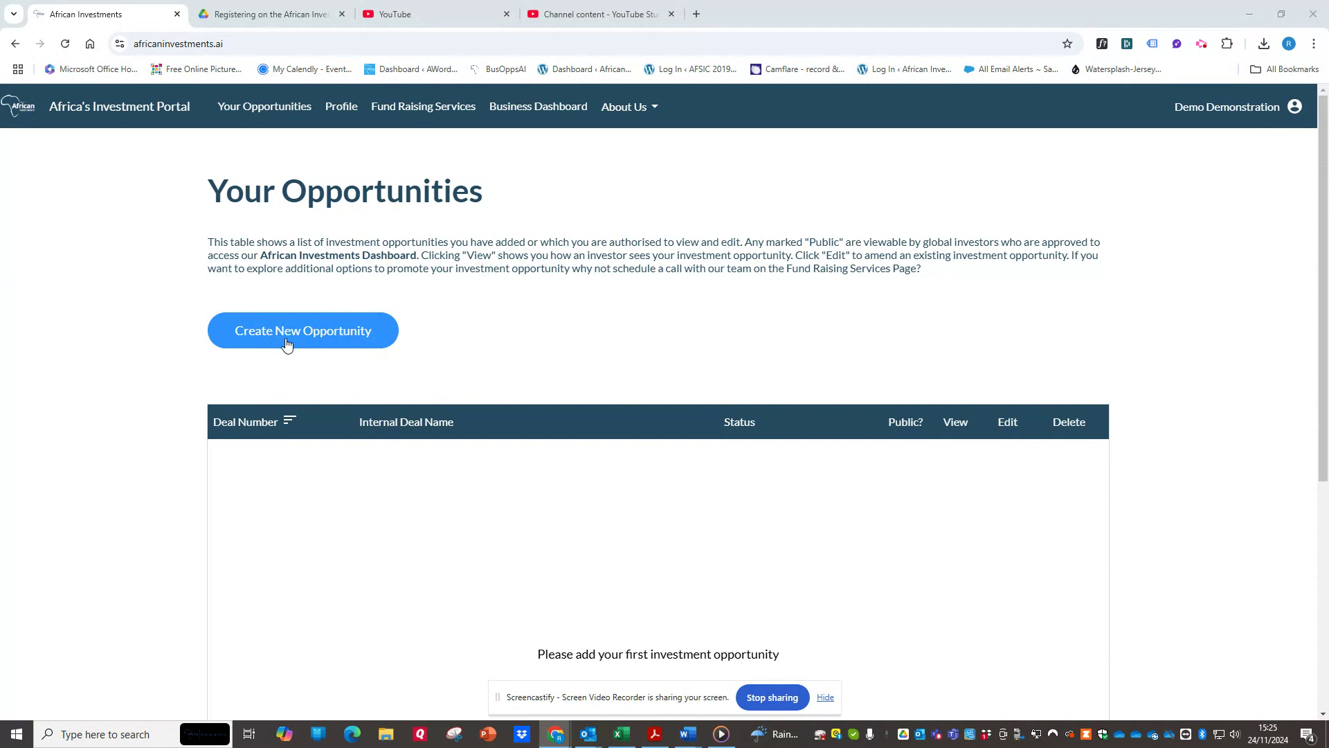
Create a new opportunity with the deal name "Kenya Energy Capital Raise" and the role of senior executive within the entity raising funding.
click(287, 345)
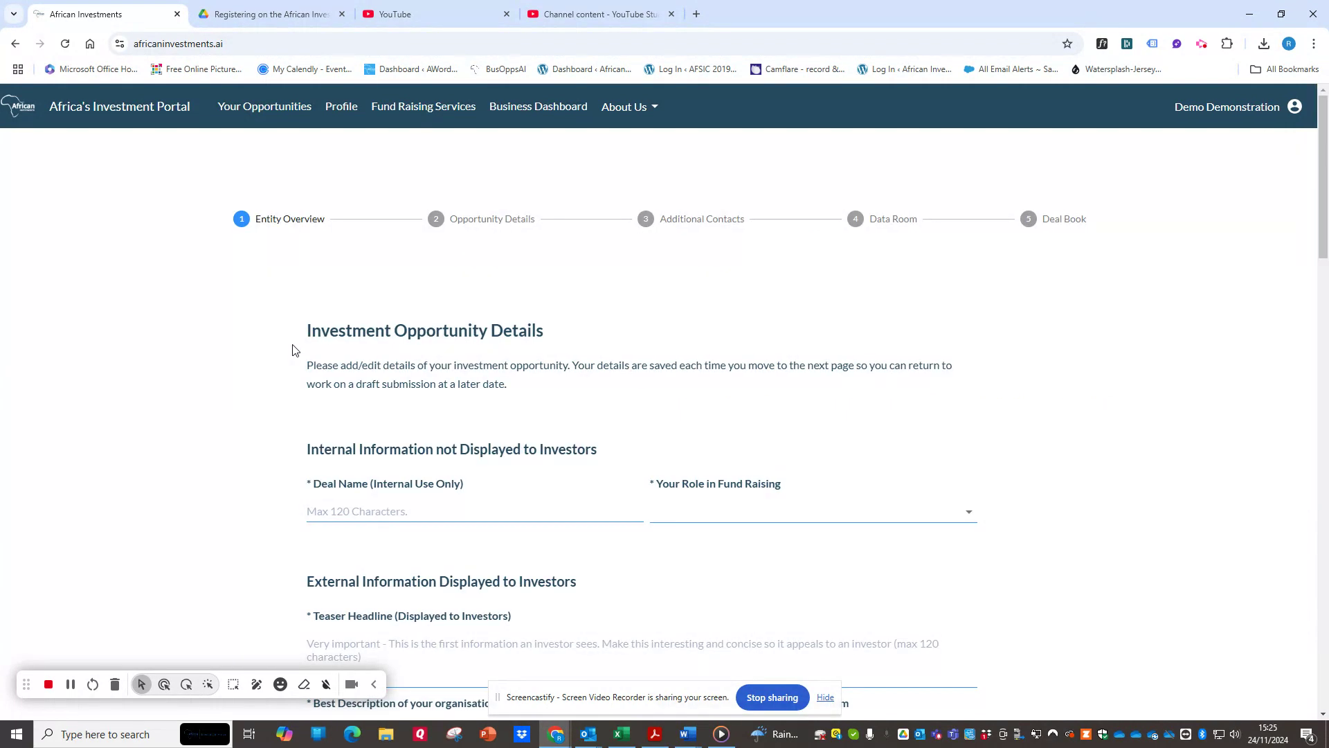
scroll(293, 349, down, 3)
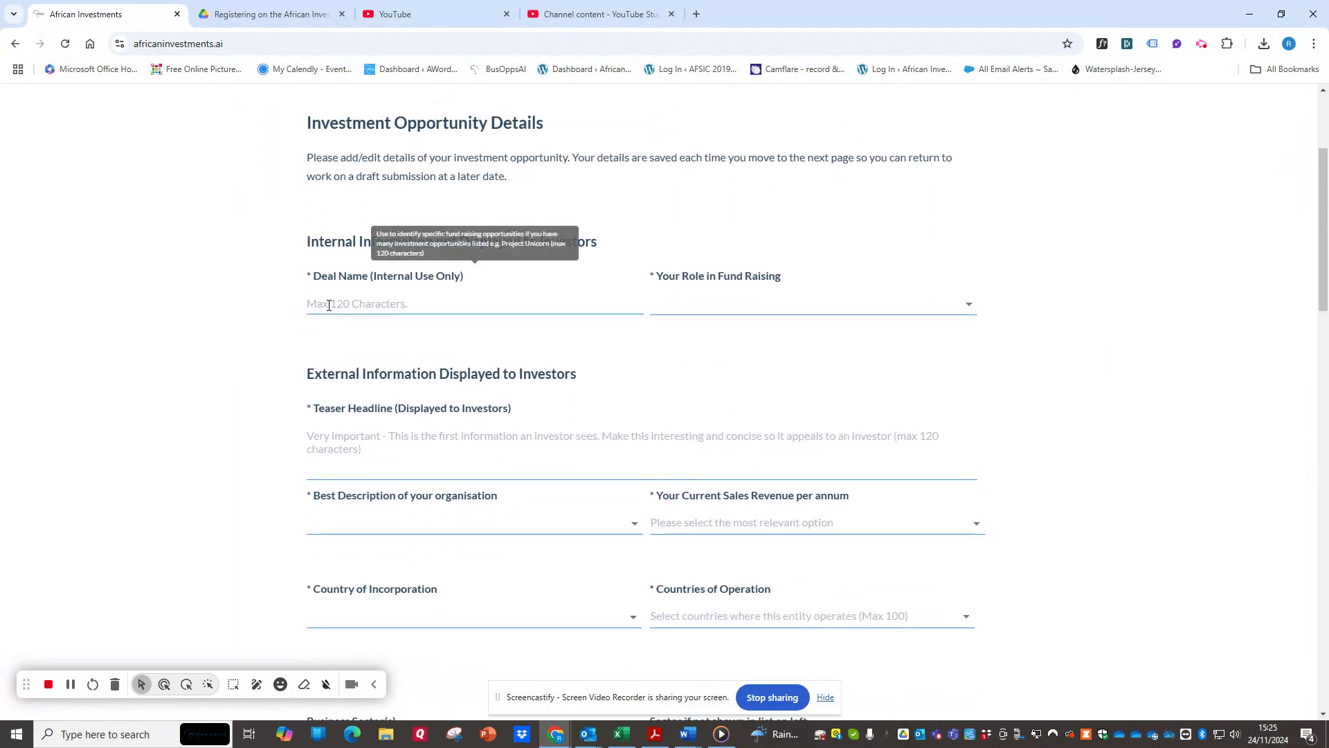
click(326, 305)
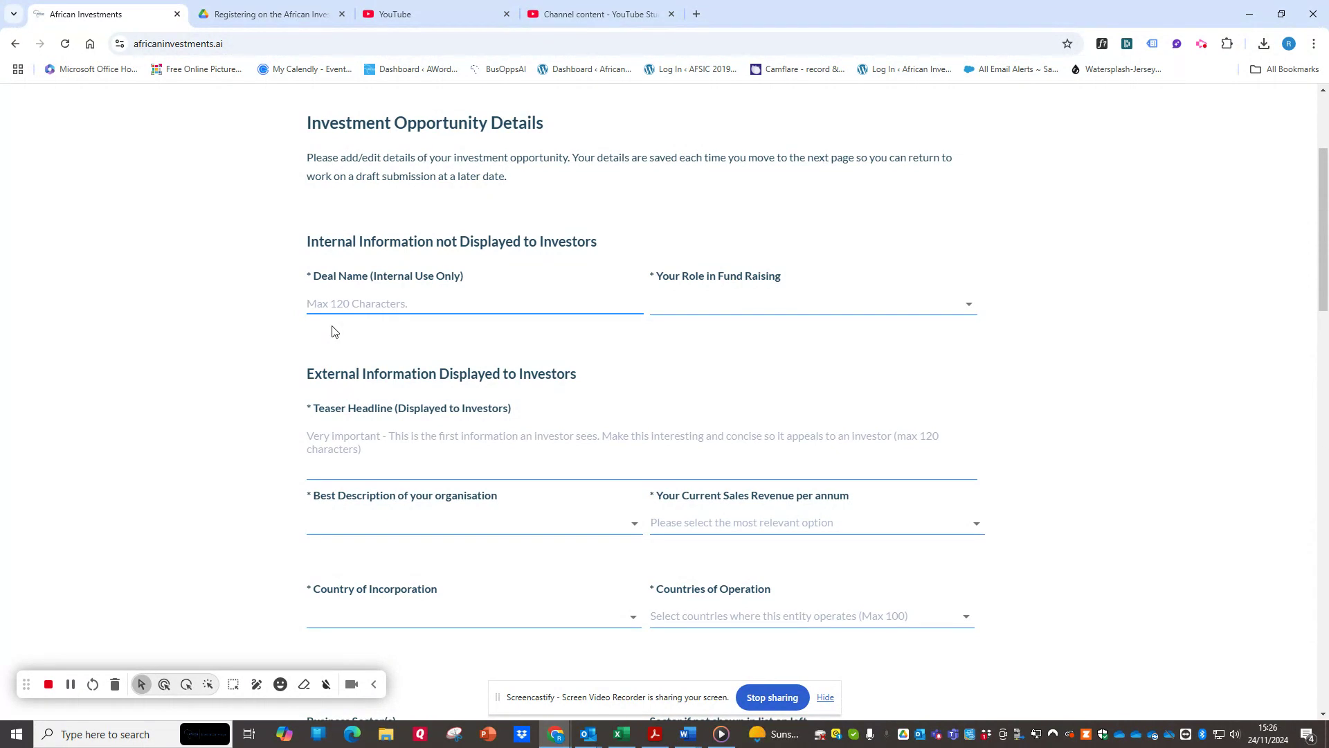
text(K)
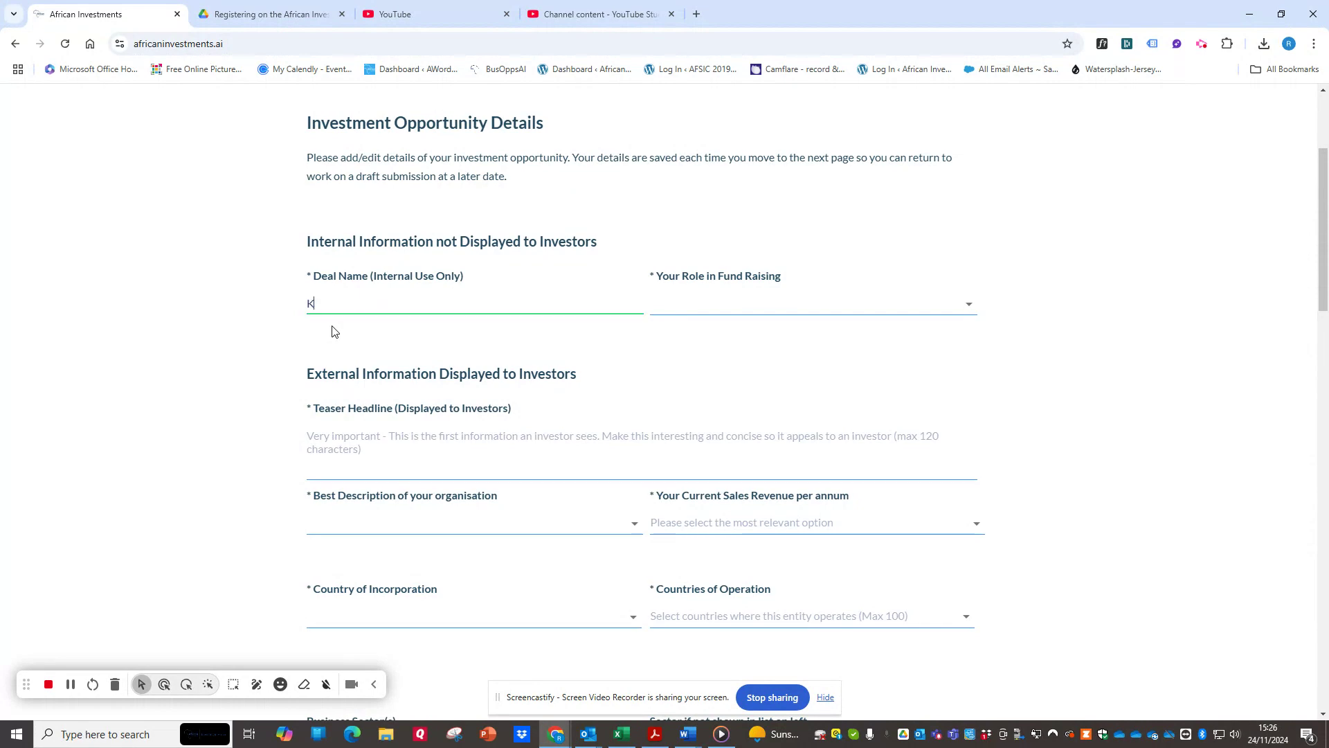
text(enya Energy Capital Raise)
key(Tab)
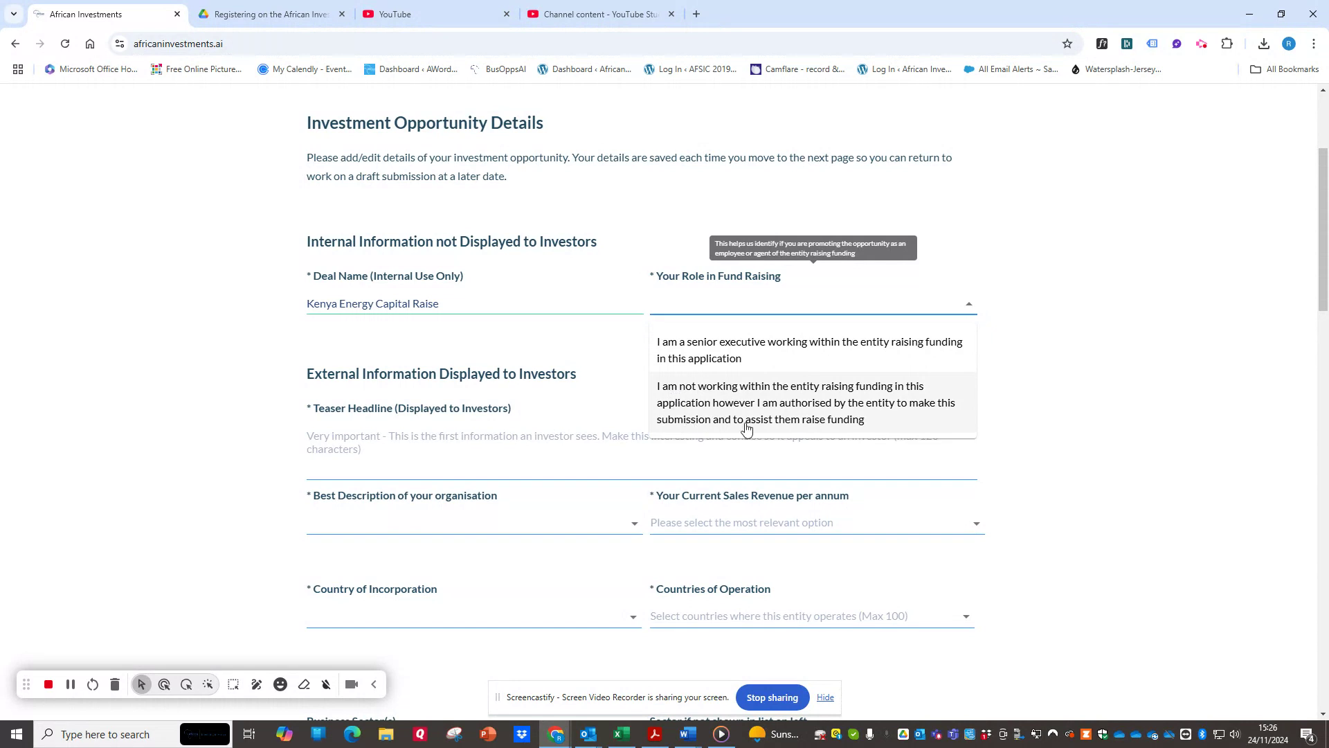
click(823, 364)
Enter the teaser headline "Kenya focused renewable energy company seeking $50m in equity to build second energy plant".
scroll(327, 454, down, 2)
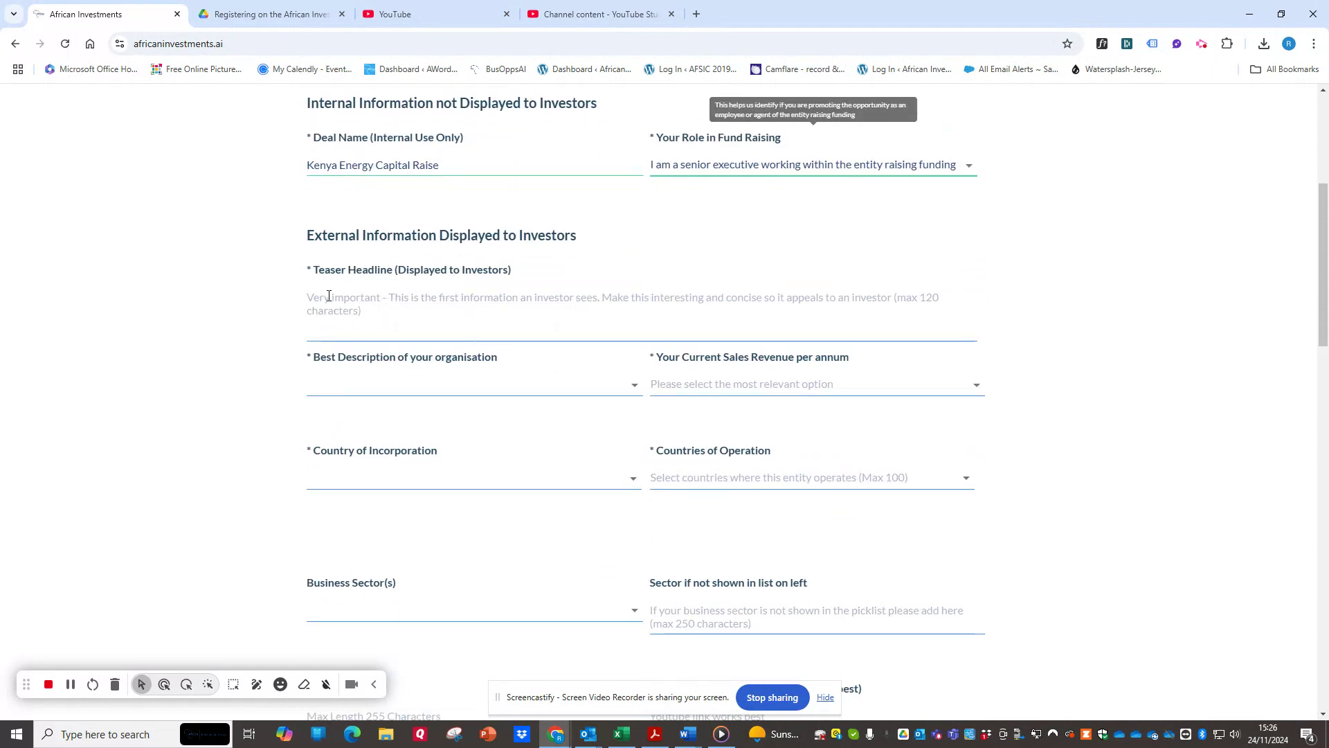
click(329, 296)
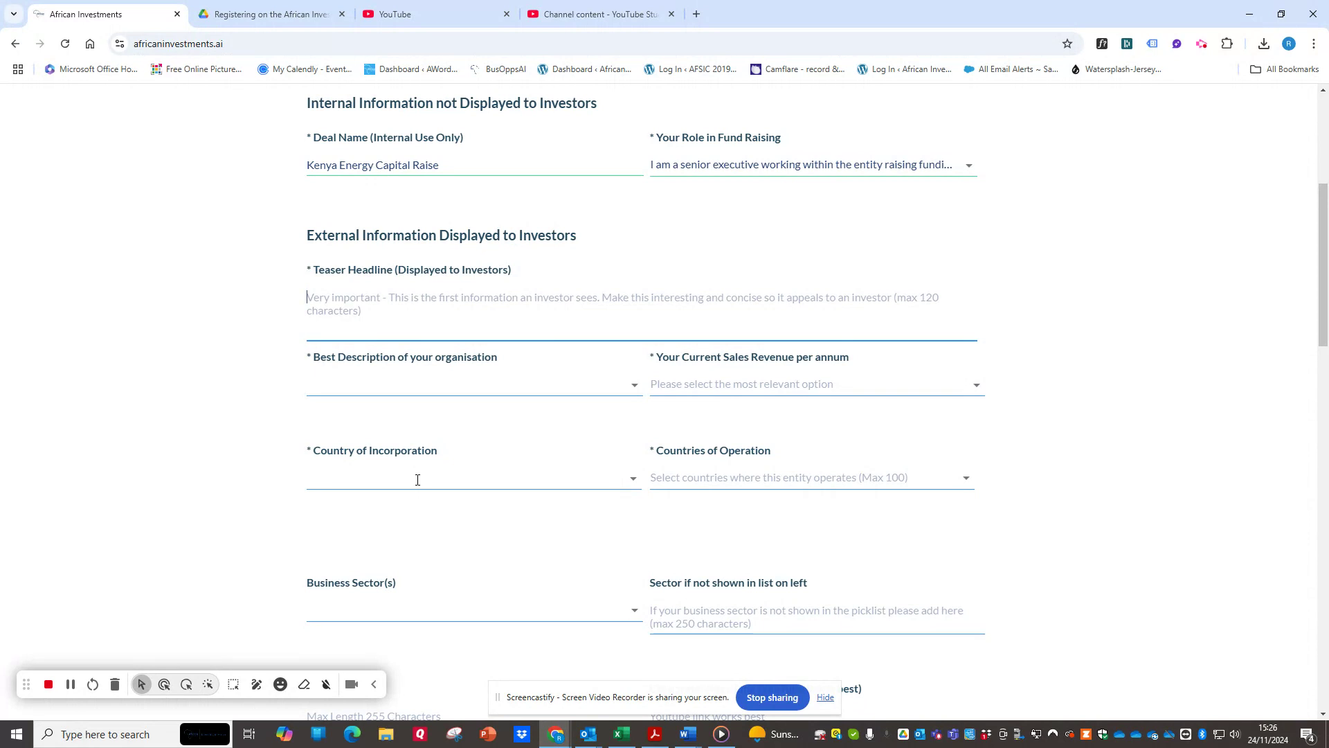
text(Kenya focused )
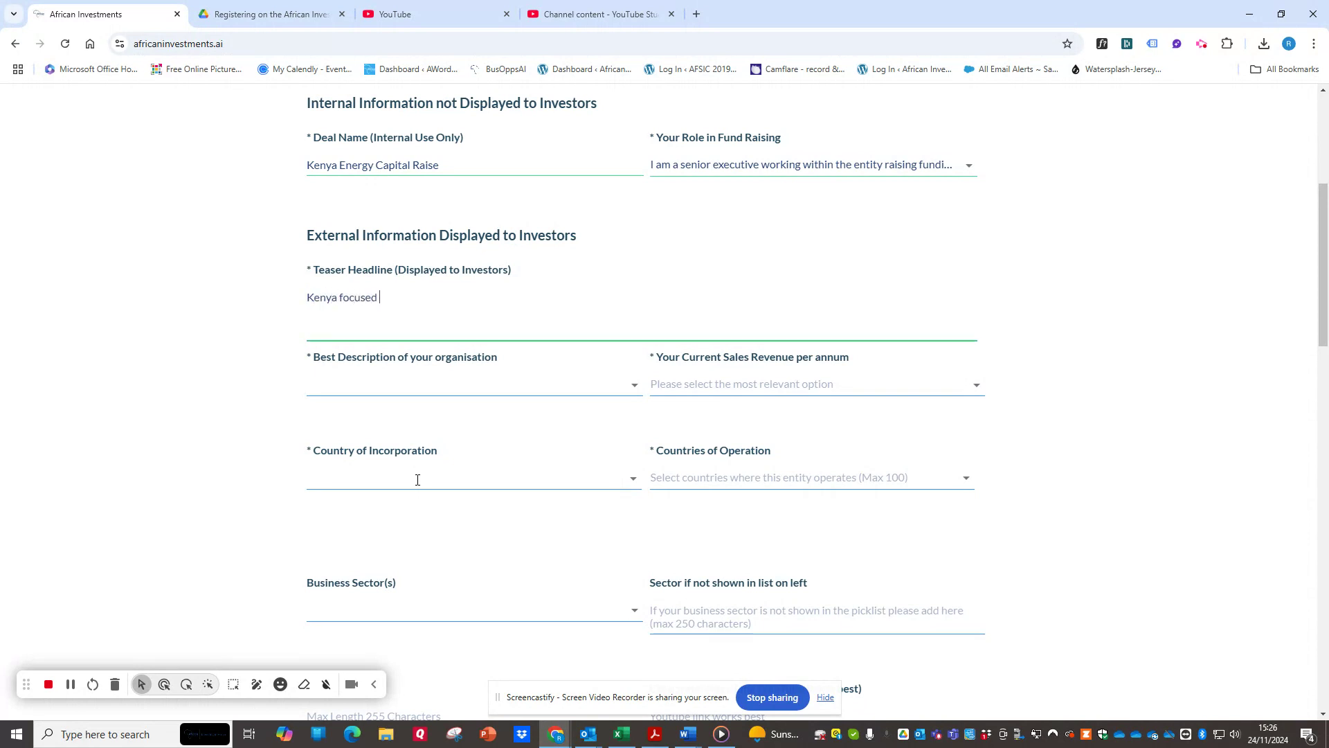
text(renewable energy company seeking $50)
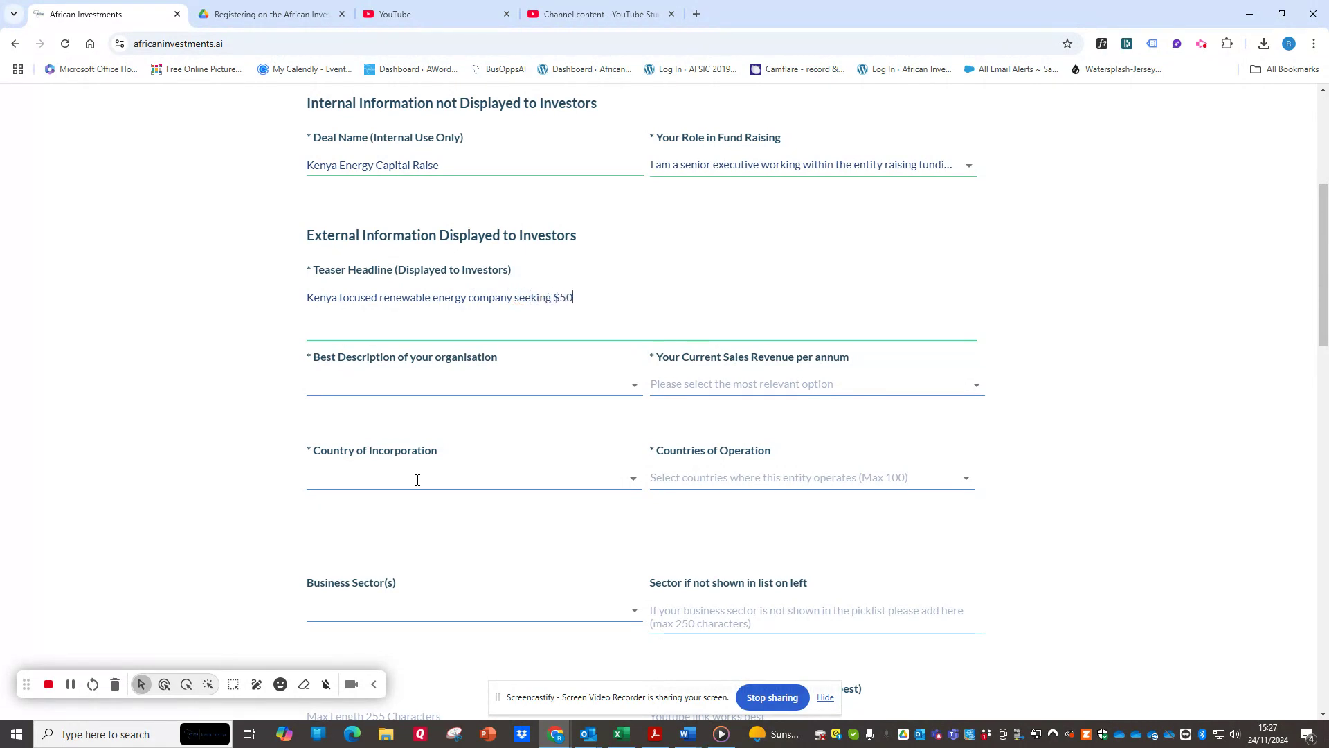
text(m in equity  to build second energy plant)
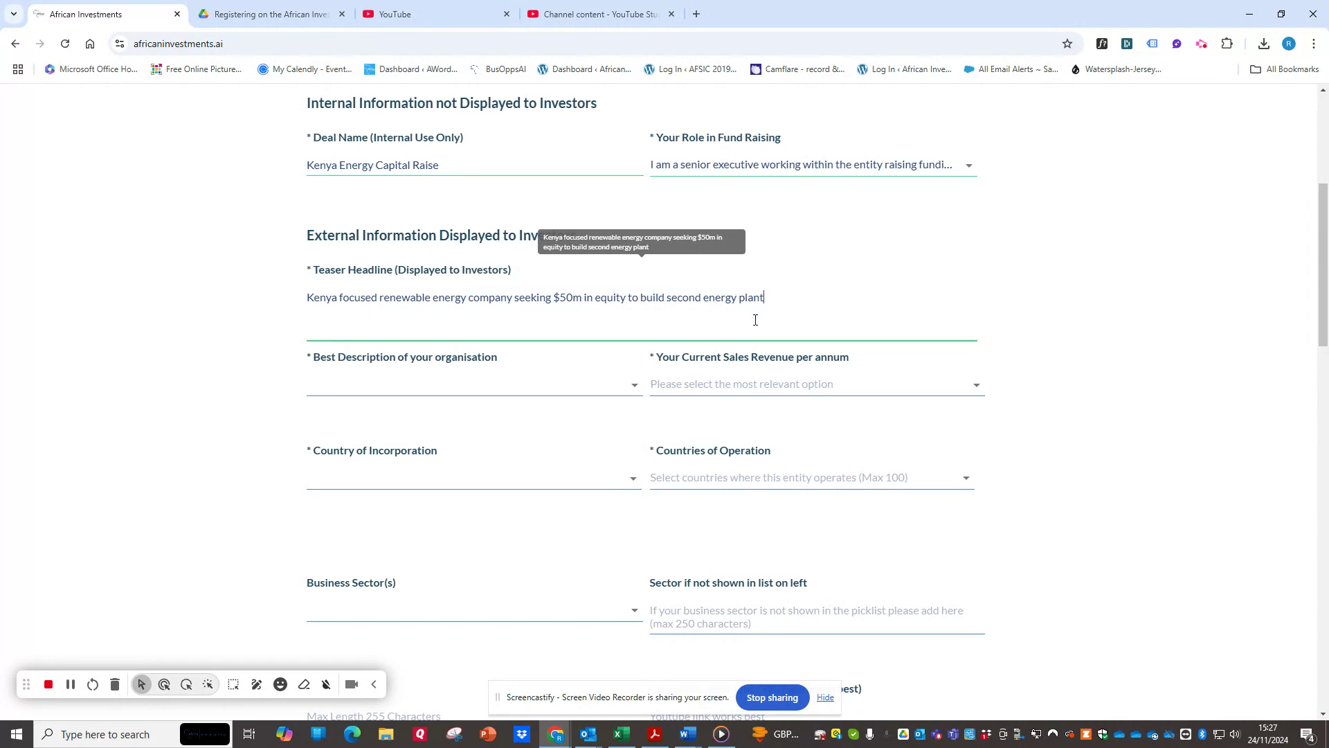
Describe the organisation as Private Company and set its current sales revenue to "Revenue Less than $1m per year".
click(460, 385)
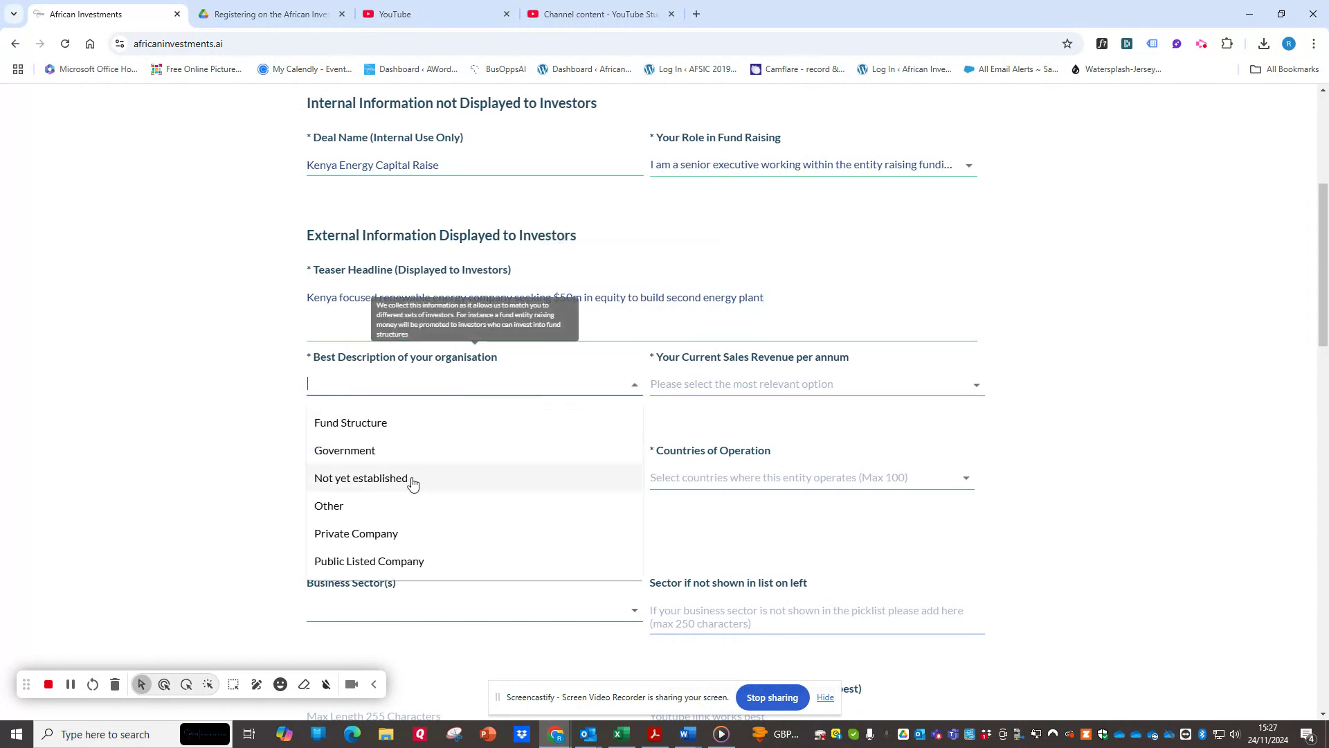
click(391, 531)
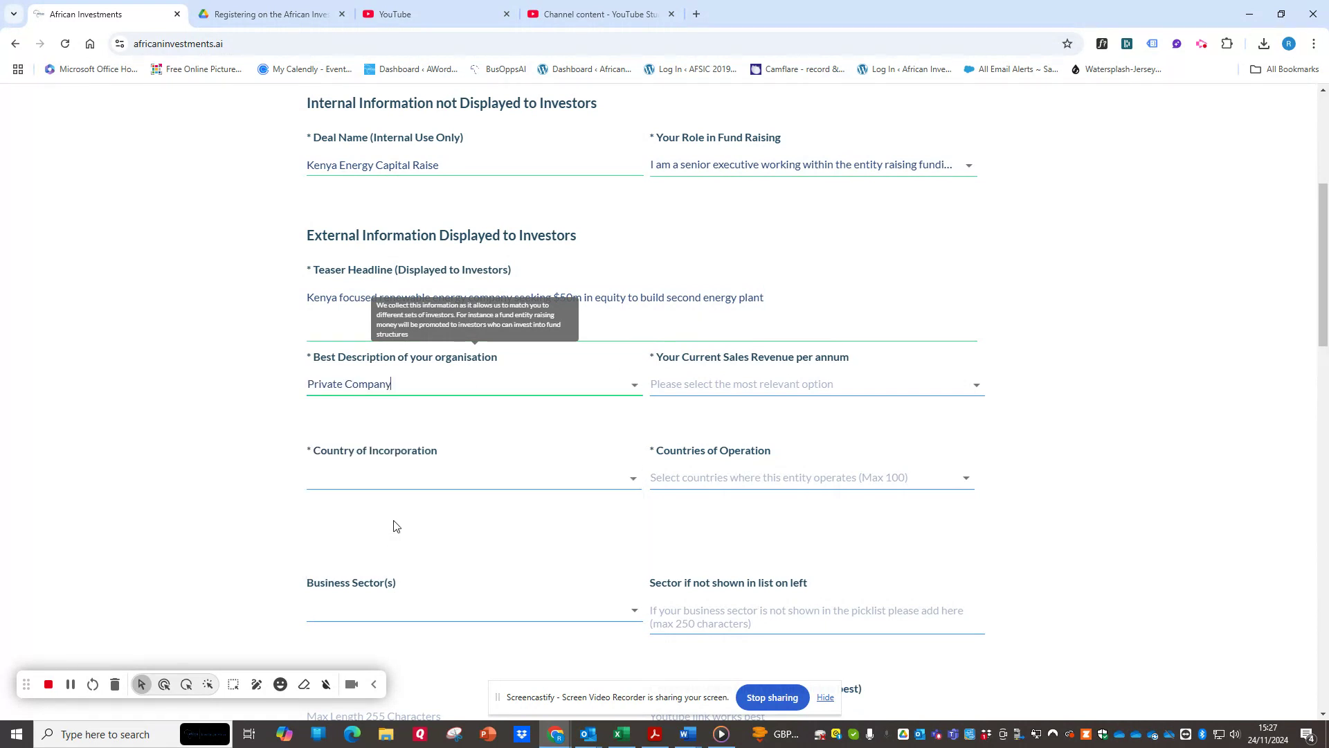
click(776, 385)
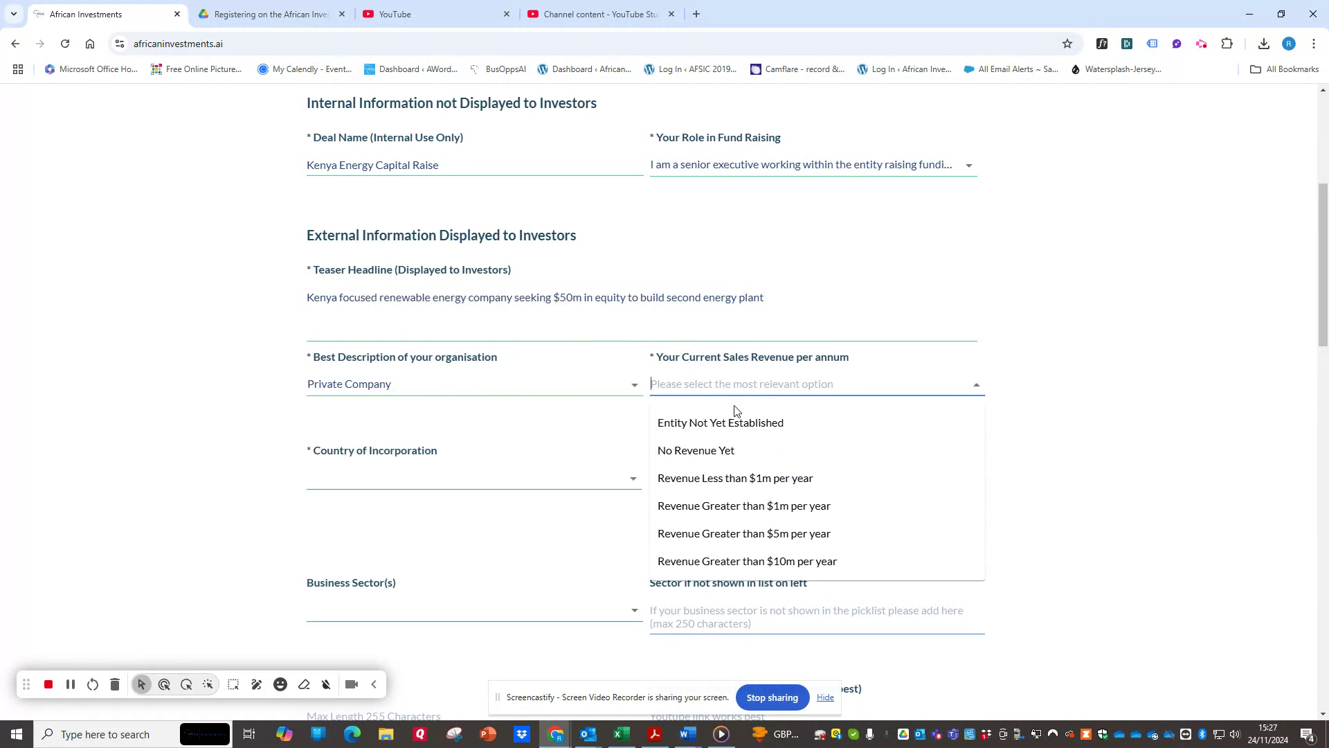
click(733, 488)
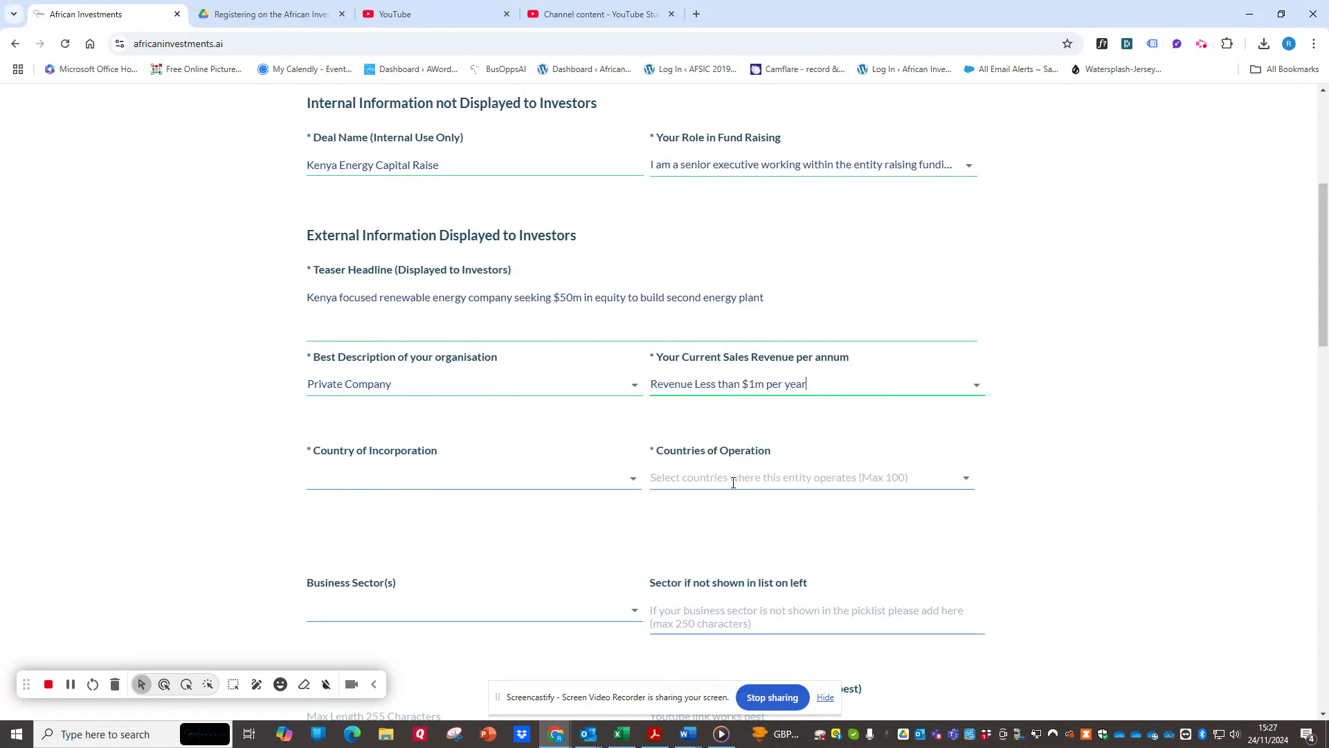
Set the country of incorporation to Angola.
click(368, 483)
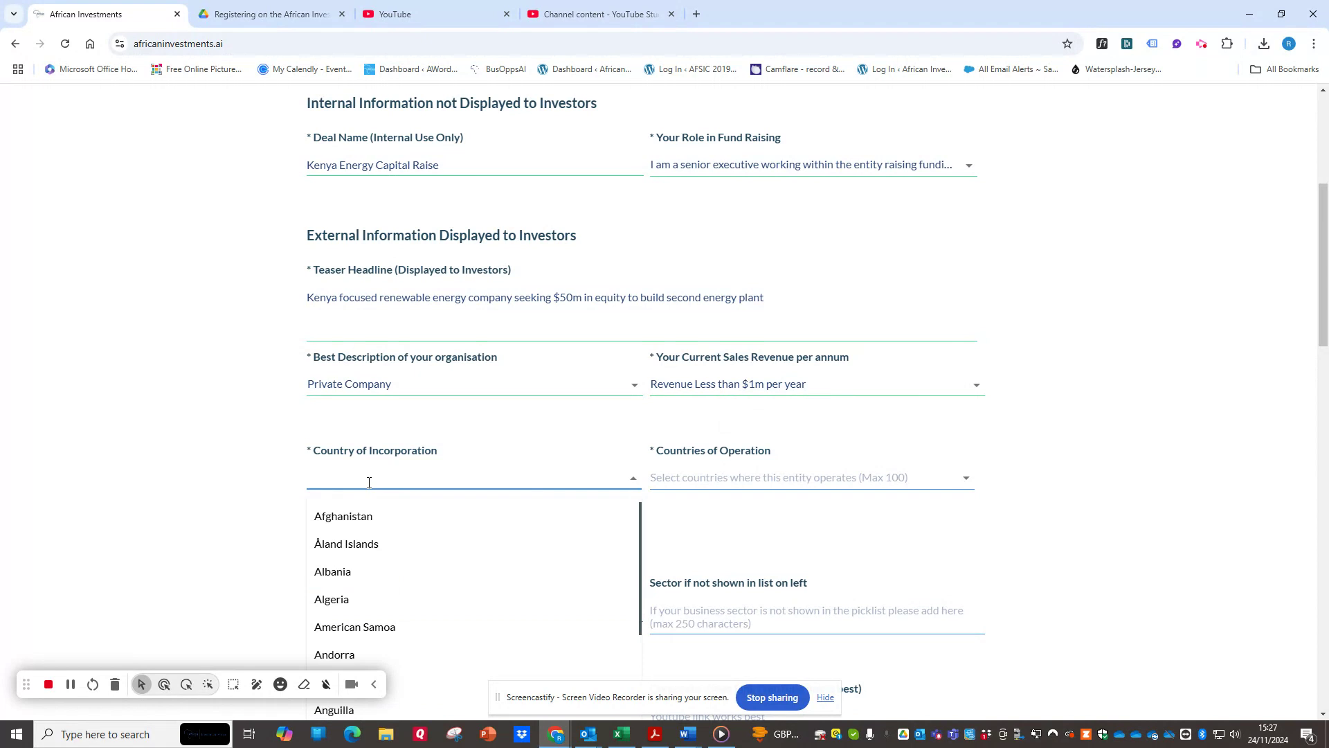
text(an)
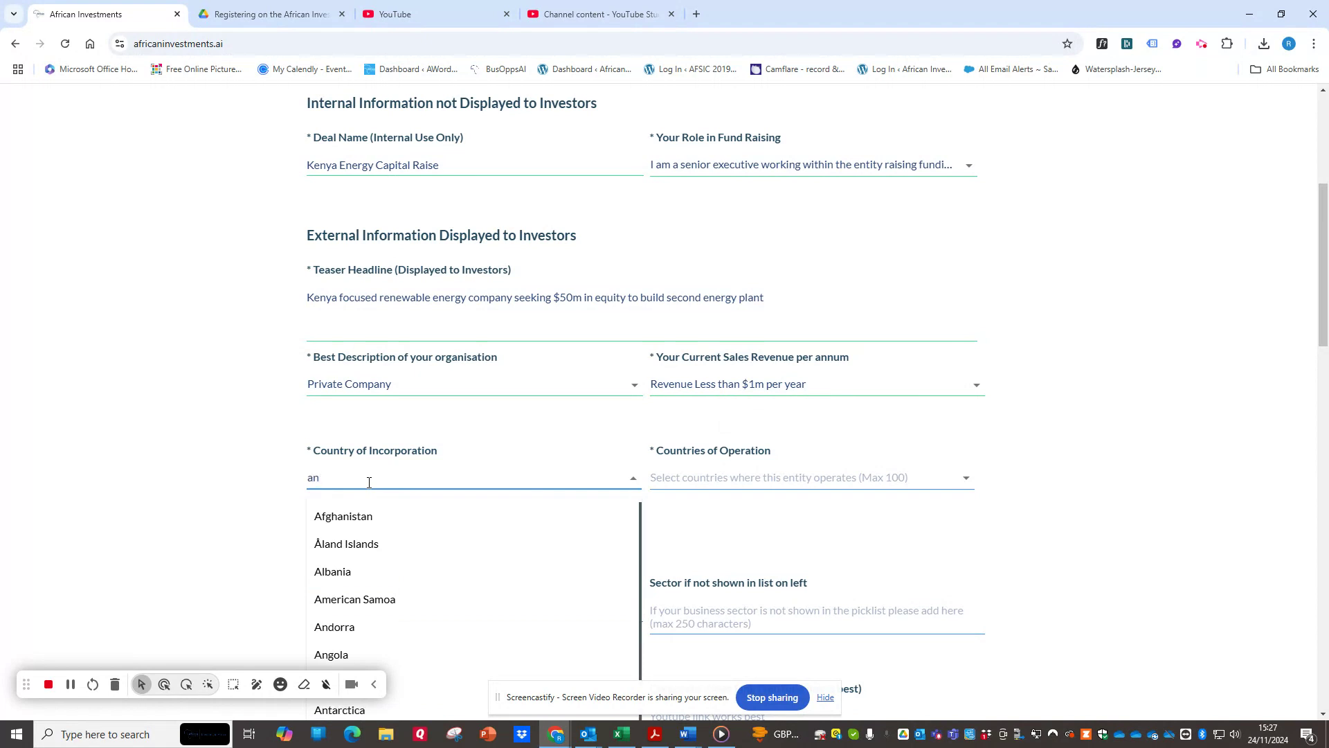
text(gol)
click(335, 531)
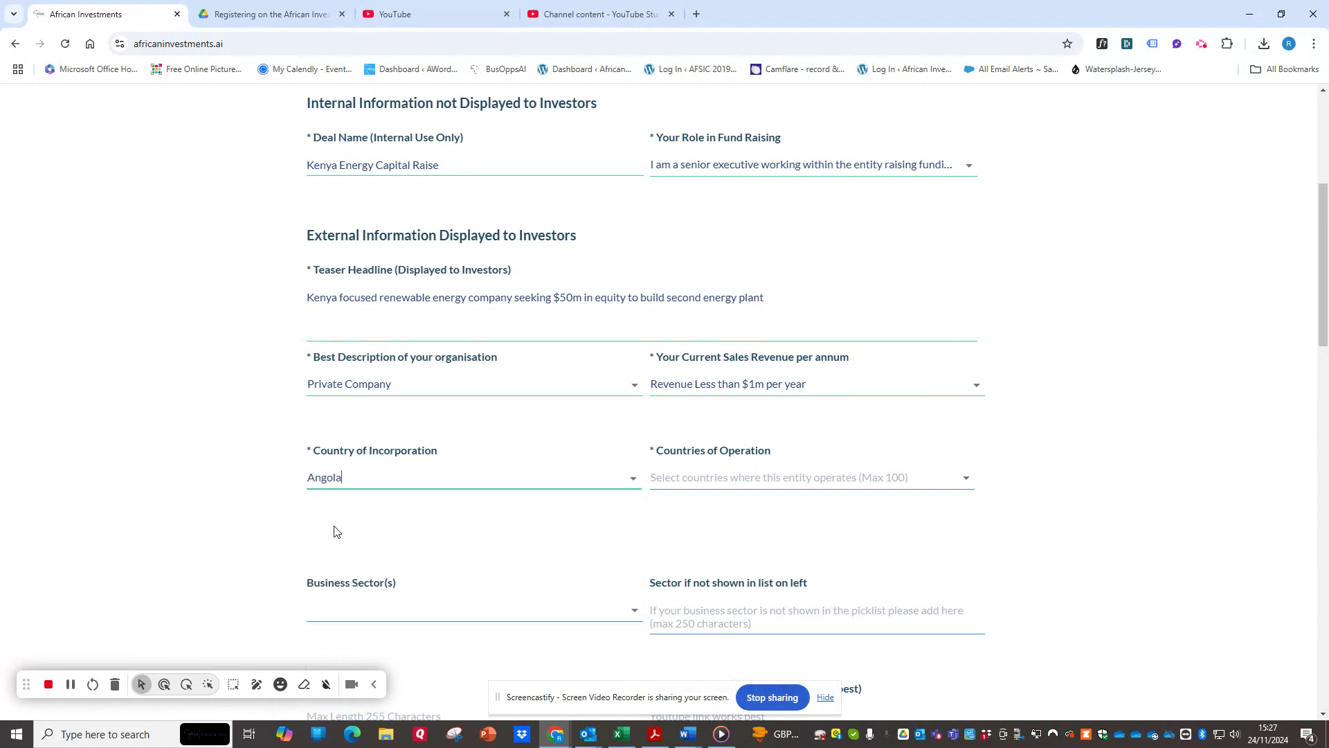
Choose Angola and Kenya as the entity's countries of operation.
click(695, 476)
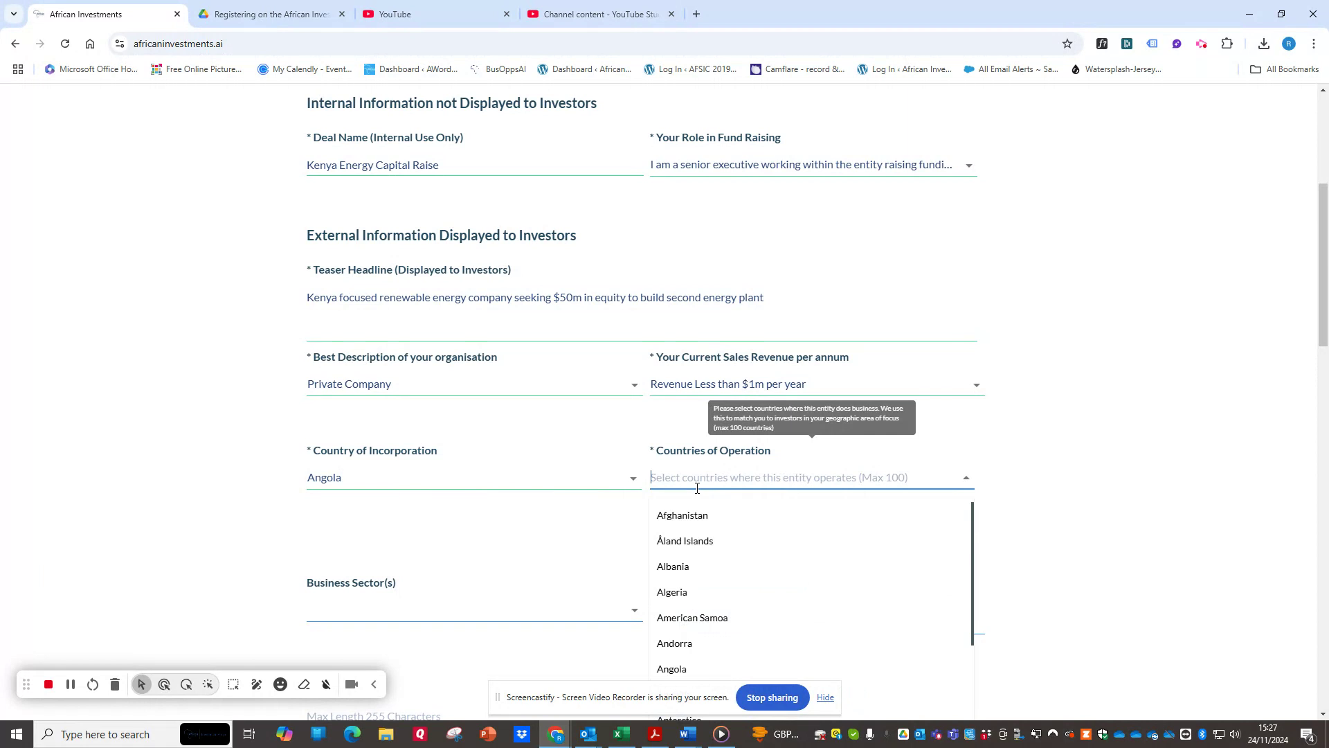
text(angol)
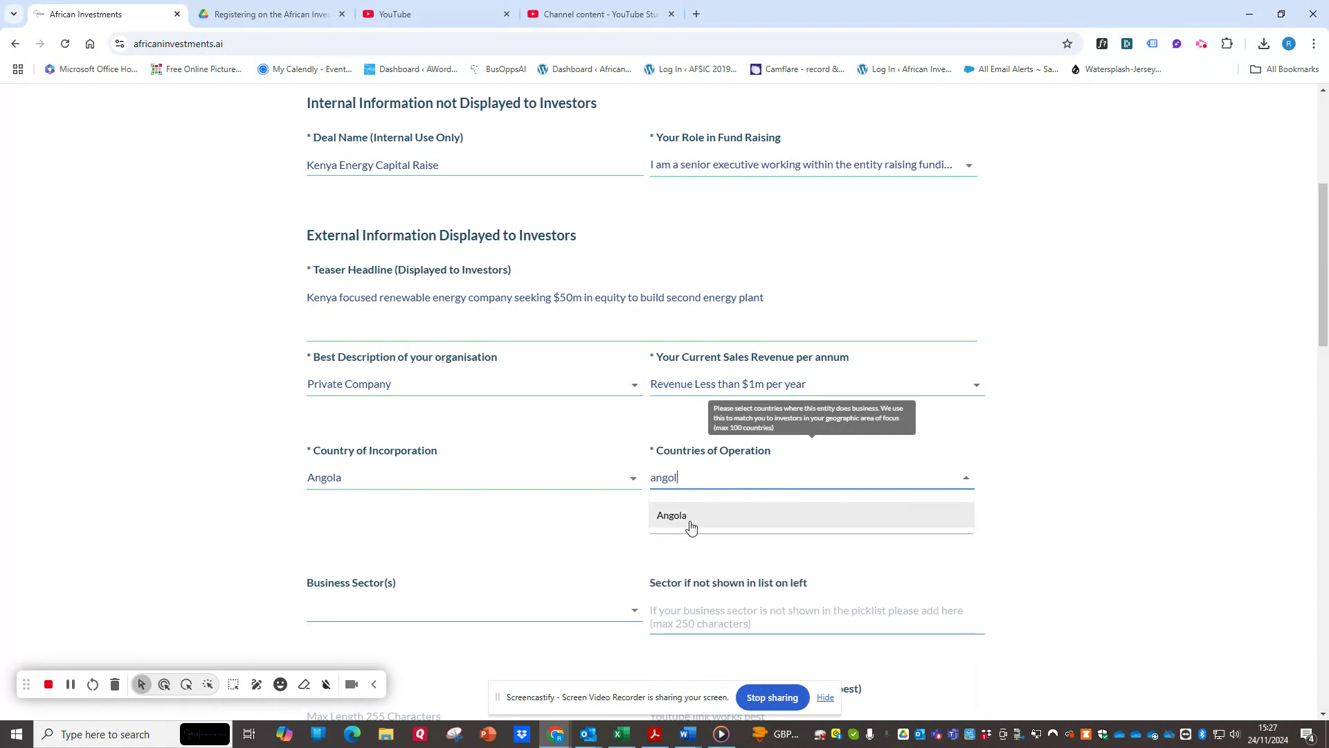
click(690, 526)
click(728, 478)
text(ken)
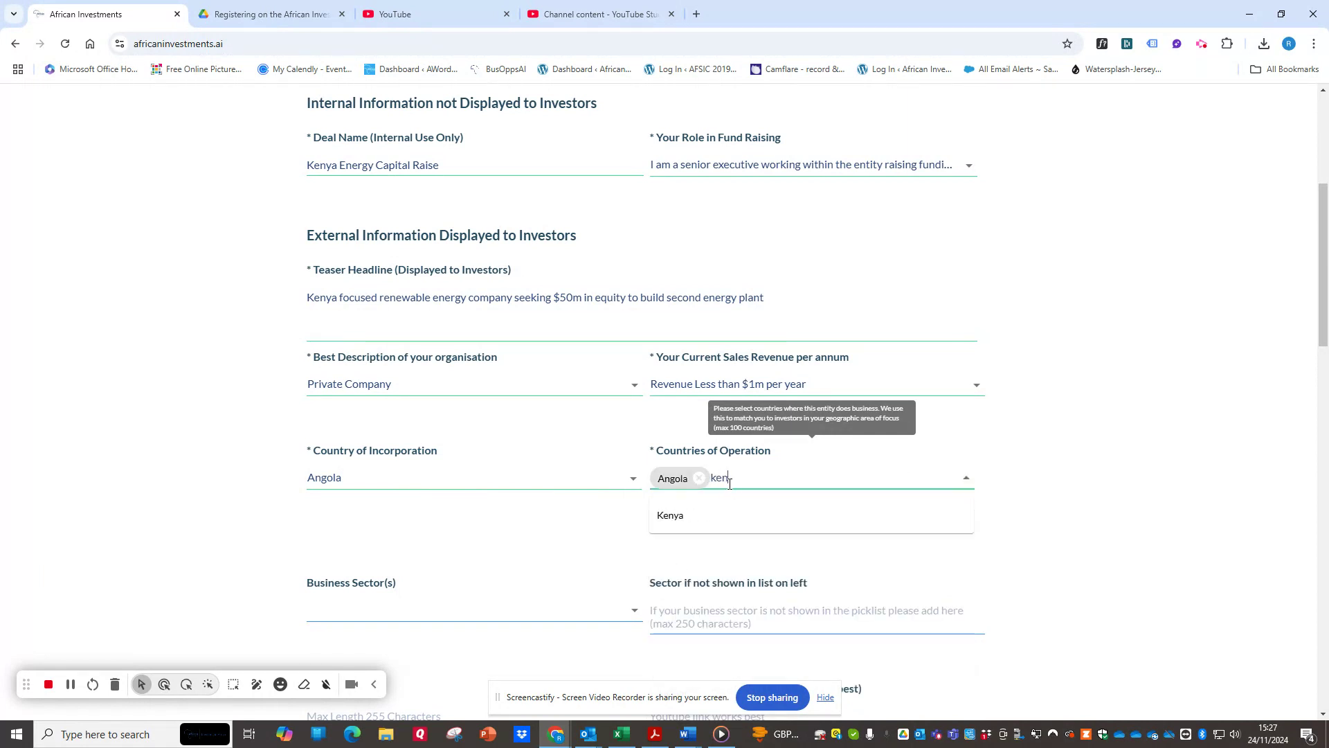
text(ya)
click(670, 515)
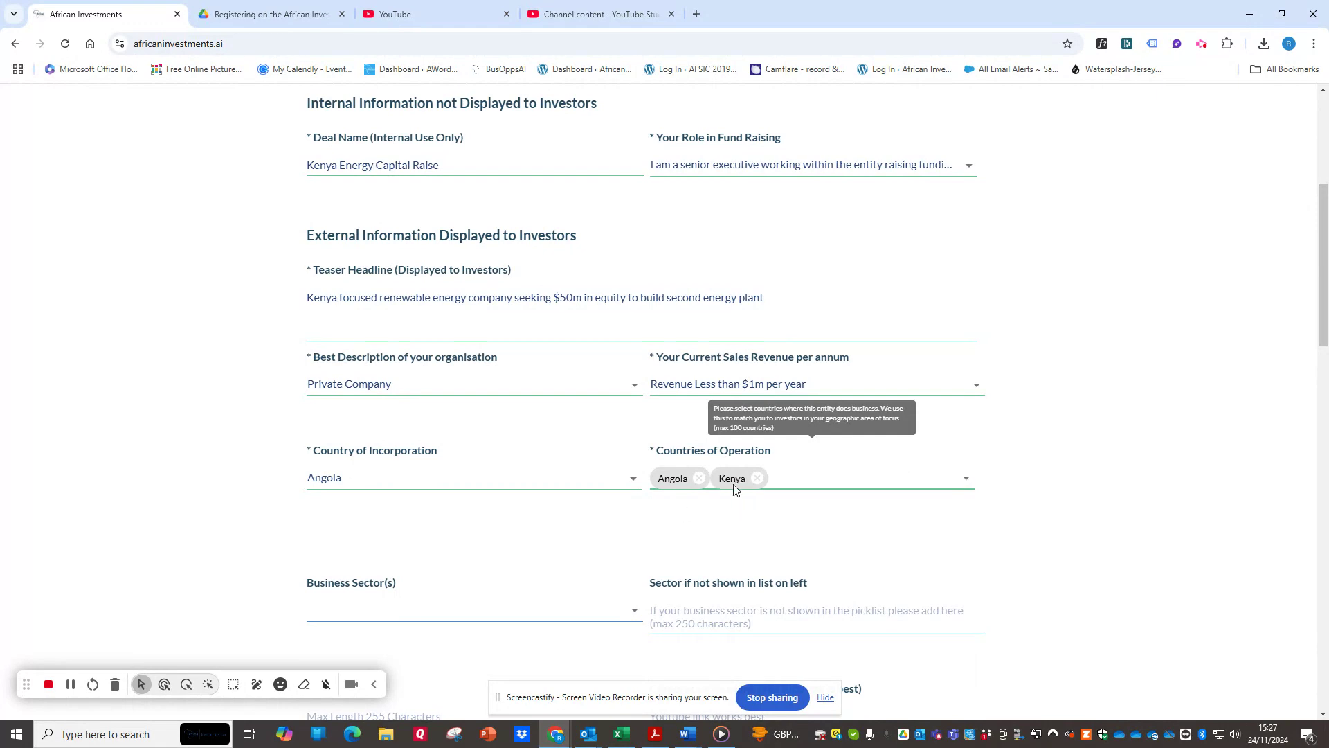
Add Senegal to the entity's countries of operation.
scroll(734, 489, down, 4)
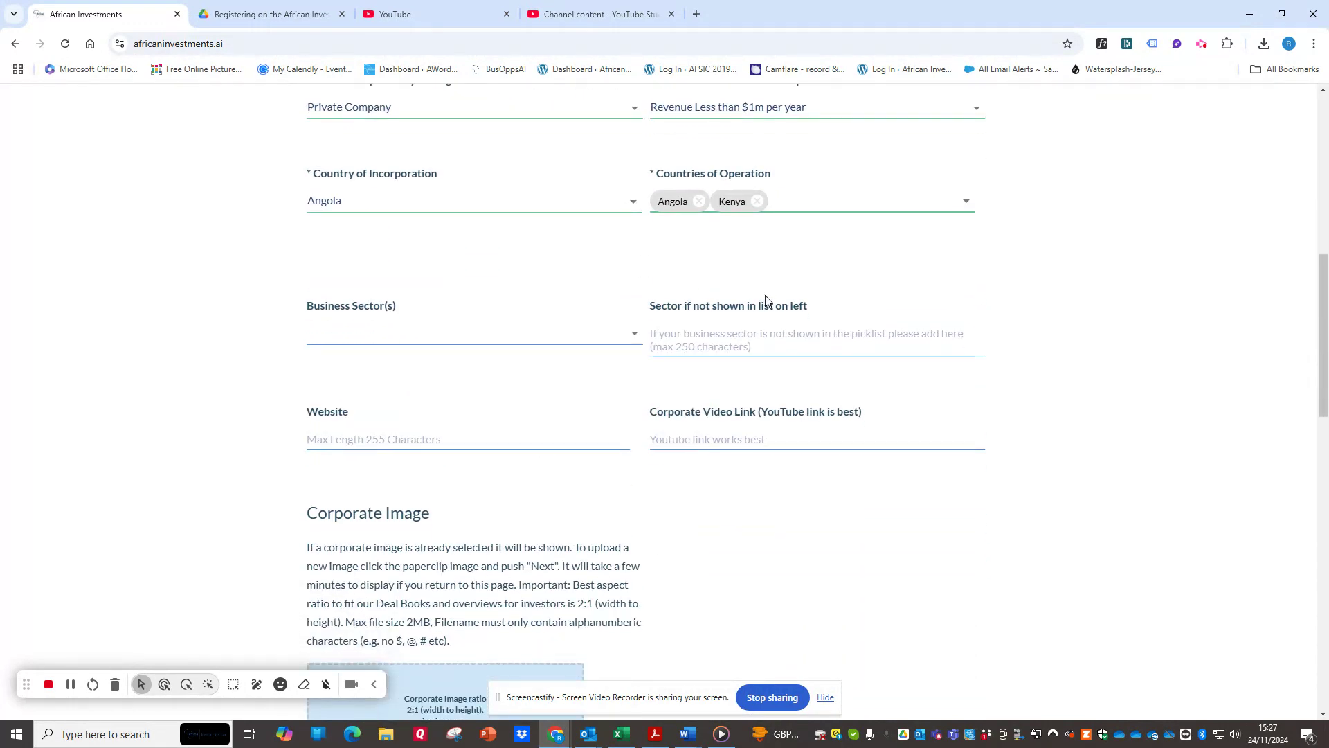
click(821, 199)
text(ene)
click(813, 271)
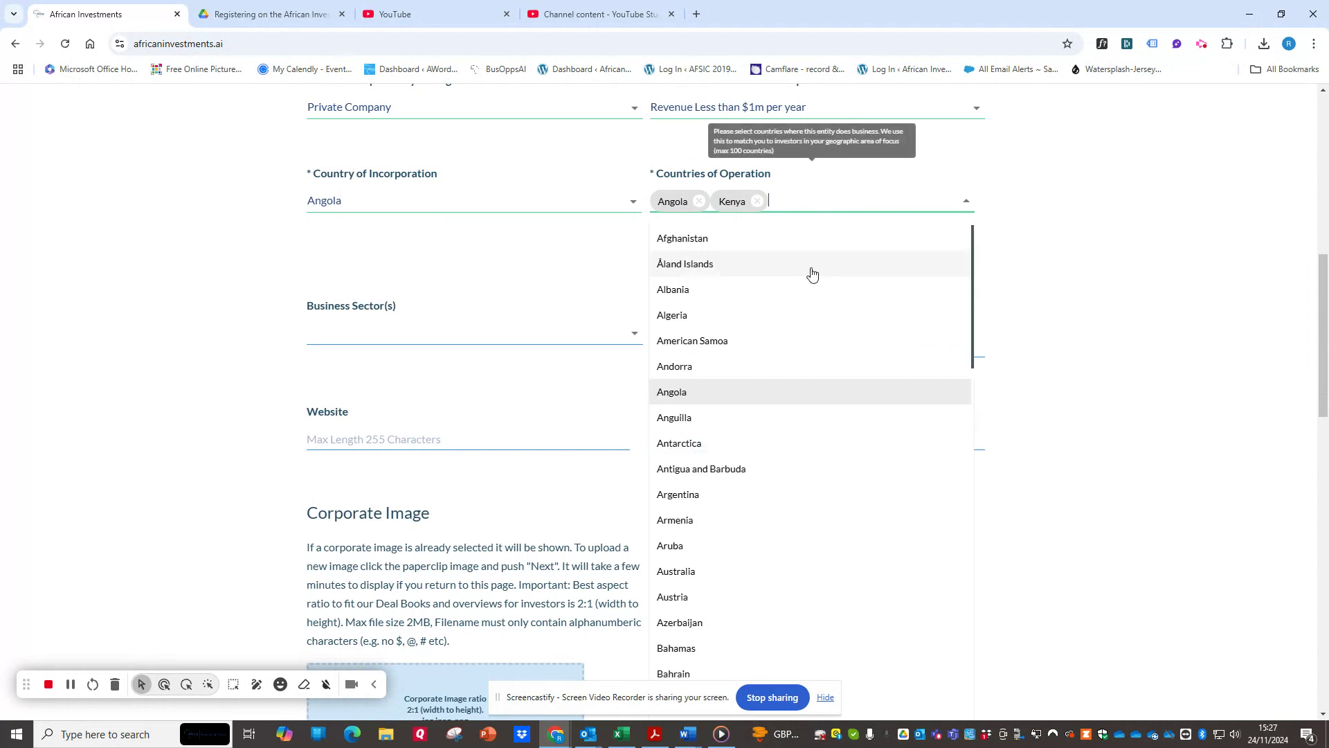
click(801, 197)
click(801, 198)
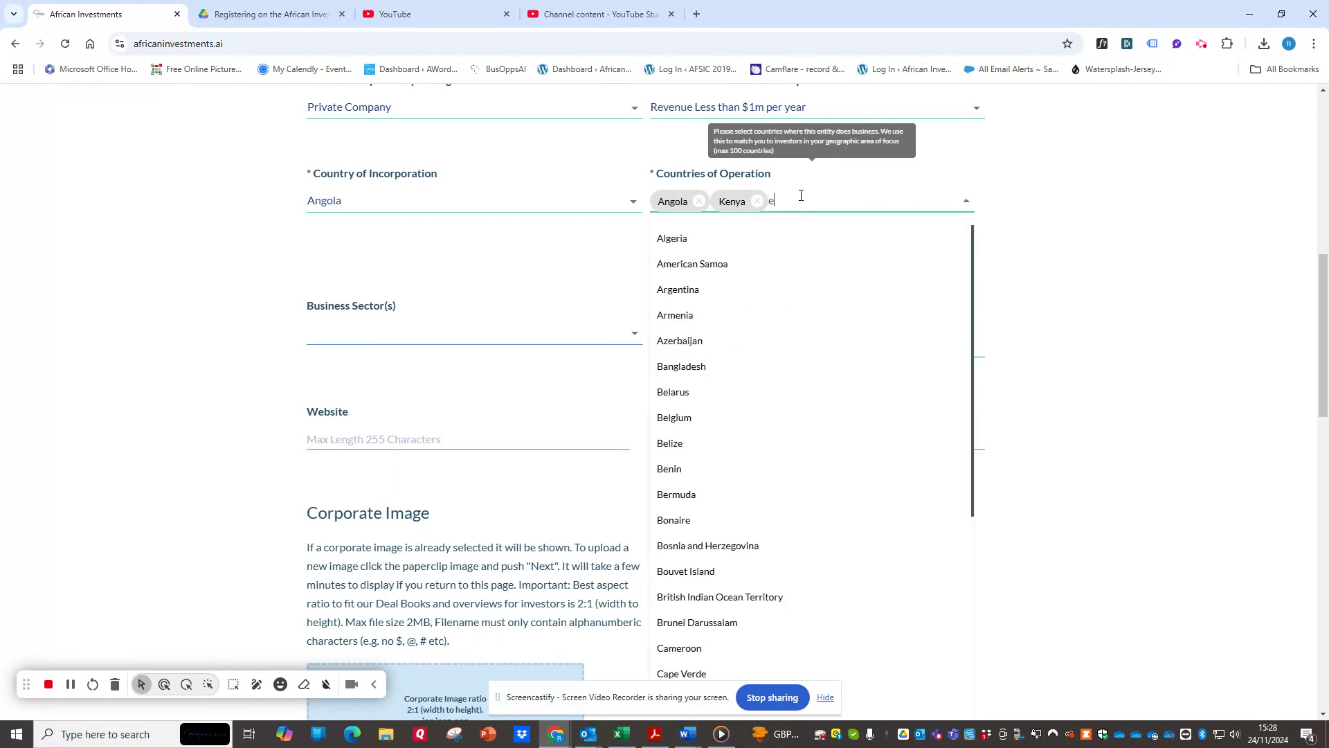
text(ene)
click(745, 264)
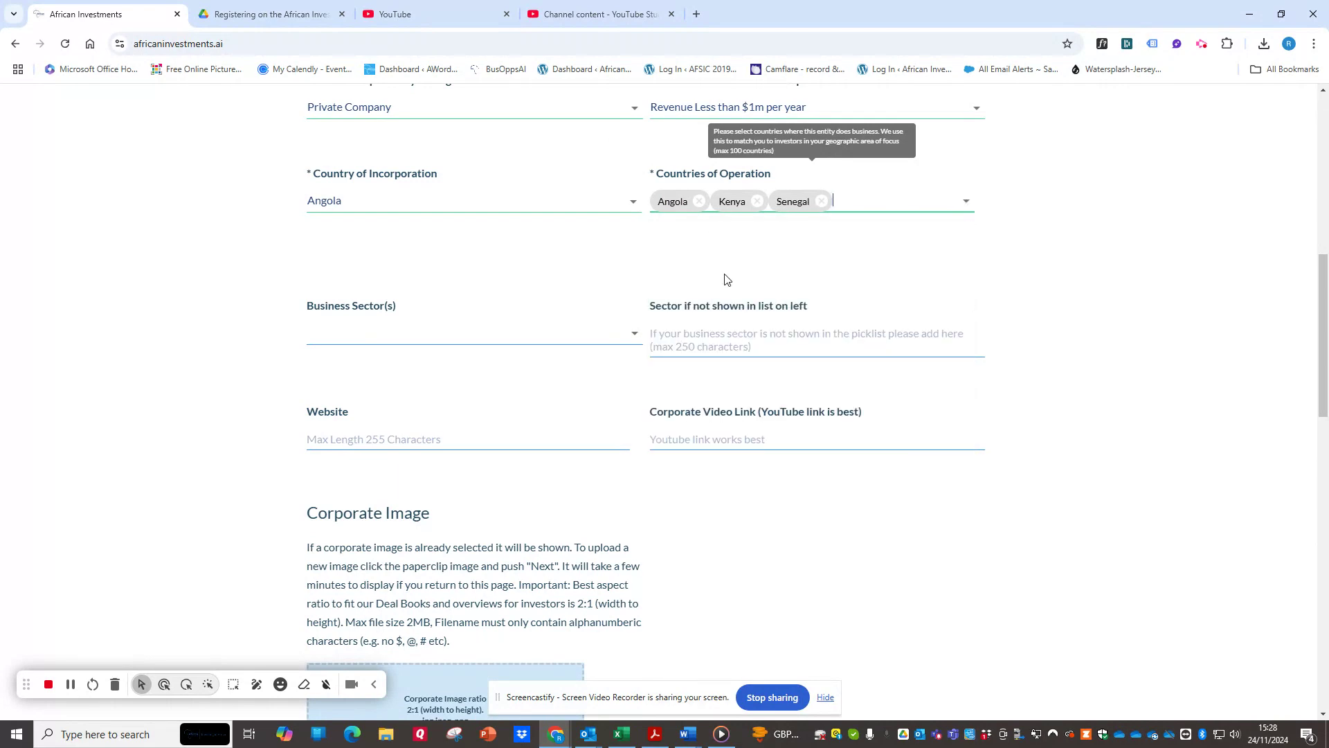
Select Energy and Renewable Energy as the entity's business sectors.
click(380, 335)
text(ener)
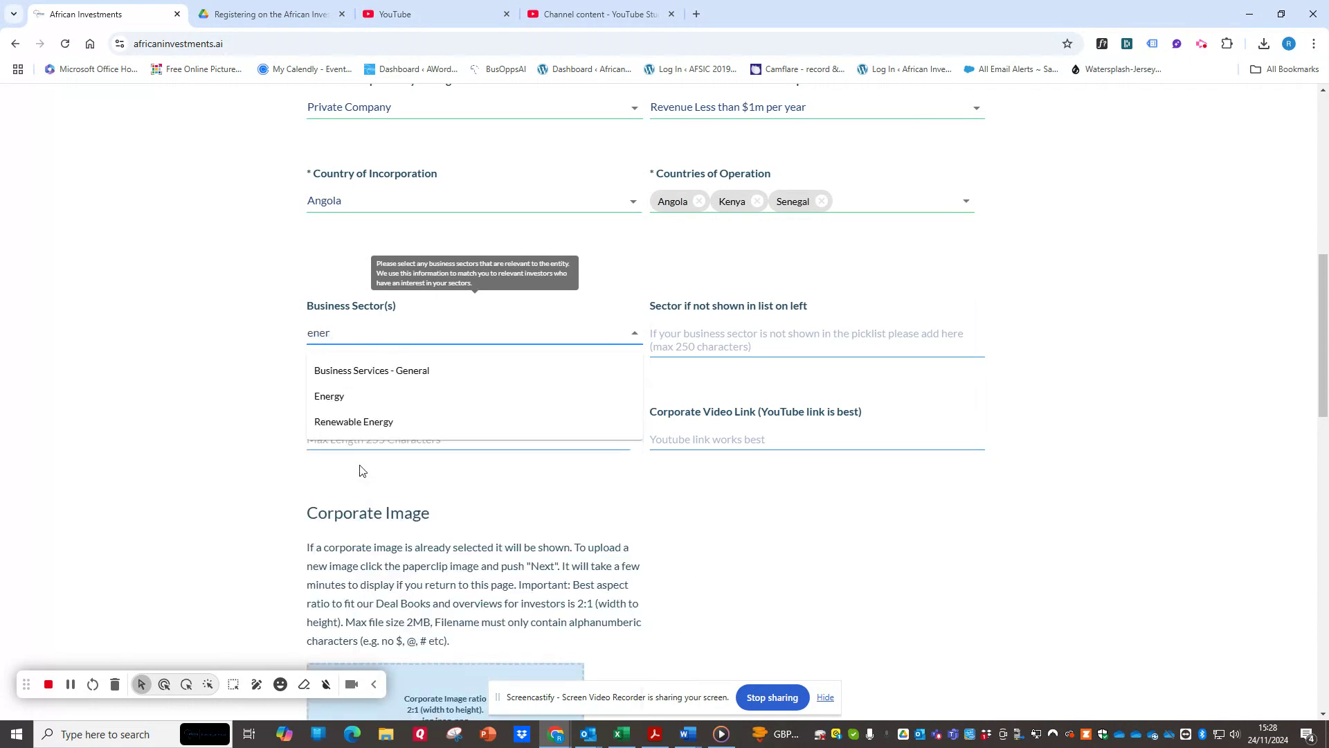
click(488, 400)
click(400, 325)
text(ner)
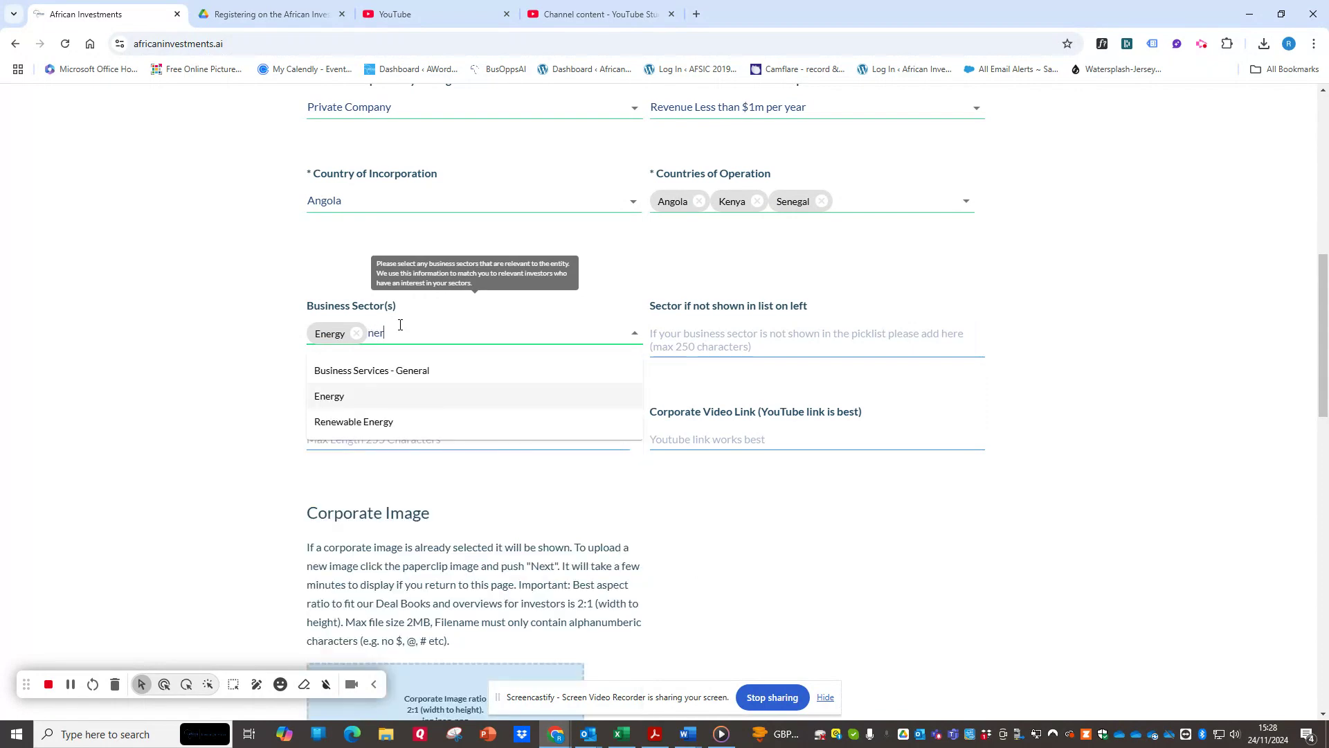
click(381, 422)
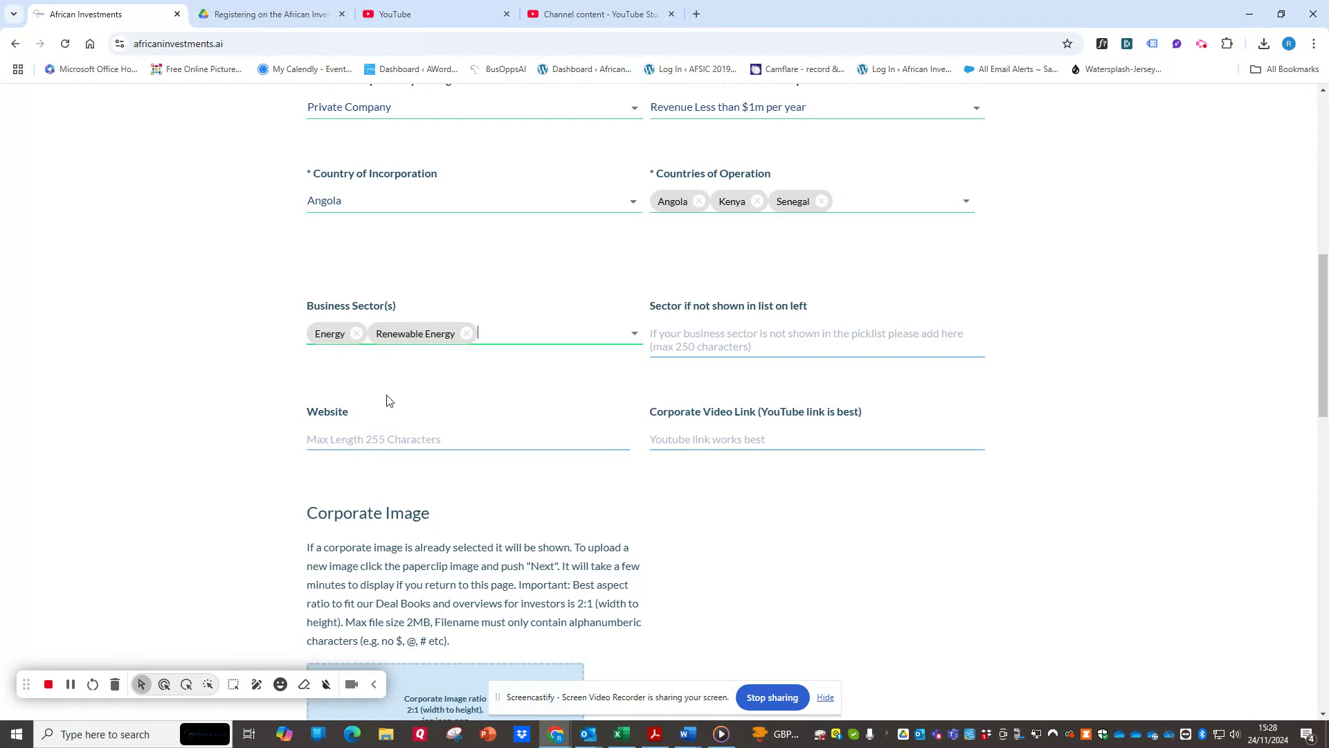
mouse_move(378, 305)
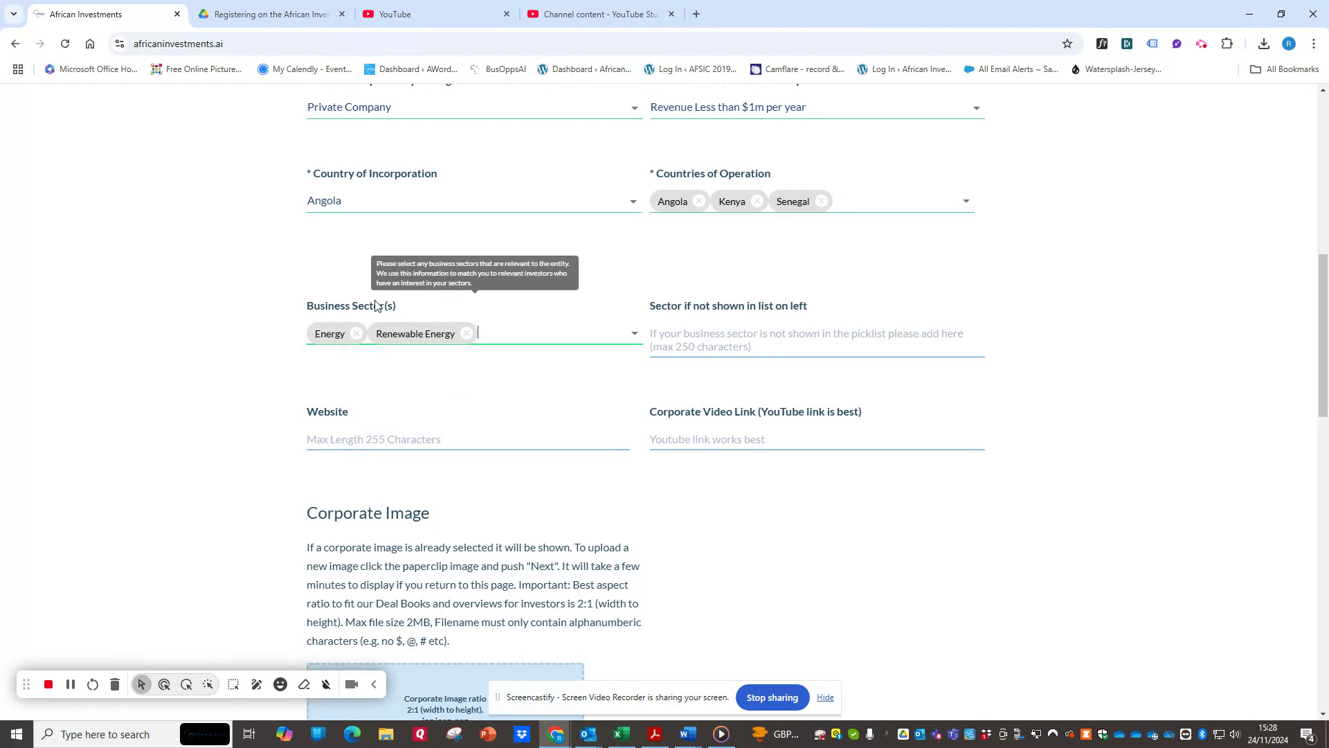
scroll(377, 306, up, 1)
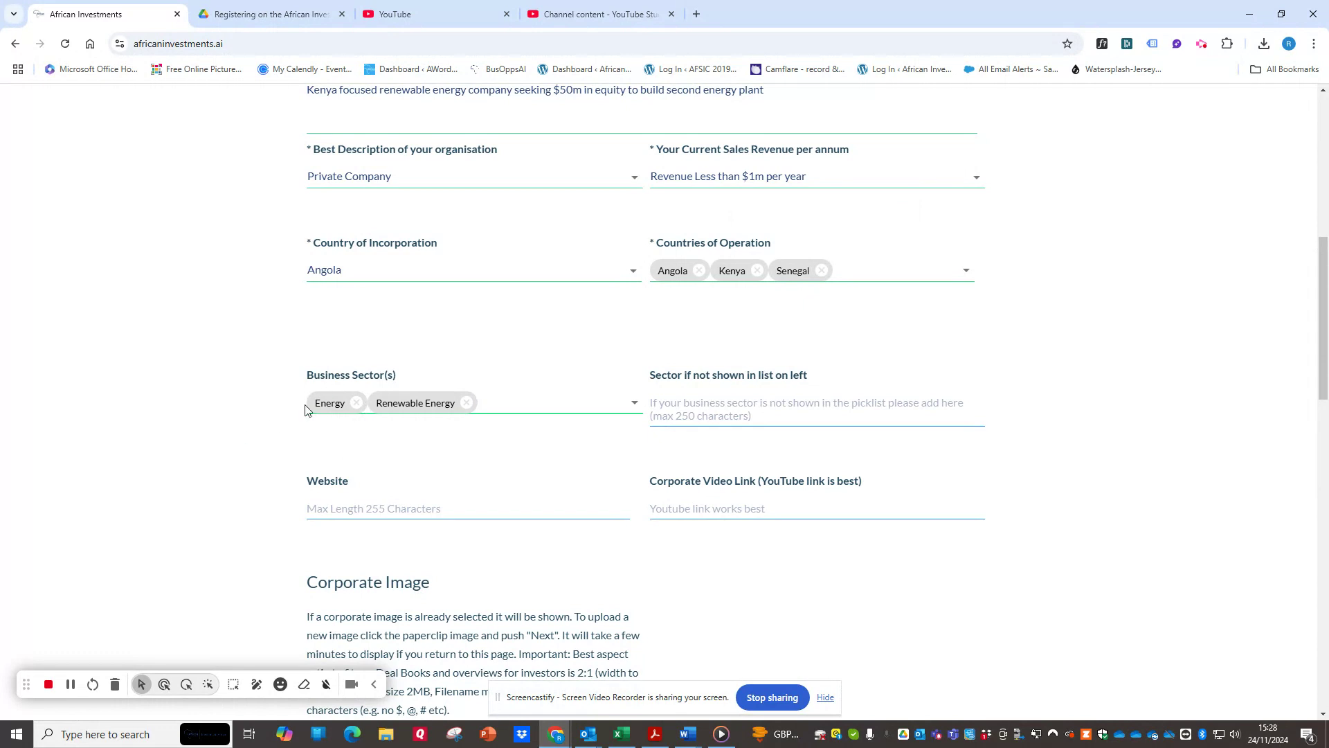
scroll(762, 388, down, 2)
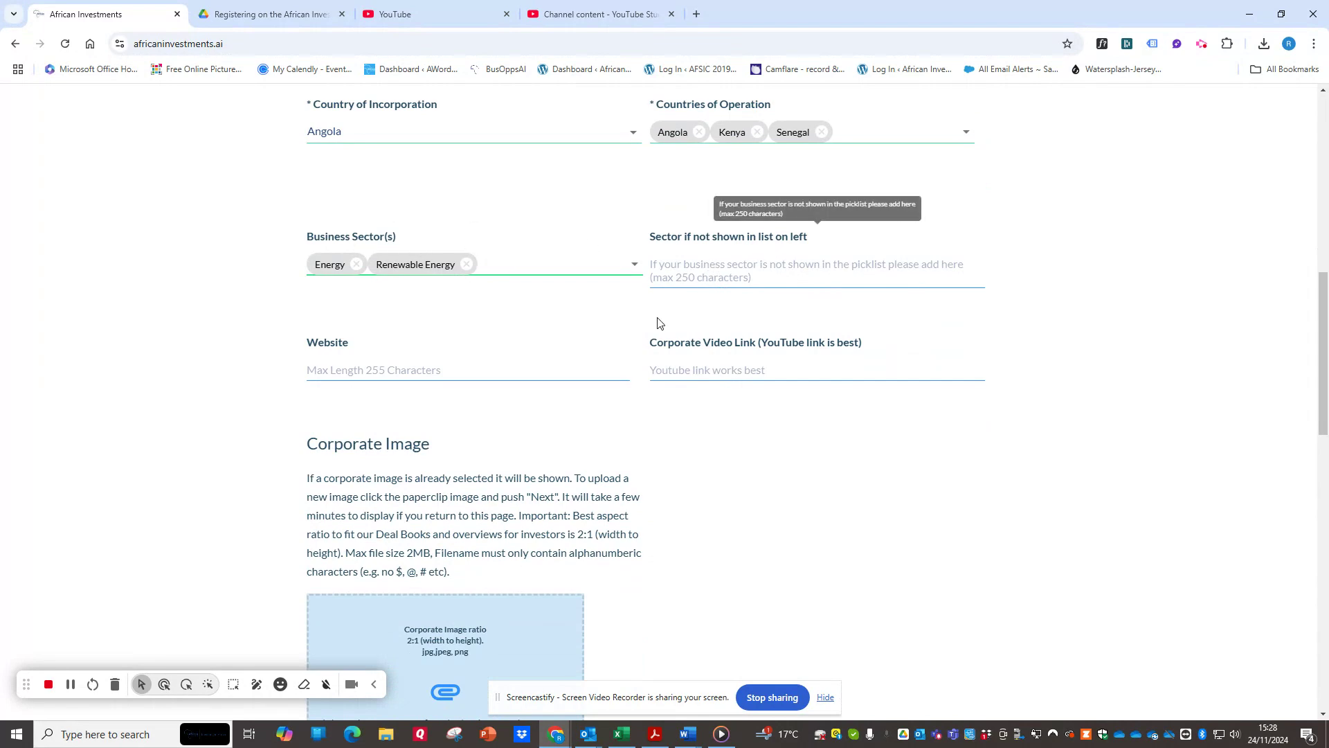
click(411, 372)
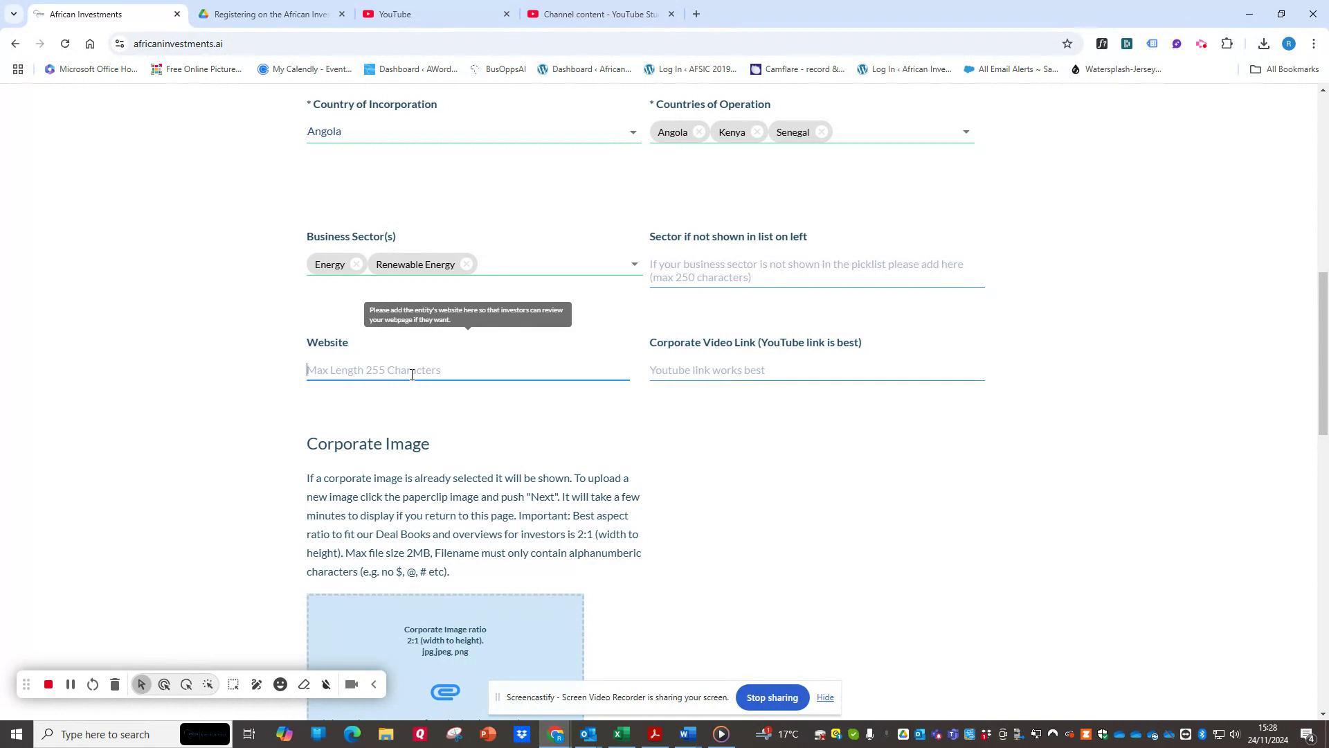
text(www.demon)
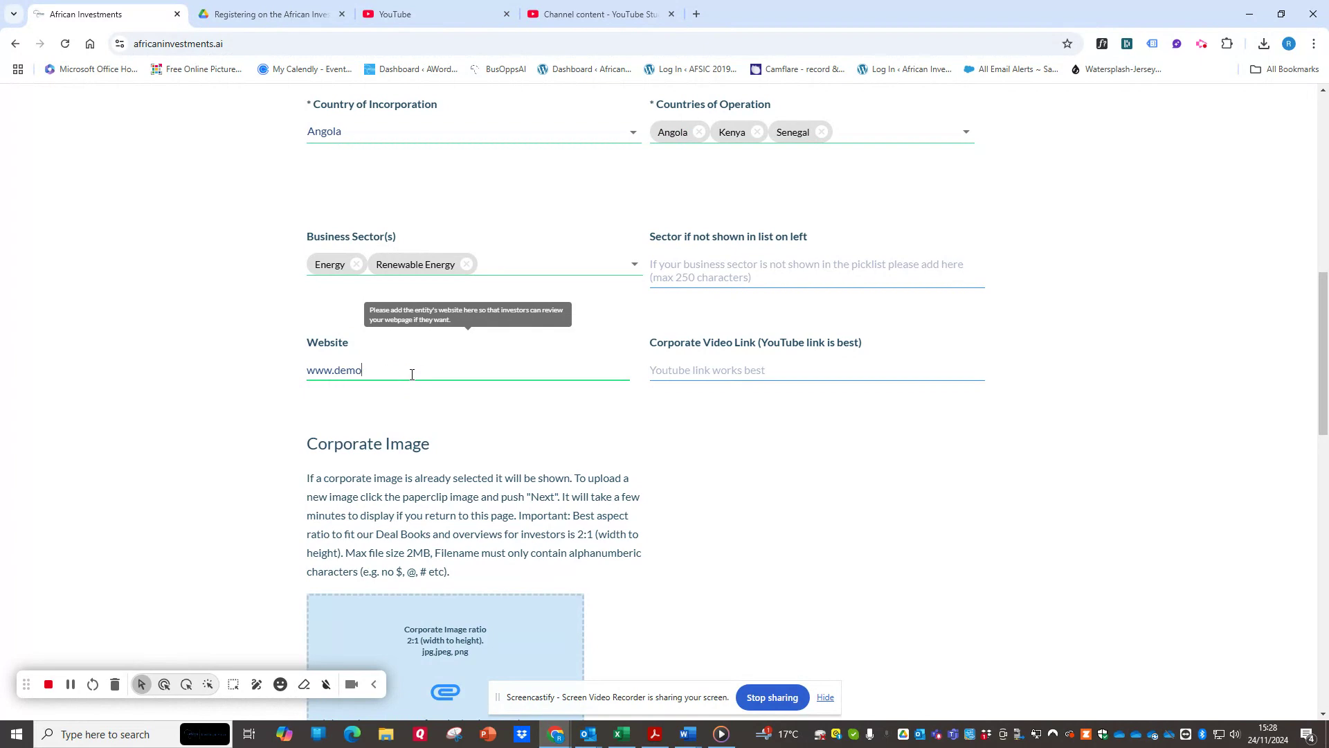
text(website.com)
click(725, 358)
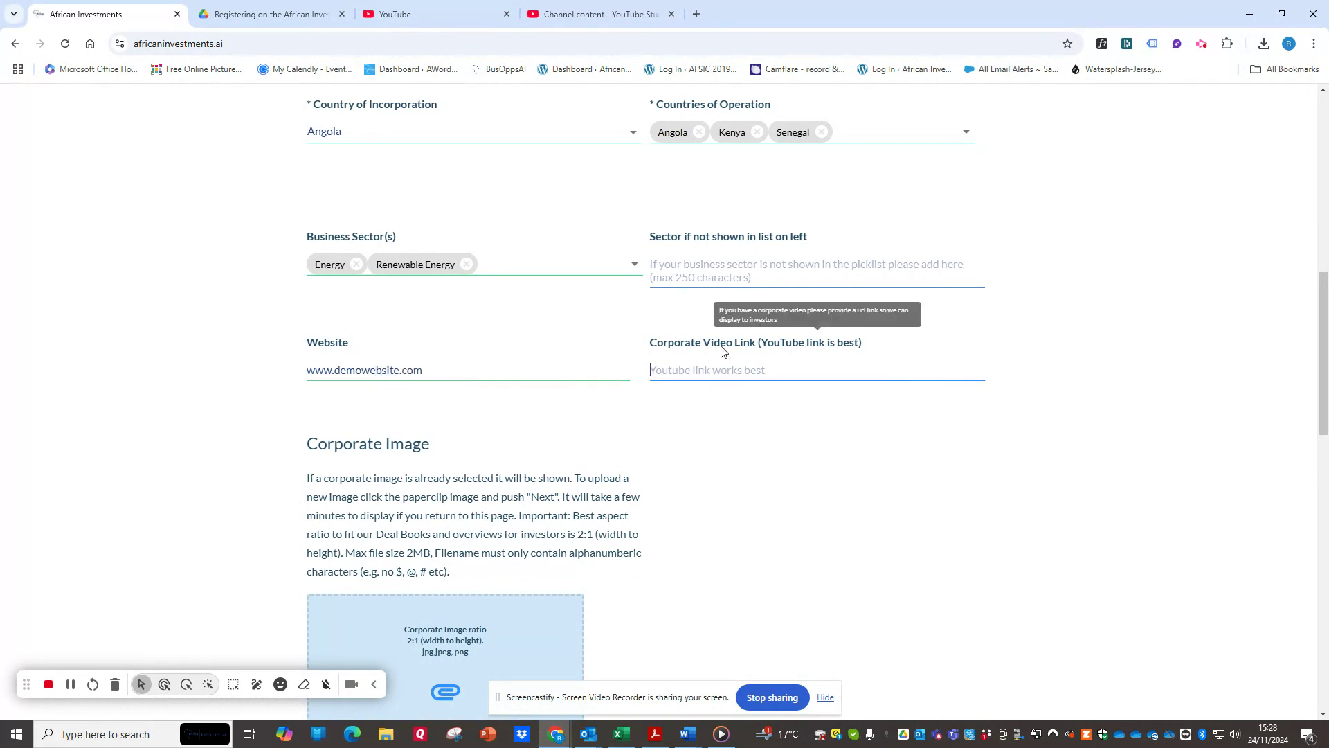
scroll(713, 359, down, 3)
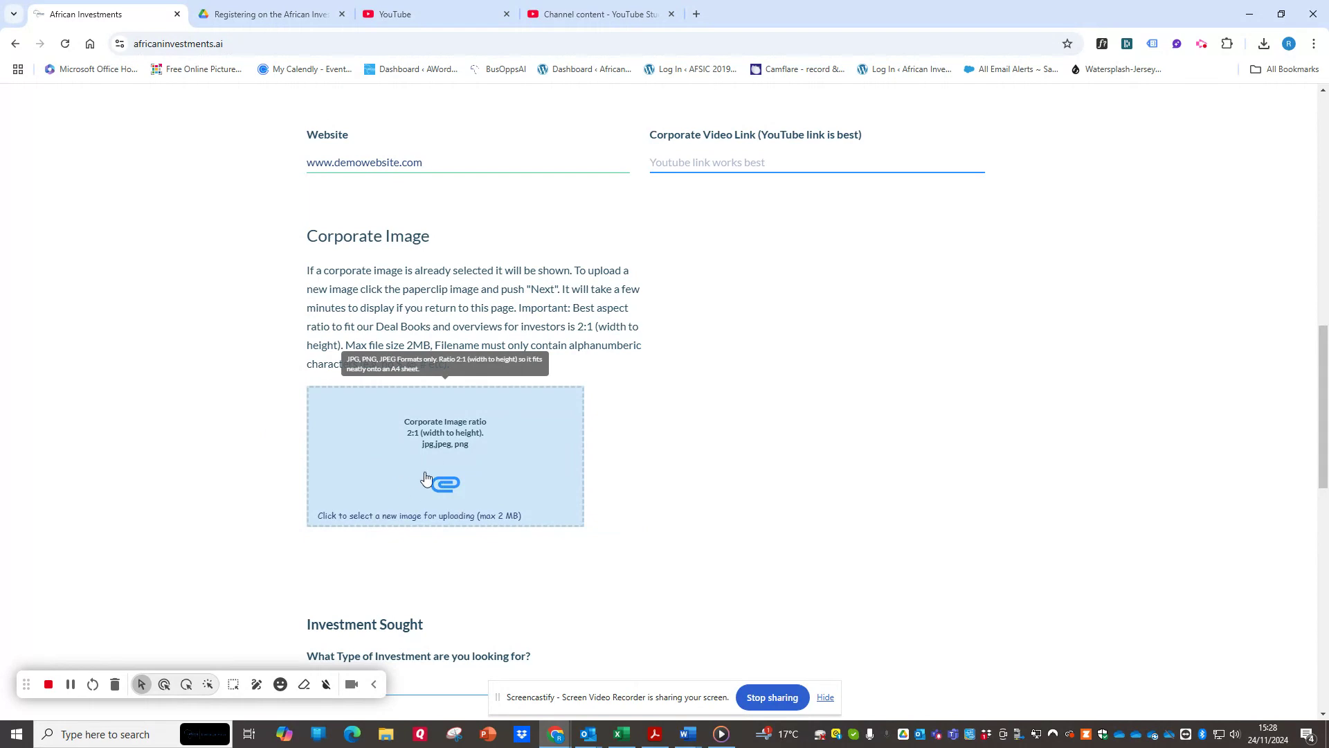
Choose Private Equity as the type of investment sought.
scroll(425, 478, down, 4)
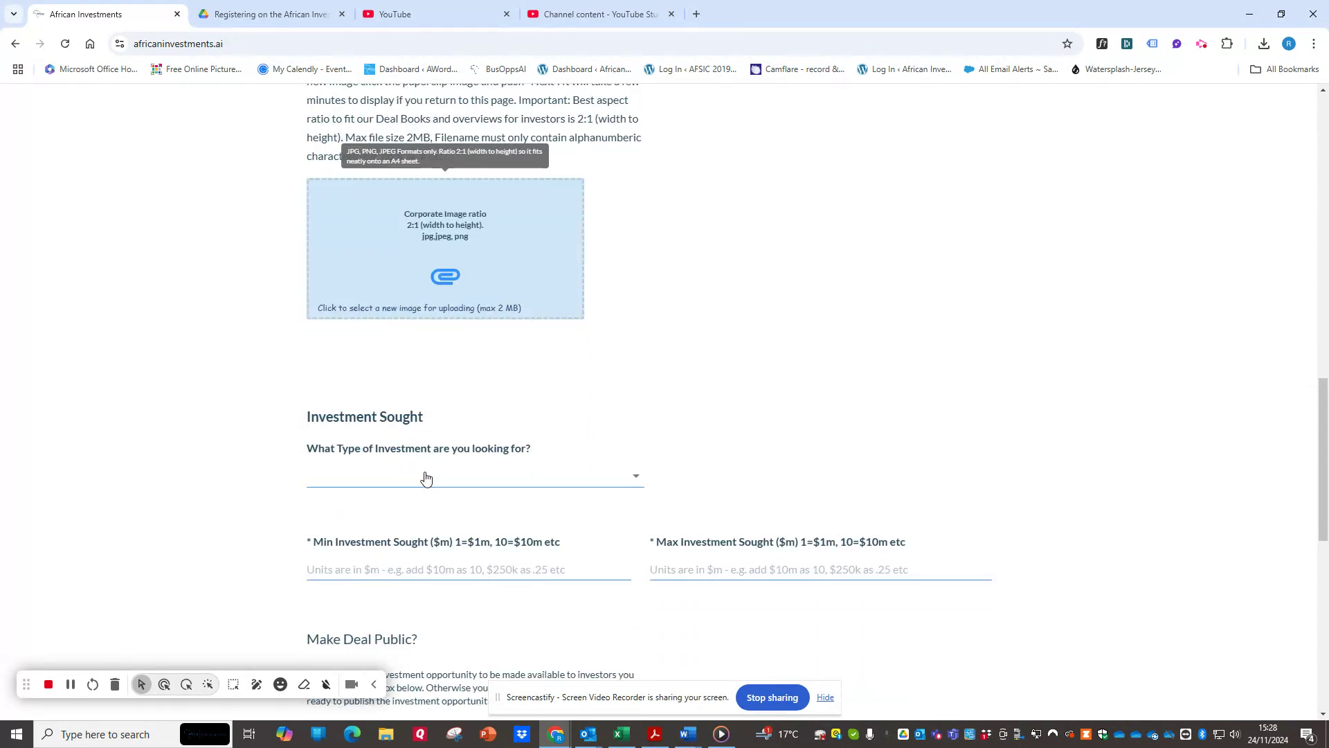
scroll(426, 478, down, 1)
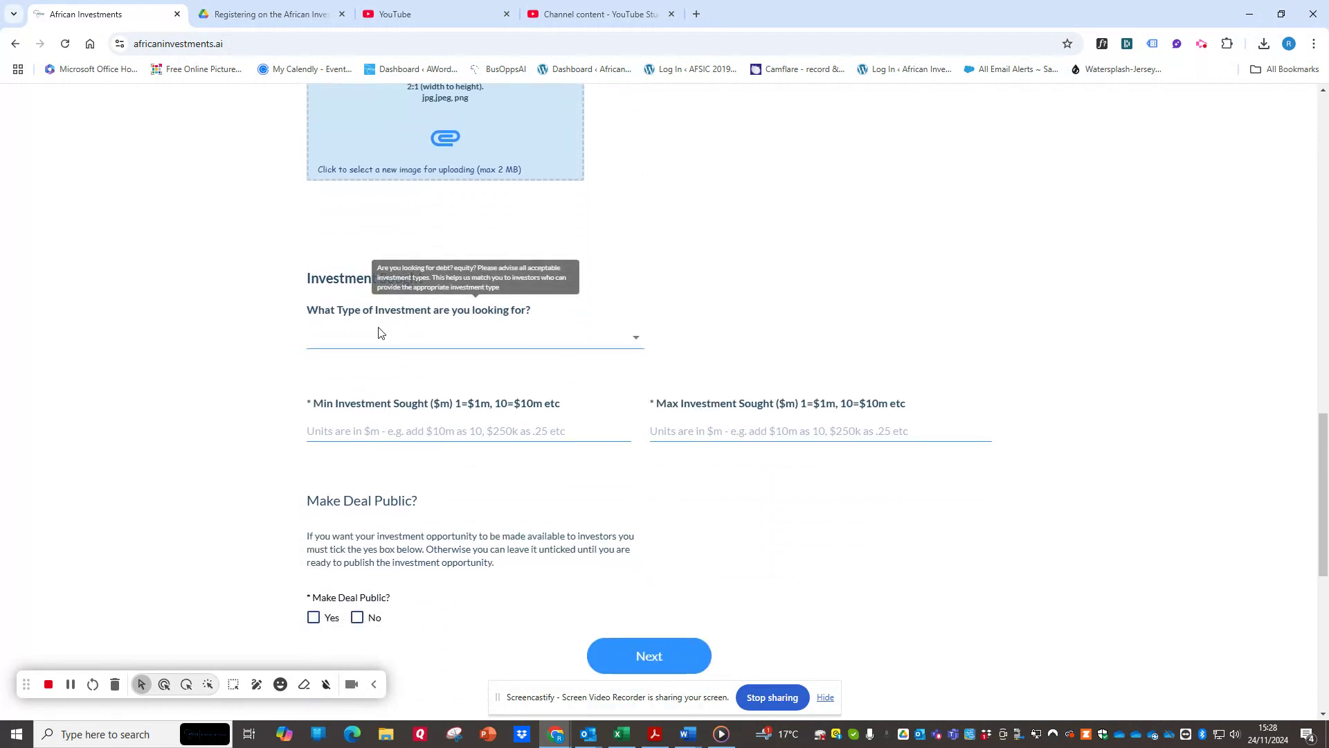
click(418, 341)
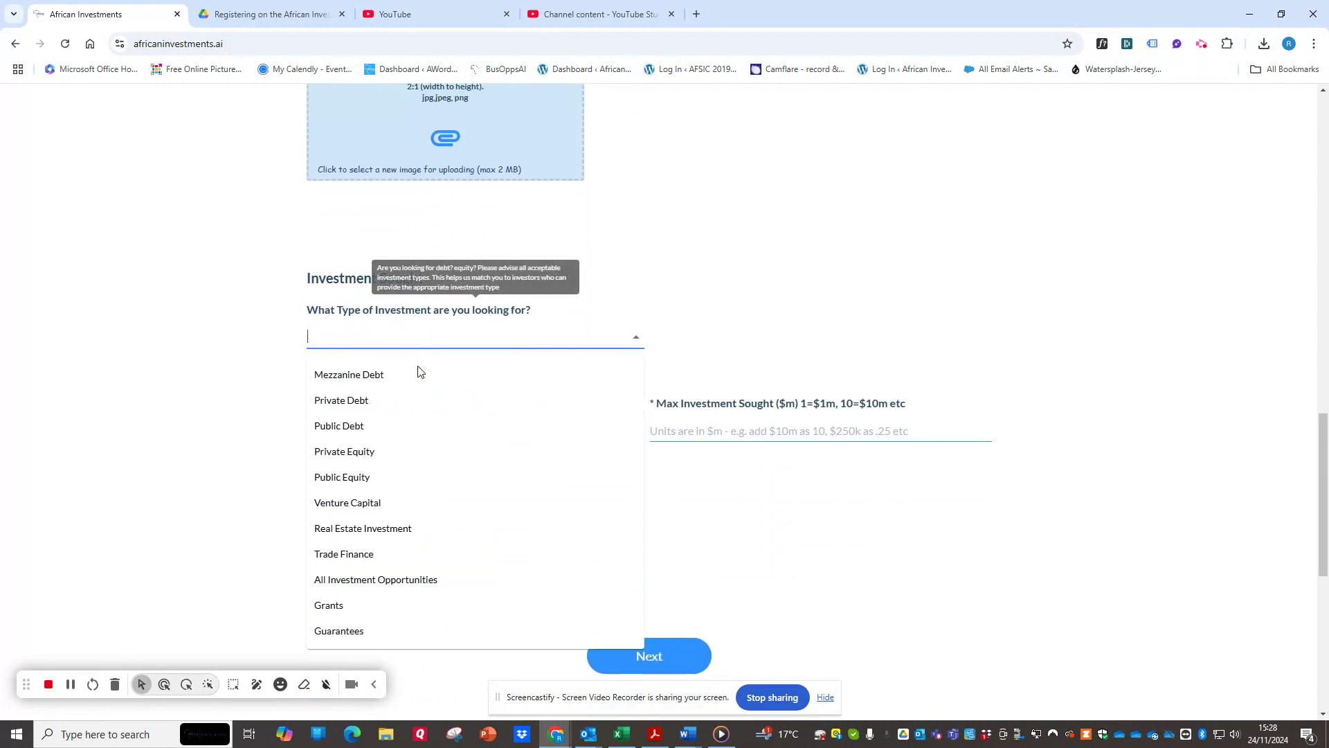
click(389, 456)
Set the minimum investment sought to 40 and the maximum to 60 ($m).
click(361, 424)
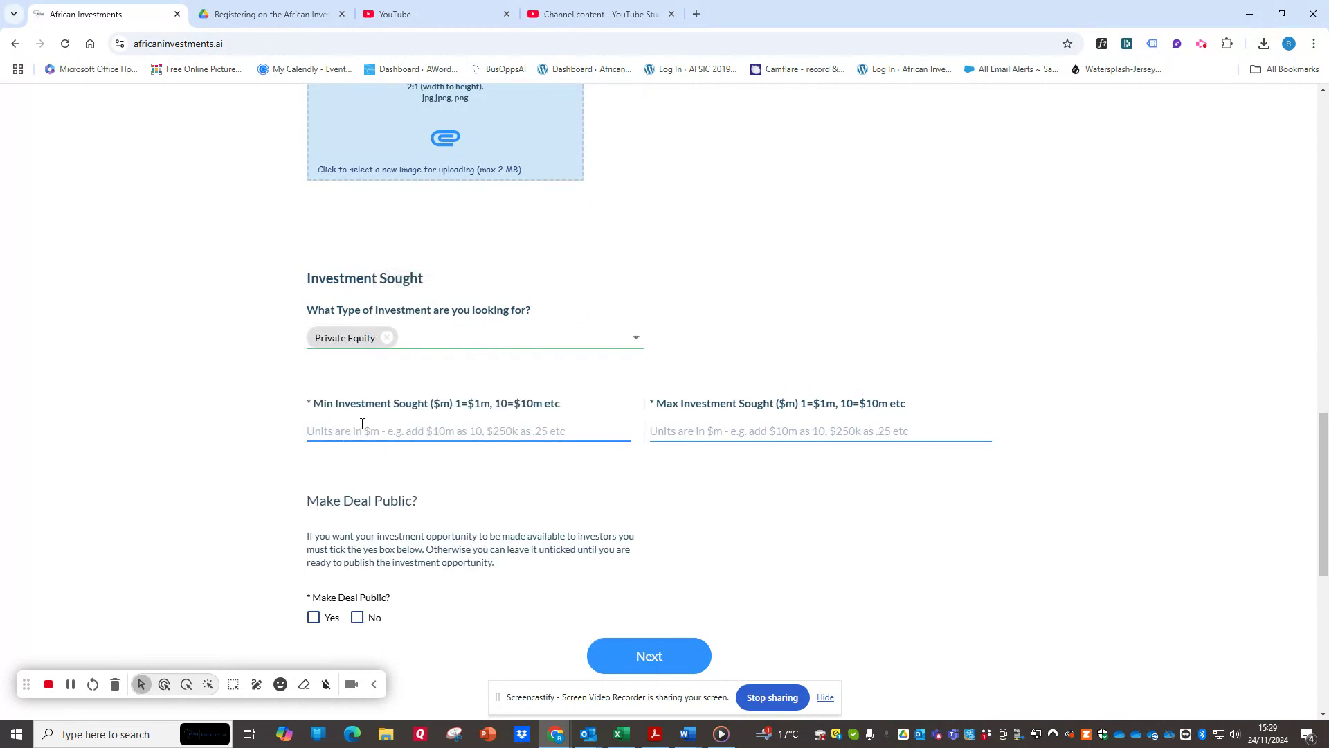
text(40)
key(Tab)
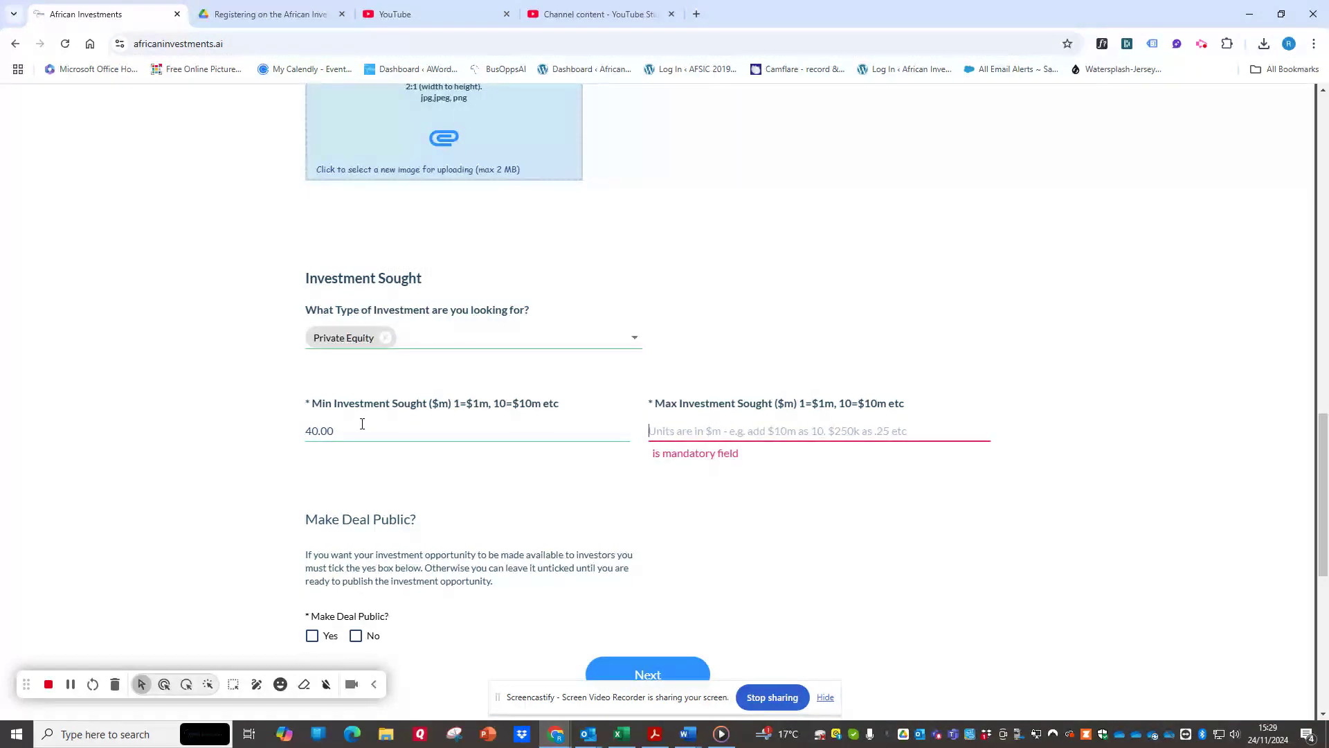
text(60)
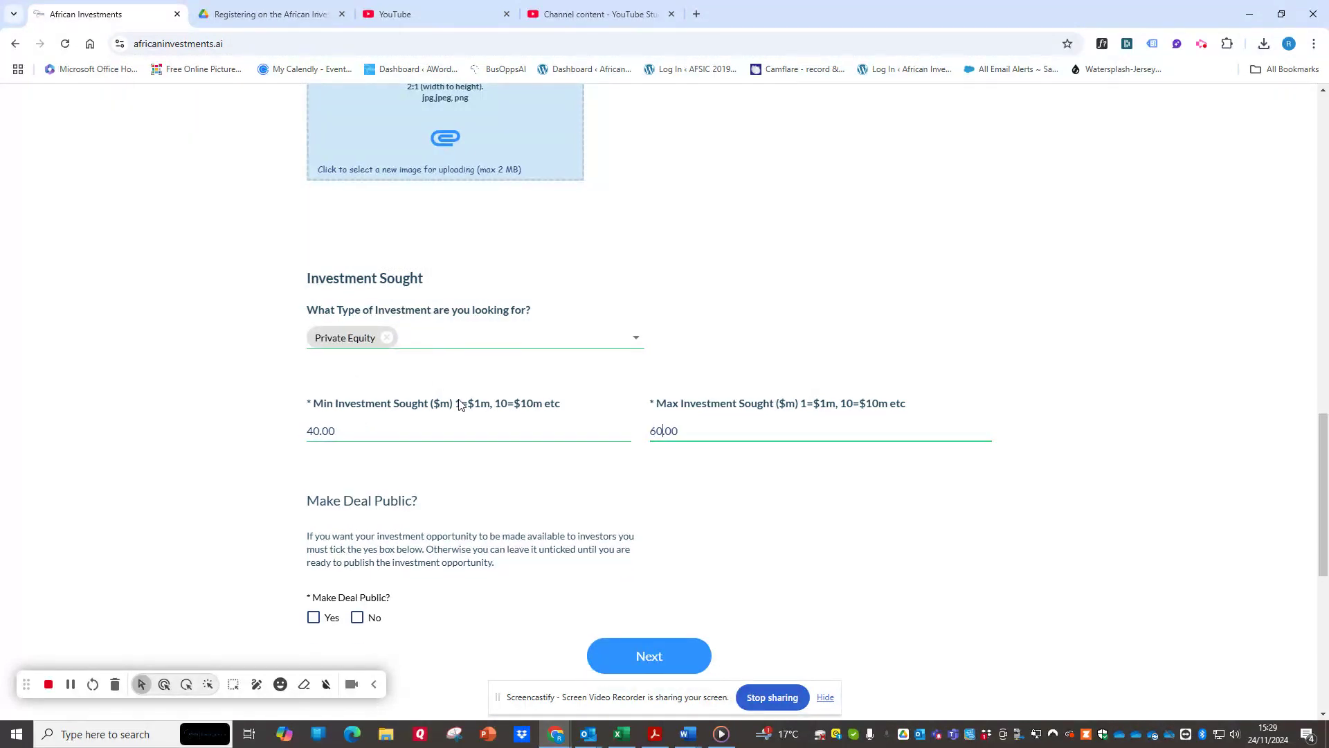
scroll(870, 445, down, 1)
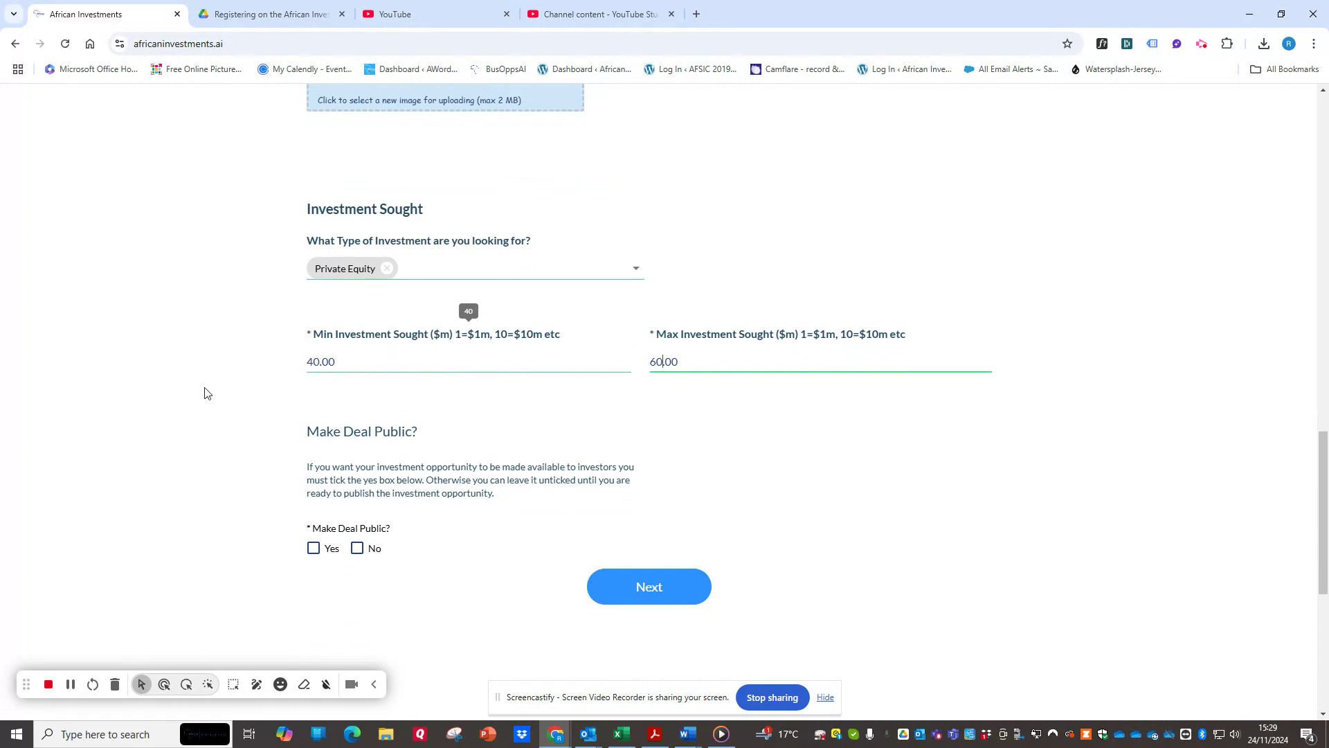
double_click(315, 361)
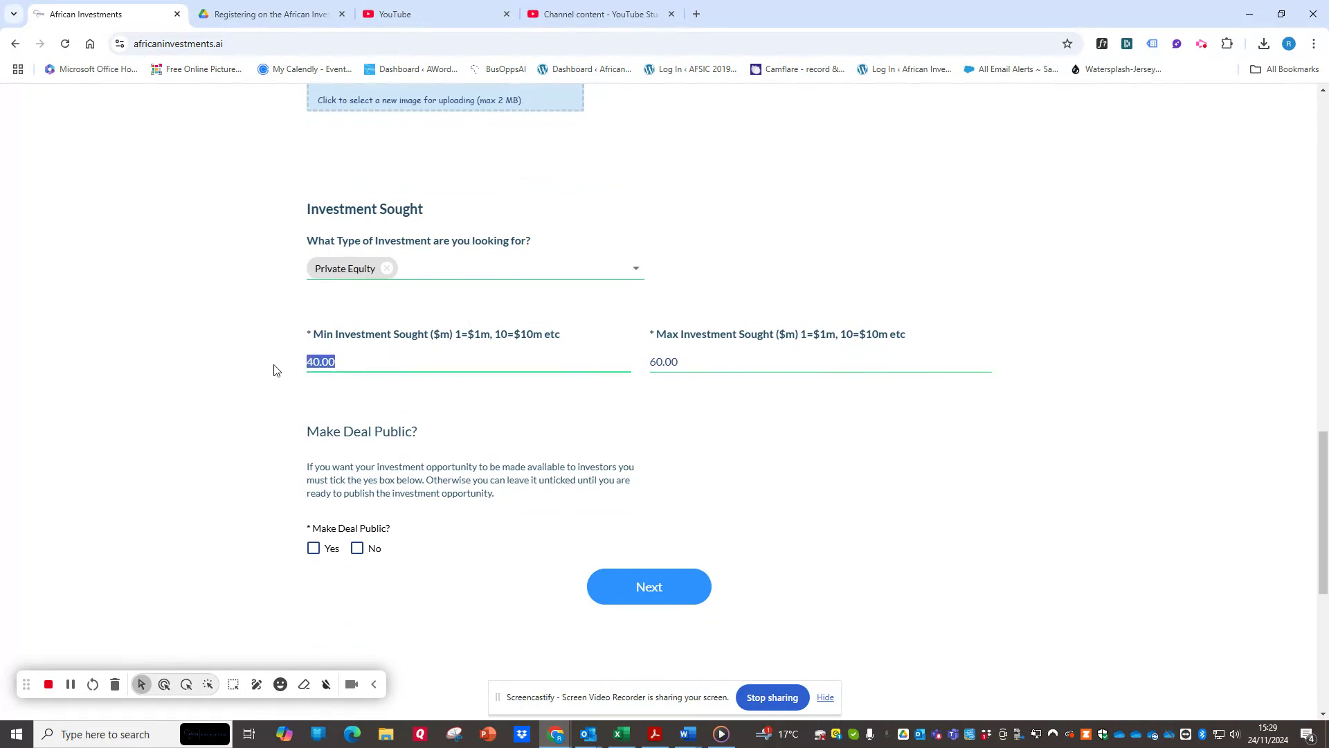
key(BackSpace)
text(40)
Choose Yes for making the deal public and continue to the Opportunity Details stage.
drag(305, 433, 422, 446)
click(333, 527)
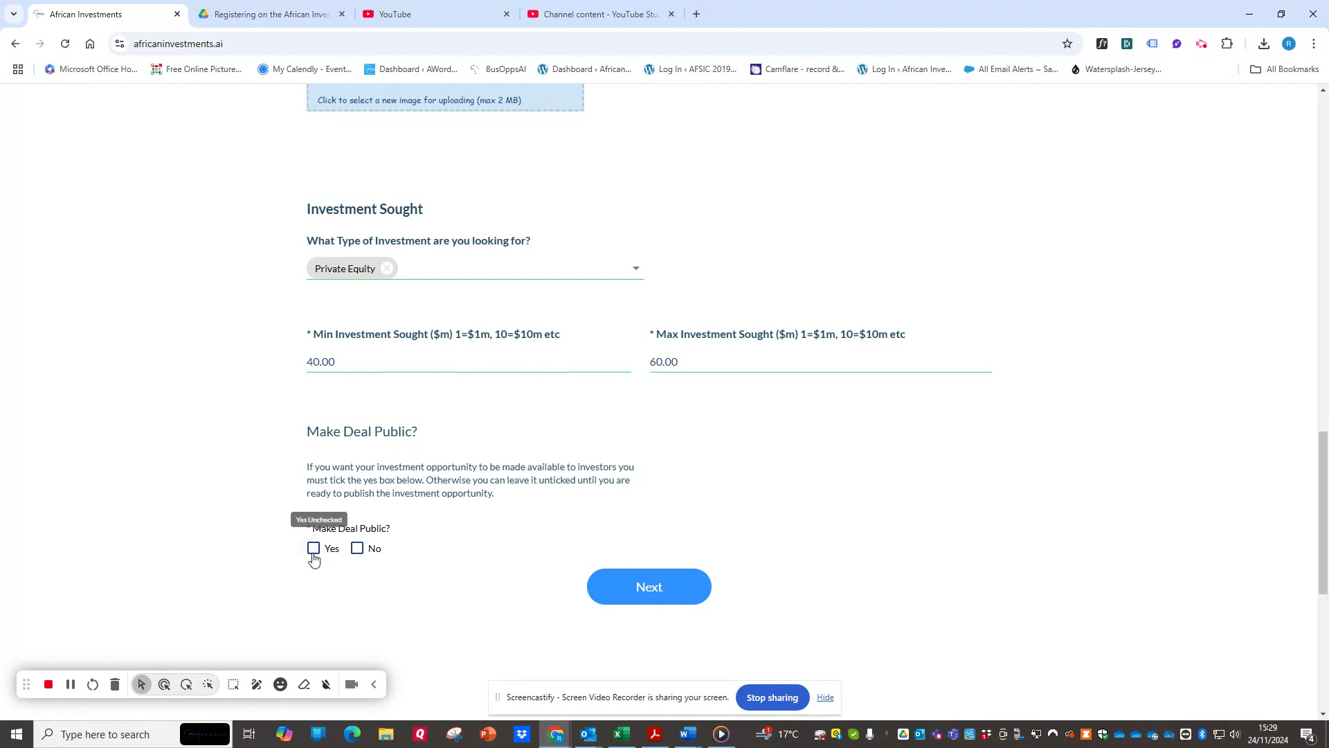
click(314, 550)
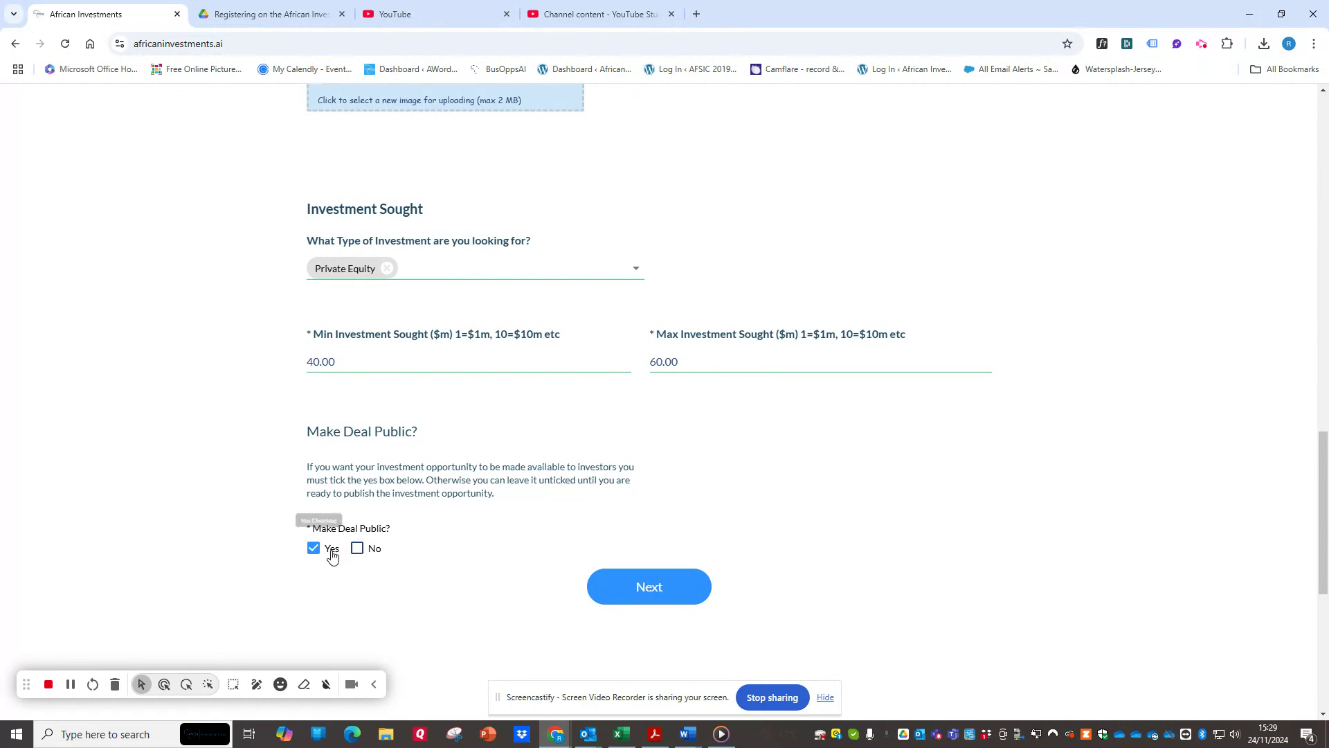
click(651, 590)
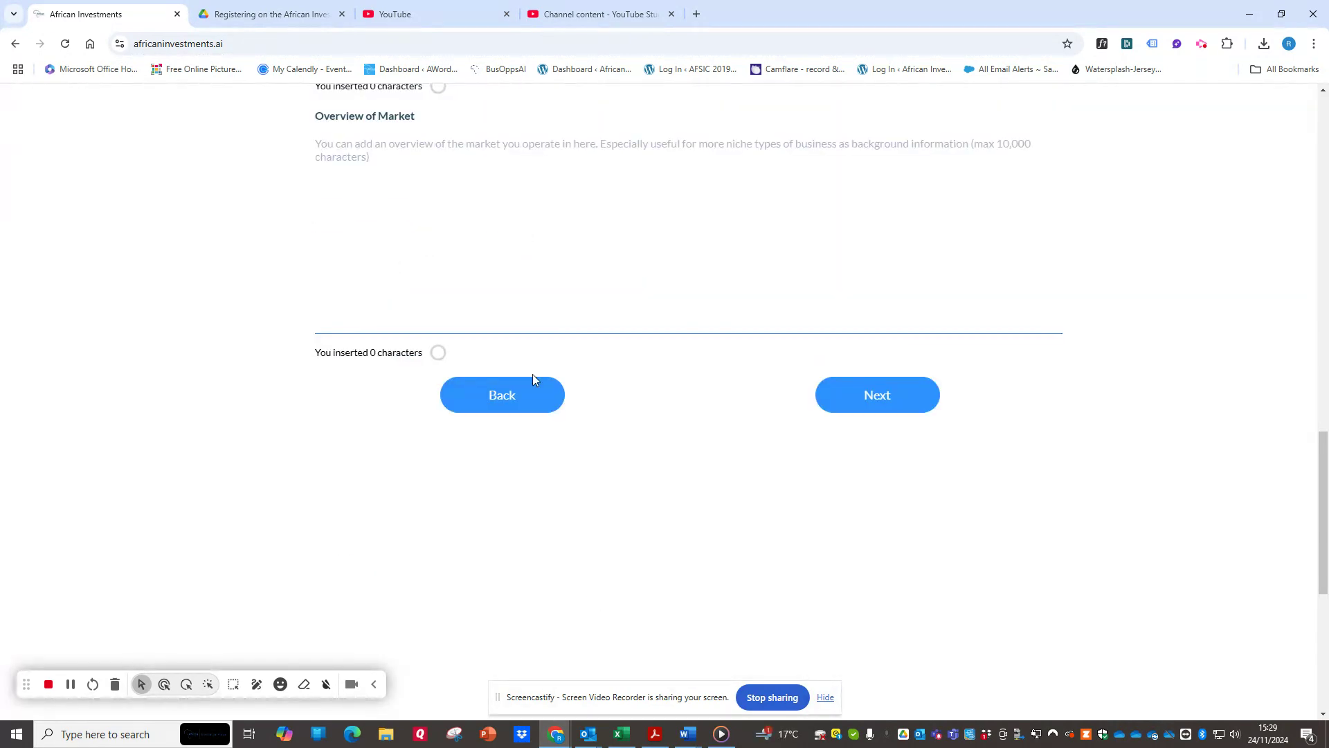
Add the investment criteria CANNOT be into a Holding Company Structure and MUST be into a Small Medium Sized Enterprise (SME).
scroll(374, 325, up, 13)
scroll(372, 327, up, 4)
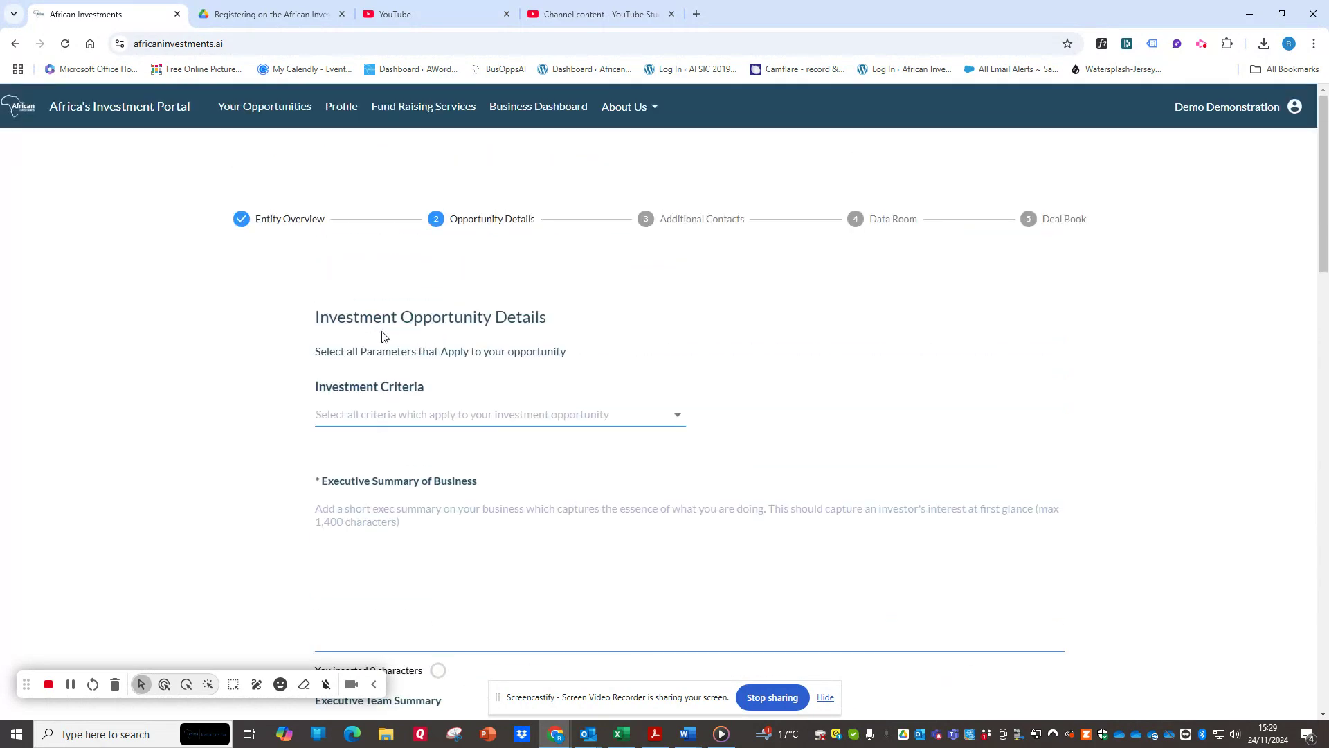
click(406, 410)
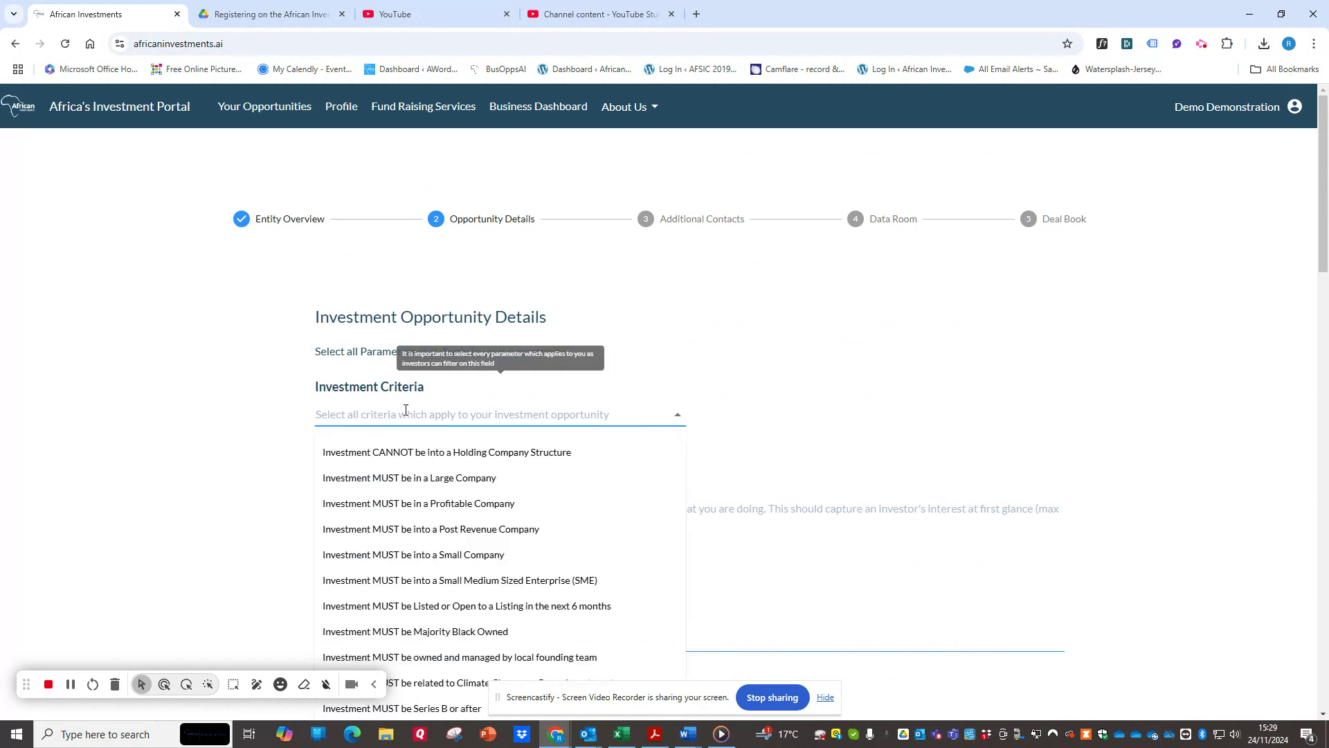
scroll(523, 378, down, 2)
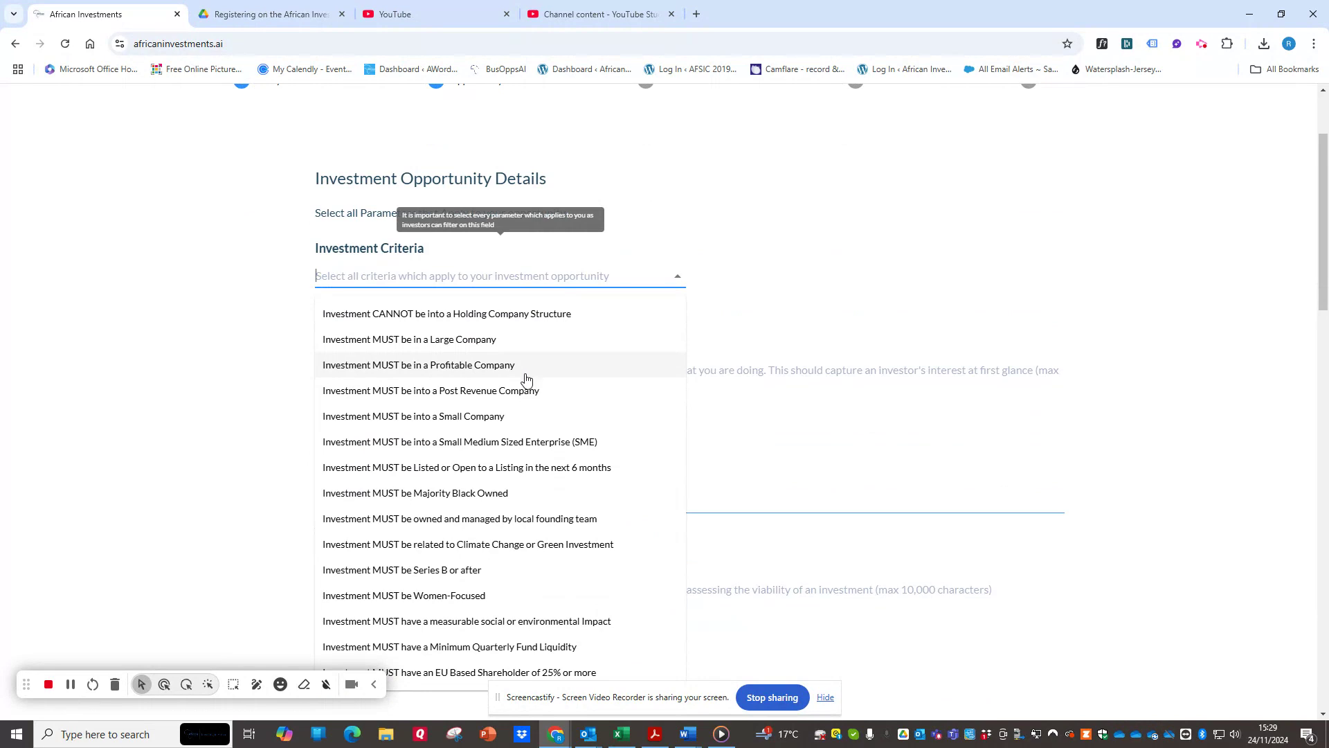
click(528, 325)
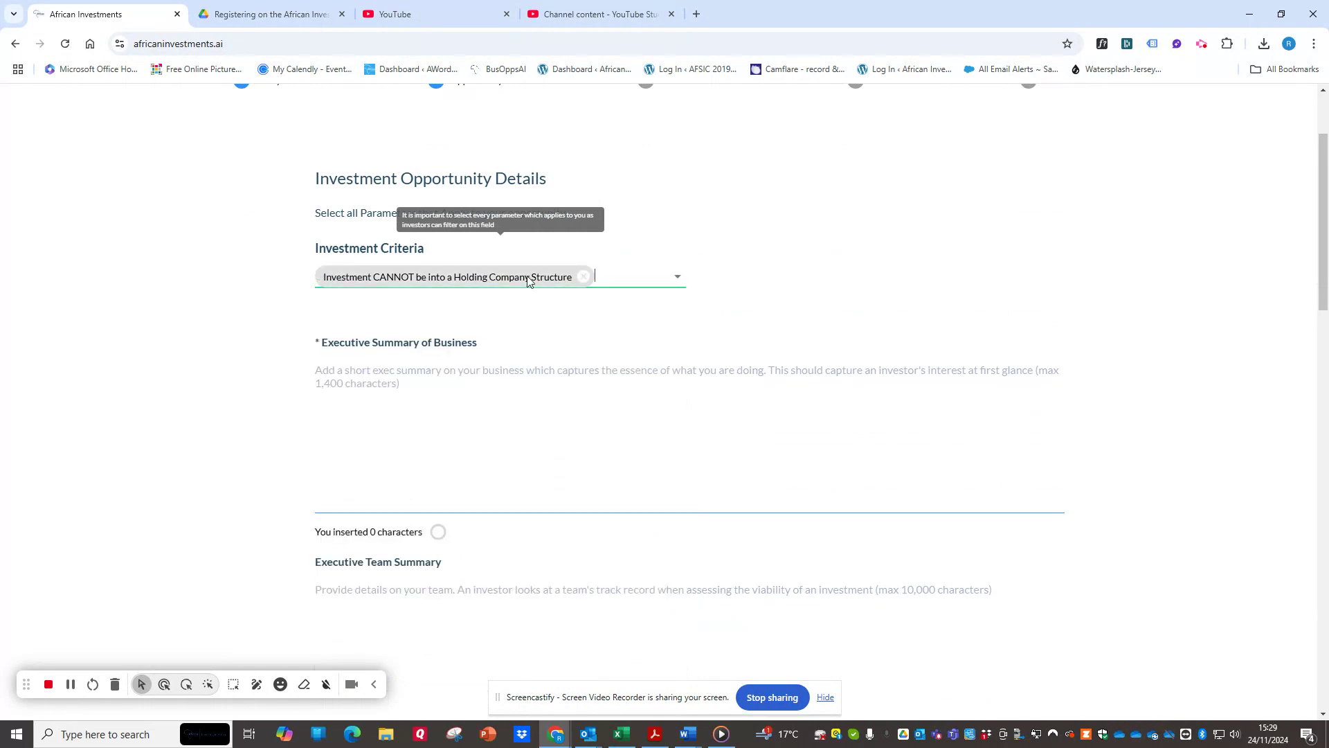
click(618, 278)
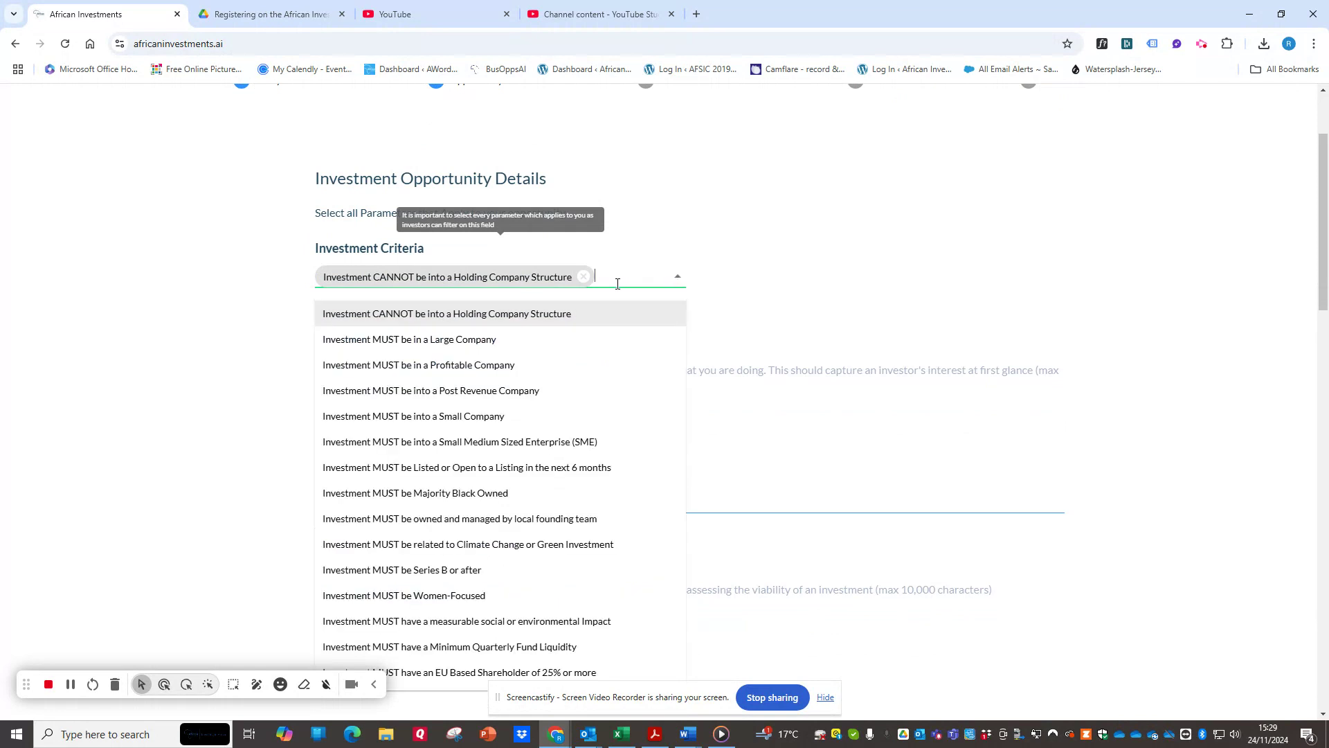
click(511, 448)
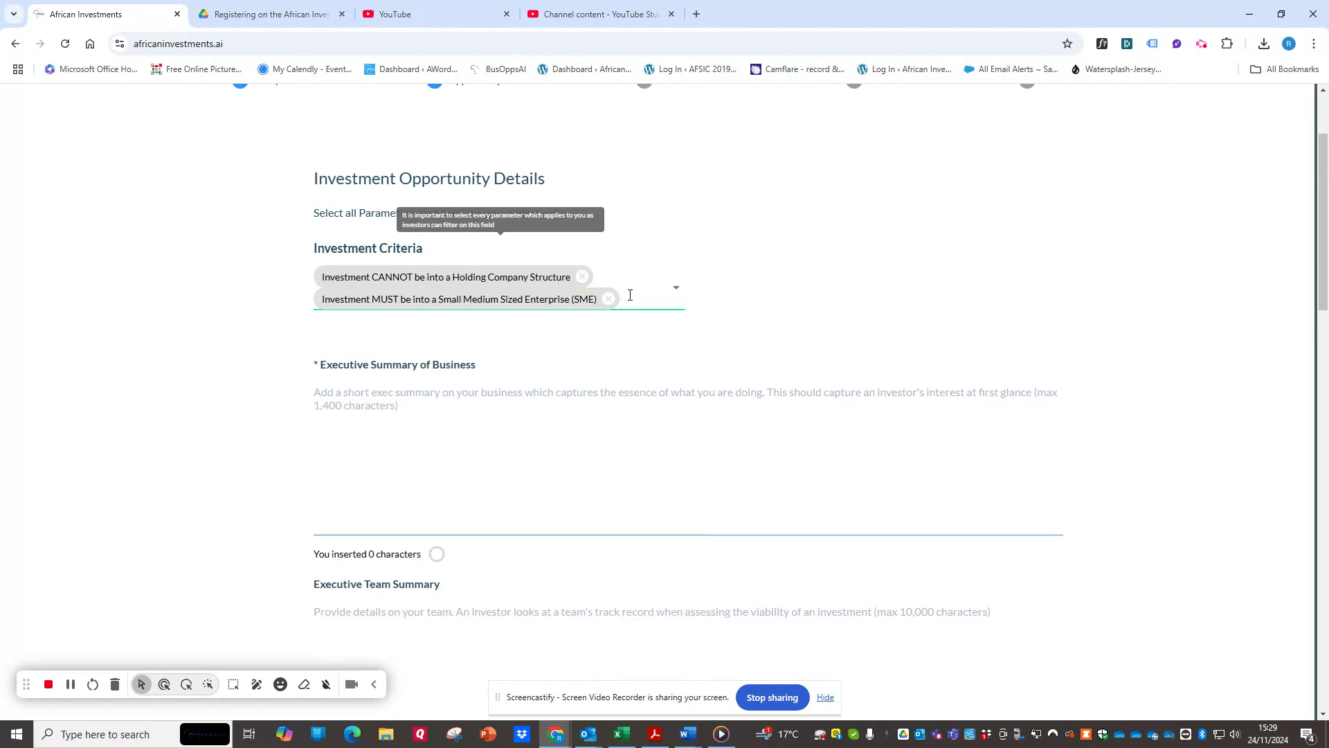
Add Investment MUST be Women-Focused to the opportunity's investment criteria.
click(629, 294)
scroll(439, 511, down, 1)
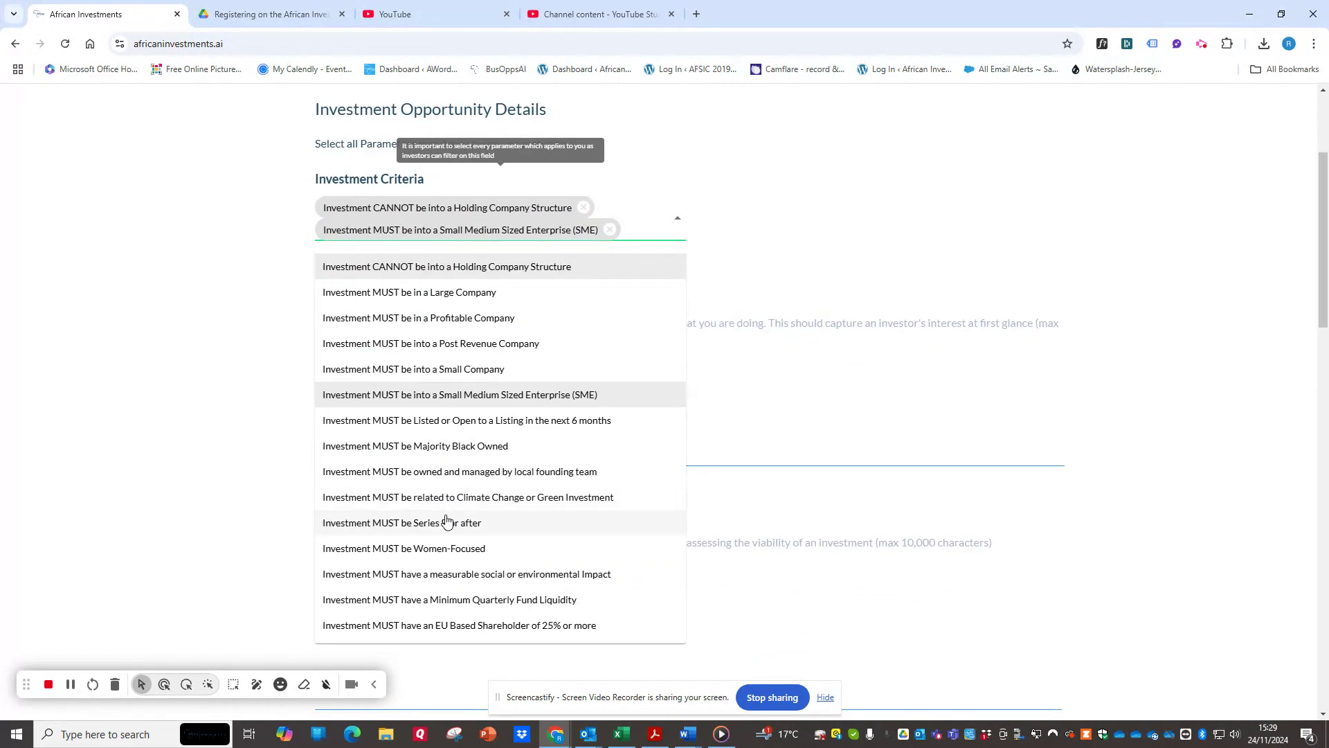
click(457, 548)
Paste the GreenFuture Kenya text as the executive summary of the business and delete its cut-off Investment Case section.
click(401, 347)
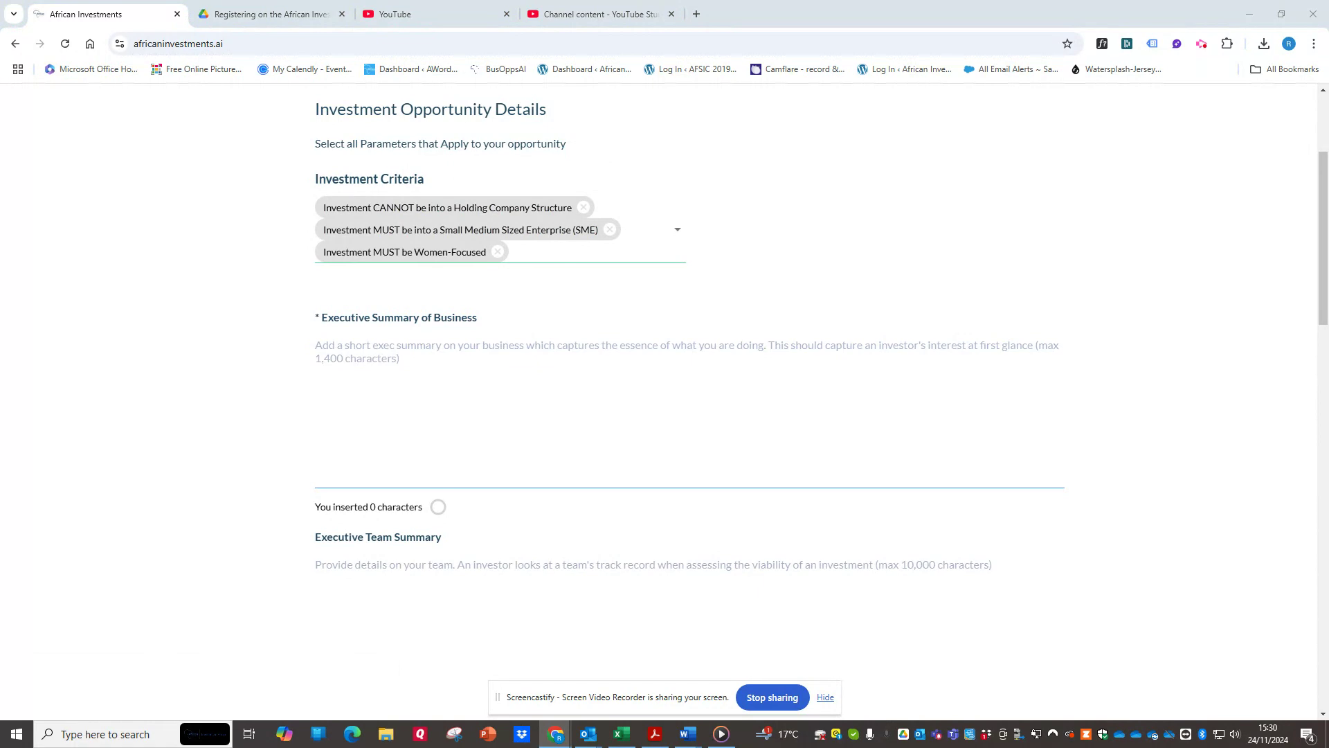
click(444, 364)
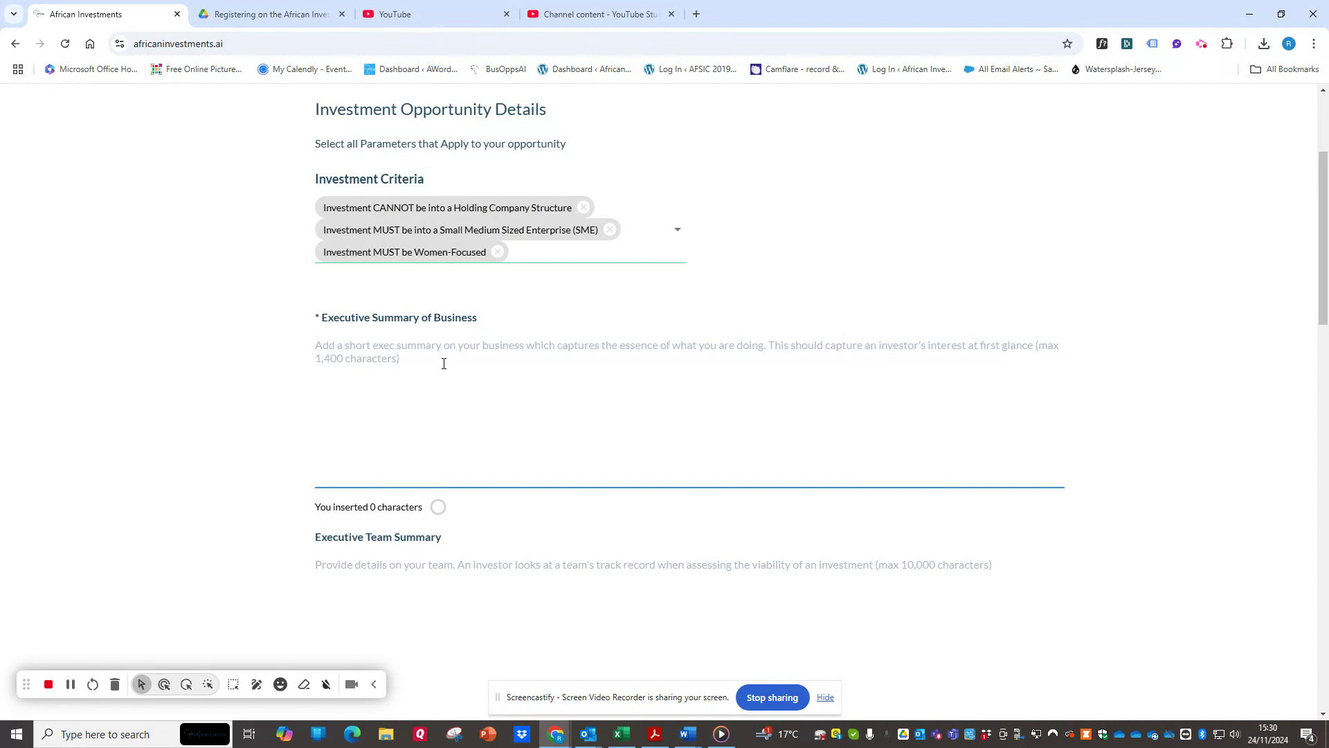
key(ctrl+v)
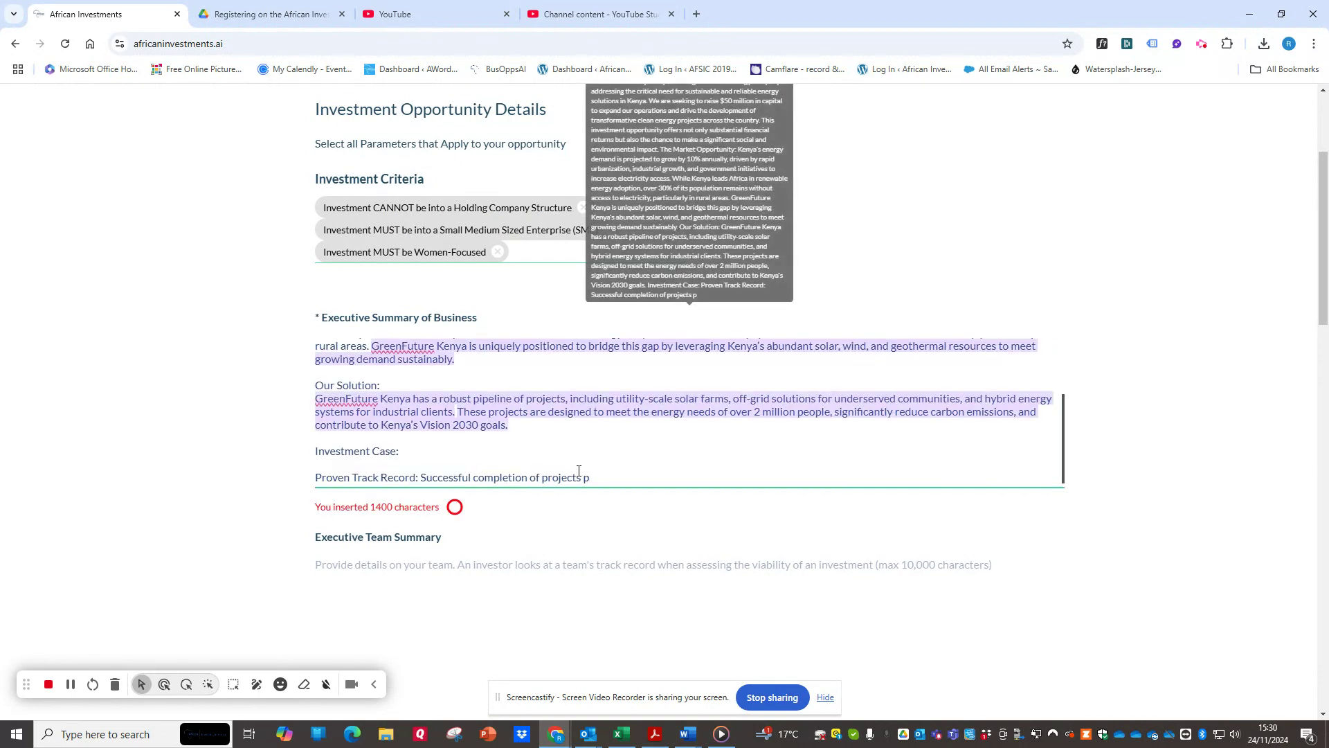
drag(590, 477, 315, 450)
key(BackSpace)
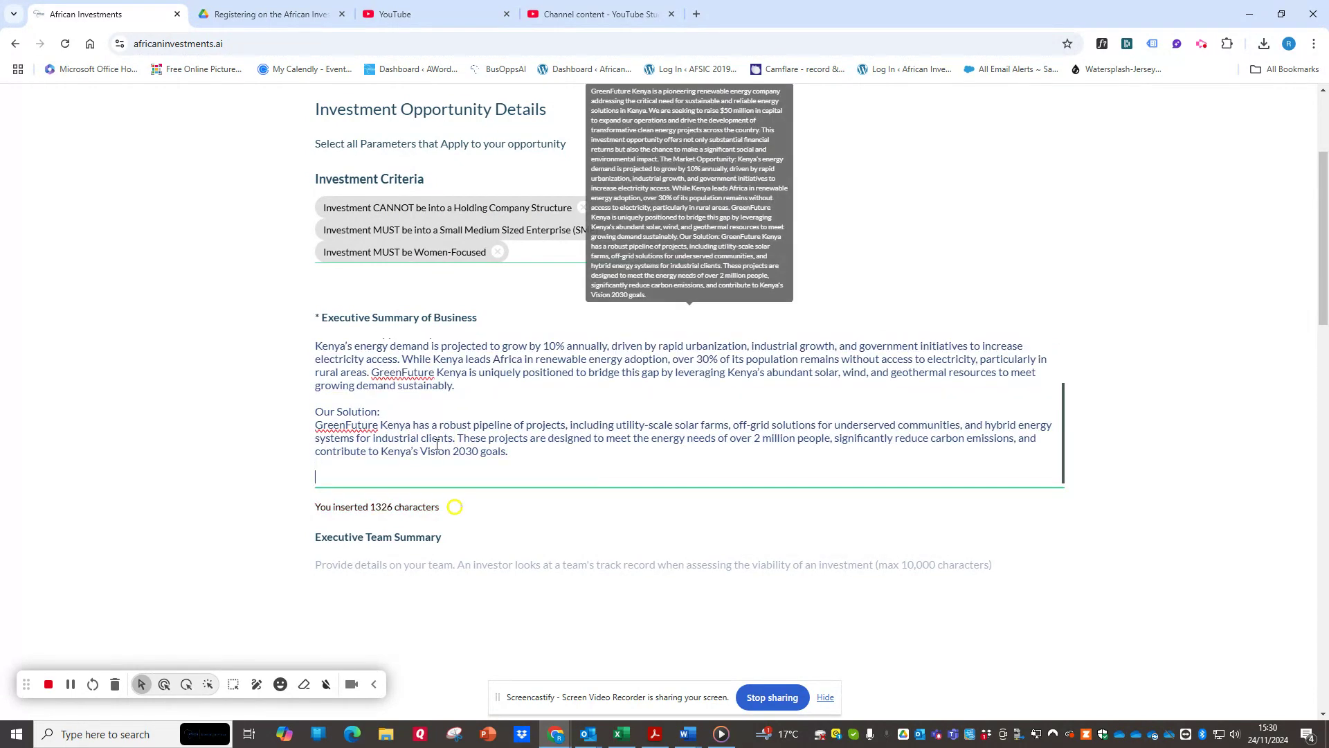
scroll(193, 468, up, 3)
scroll(819, 576, up, 2)
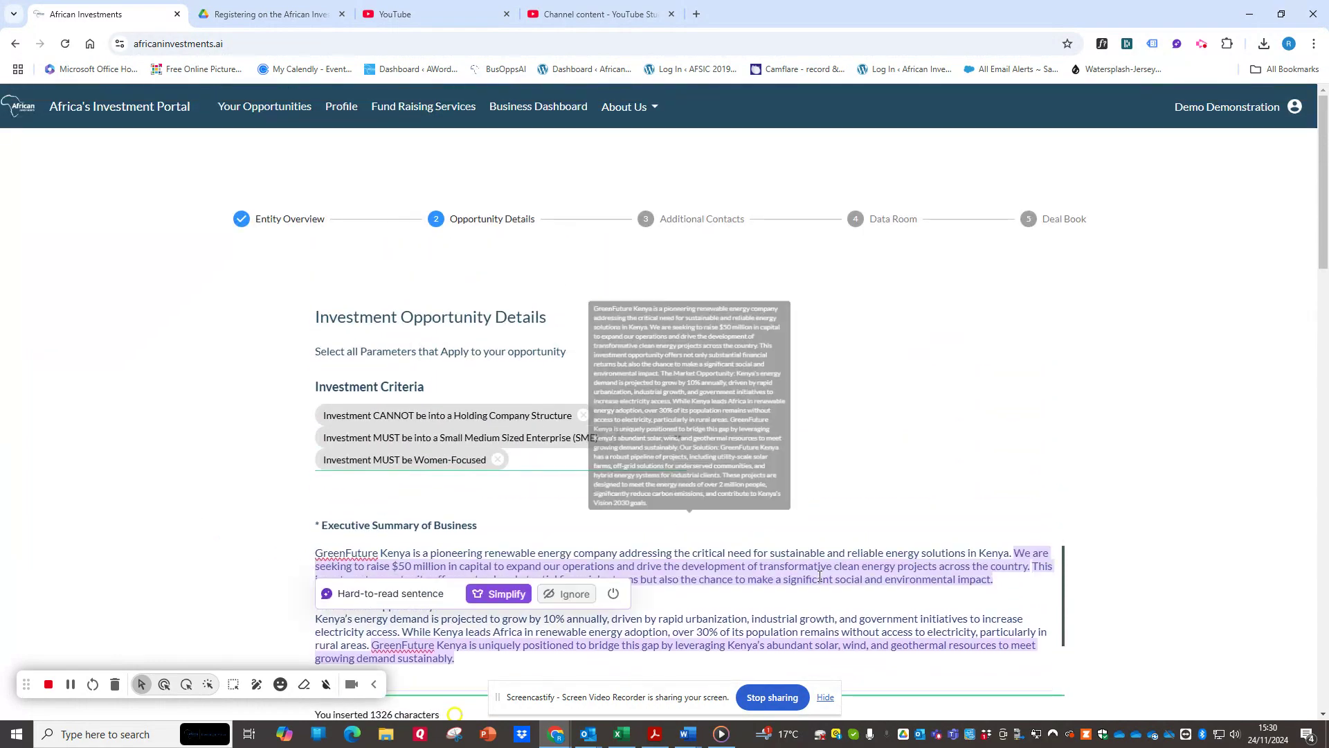
scroll(207, 454, down, 7)
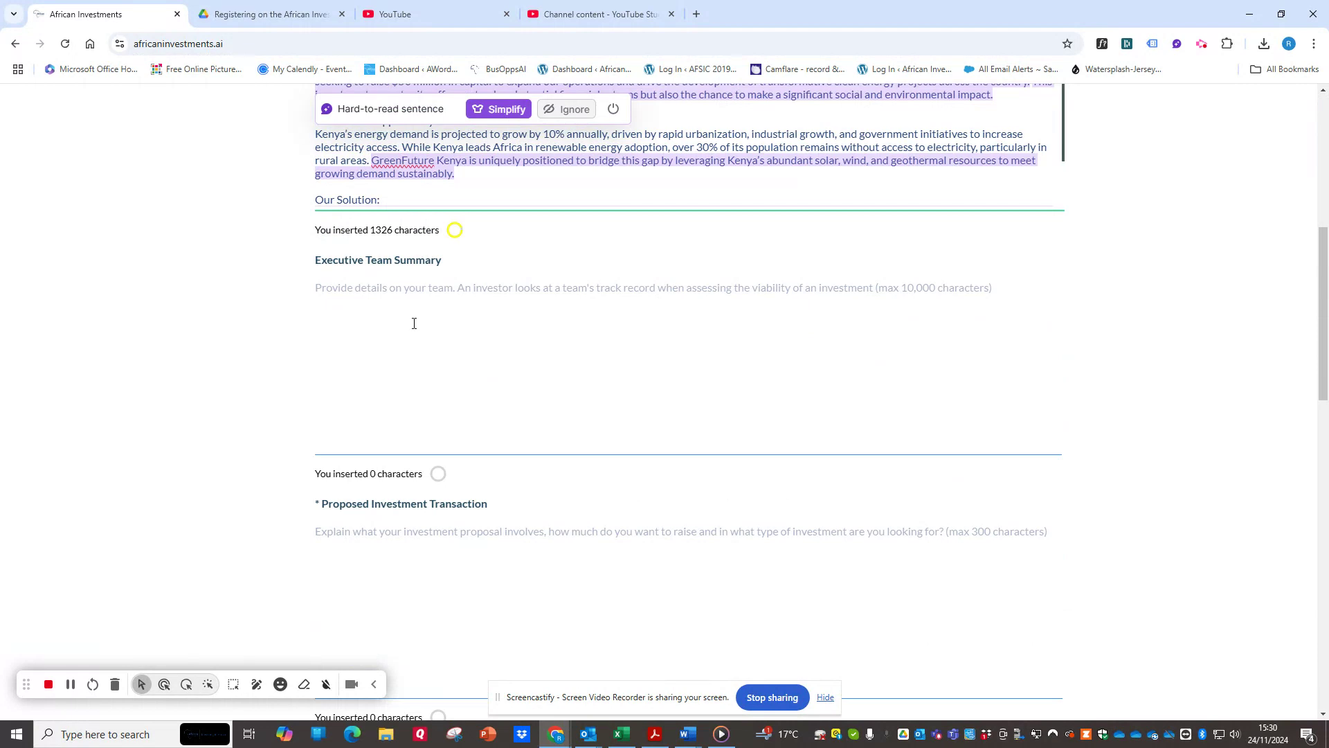
click(385, 293)
scroll(389, 356, down, 4)
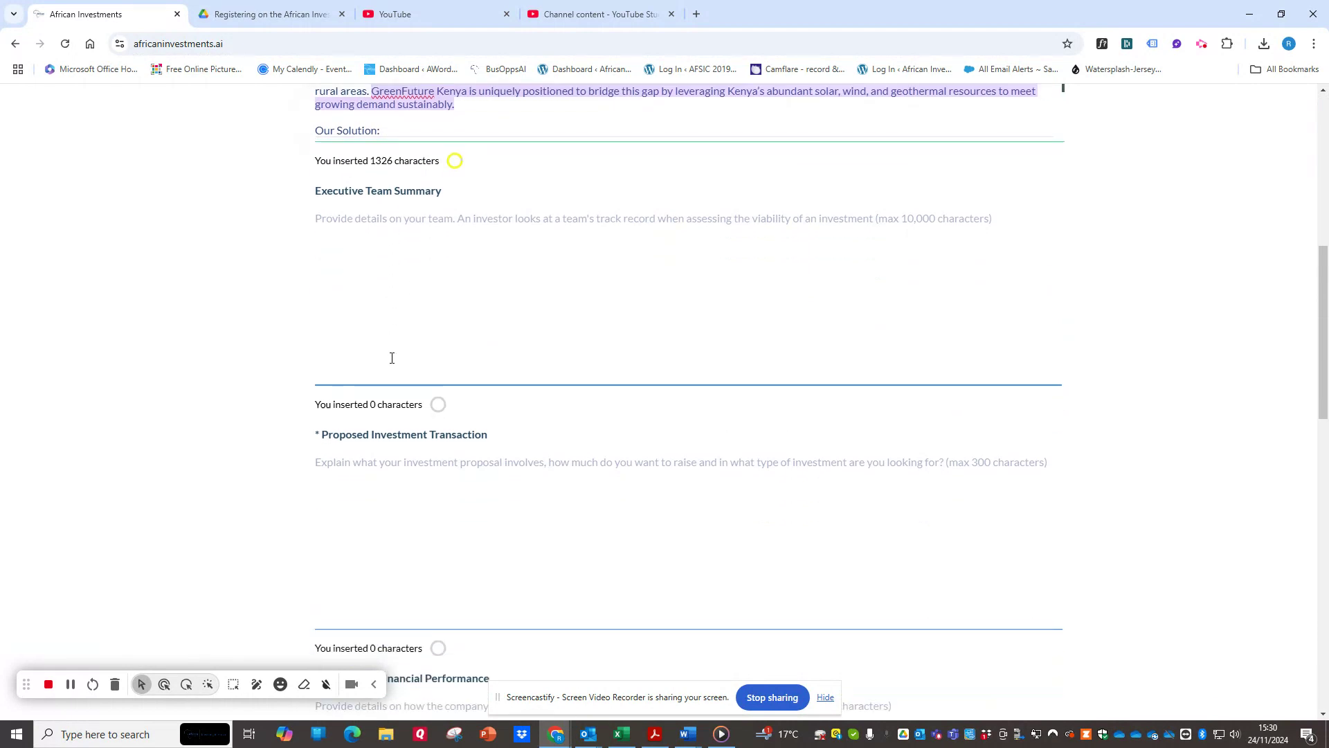
click(406, 250)
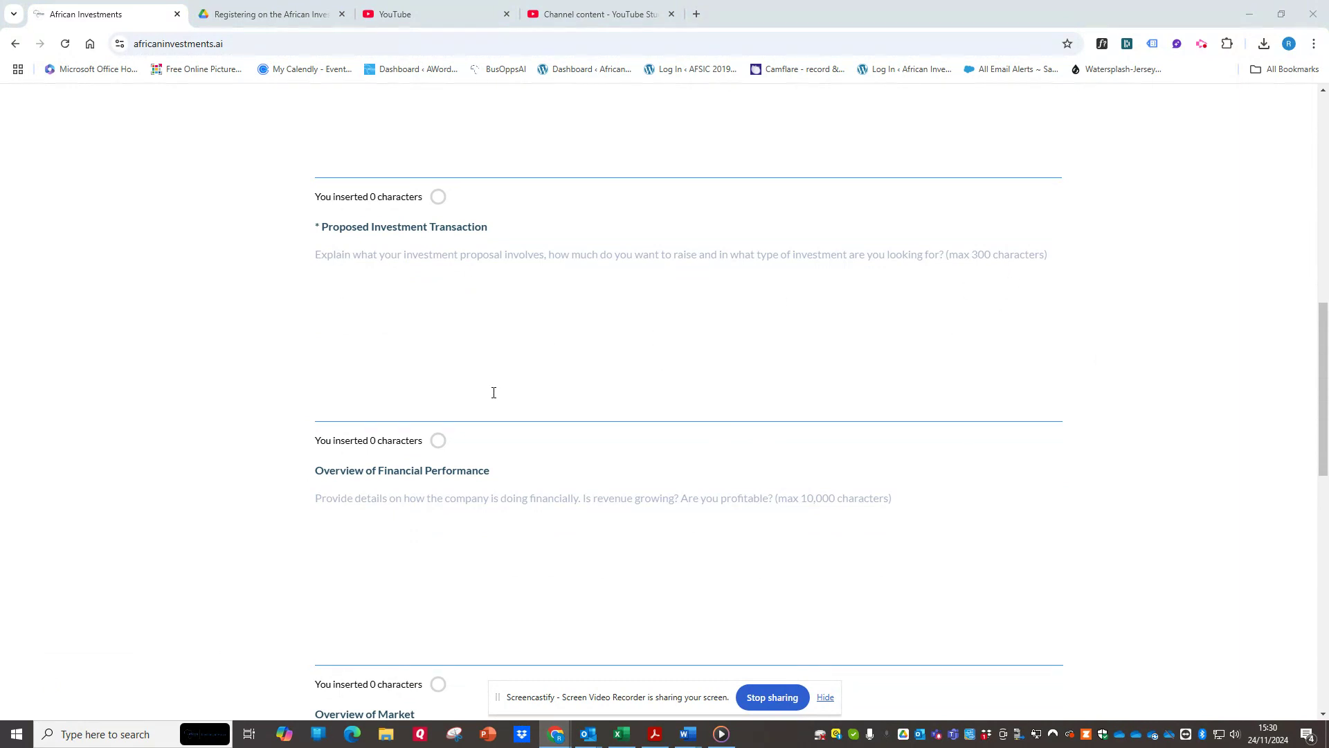
Paste the GreenFuture Kenya $50 million equity investment proposal as the Proposed Investment Transaction.
click(437, 394)
right_click(439, 249)
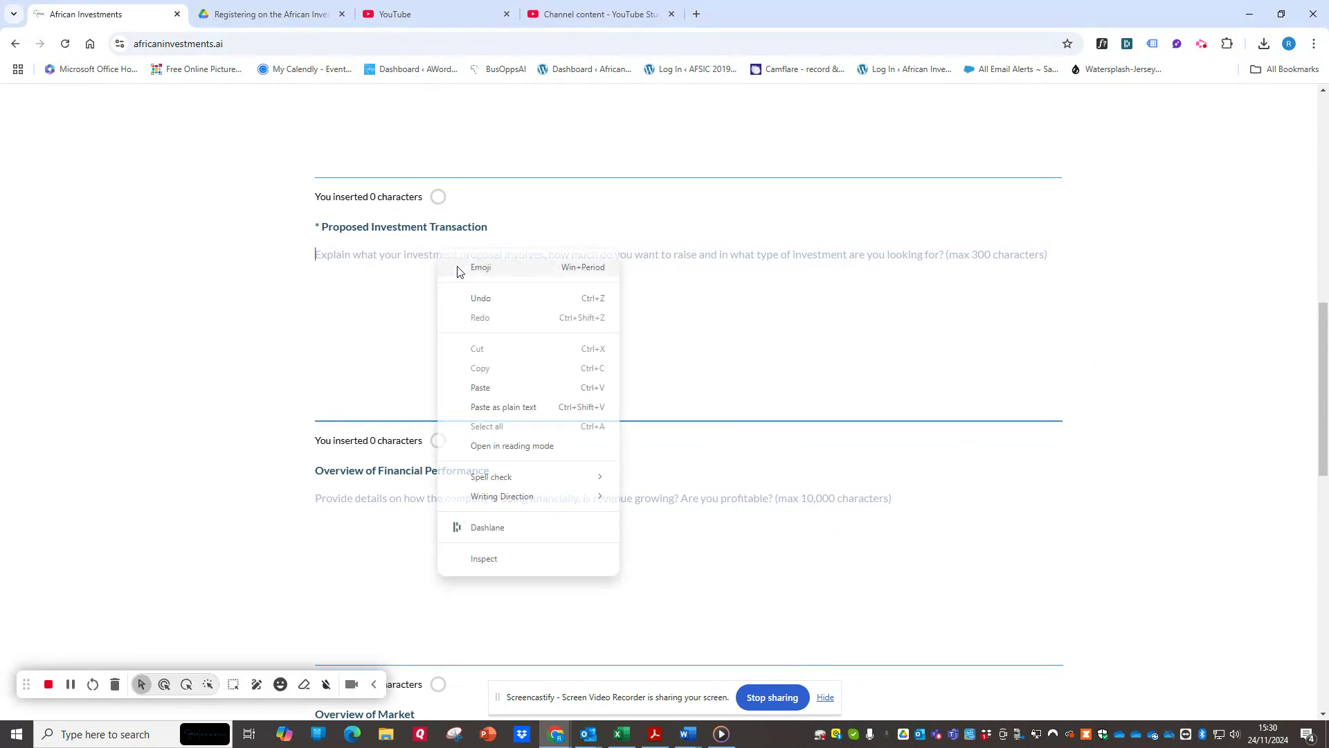
click(484, 391)
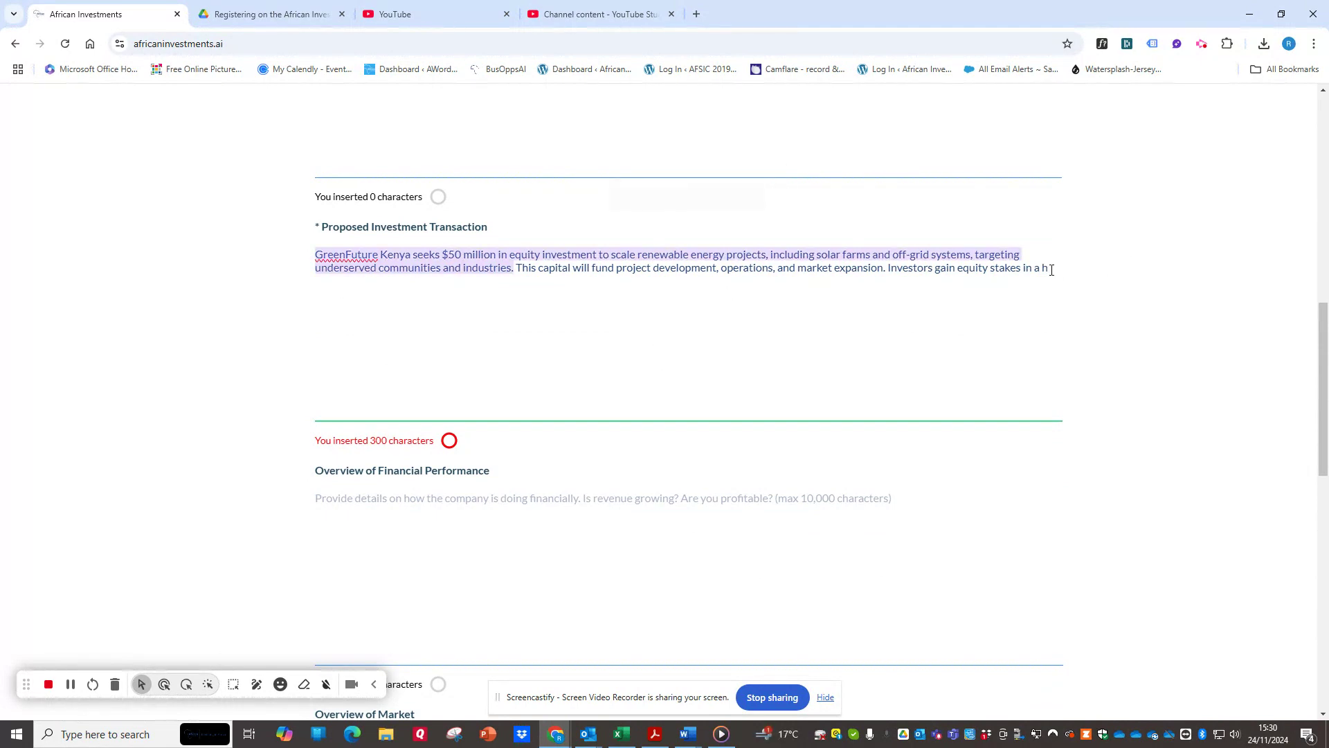
Trim the Proposed Investment Transaction text so that it ends after "solar farms and off-grid systems".
drag(1023, 268, 1107, 260)
key(BackSpace)
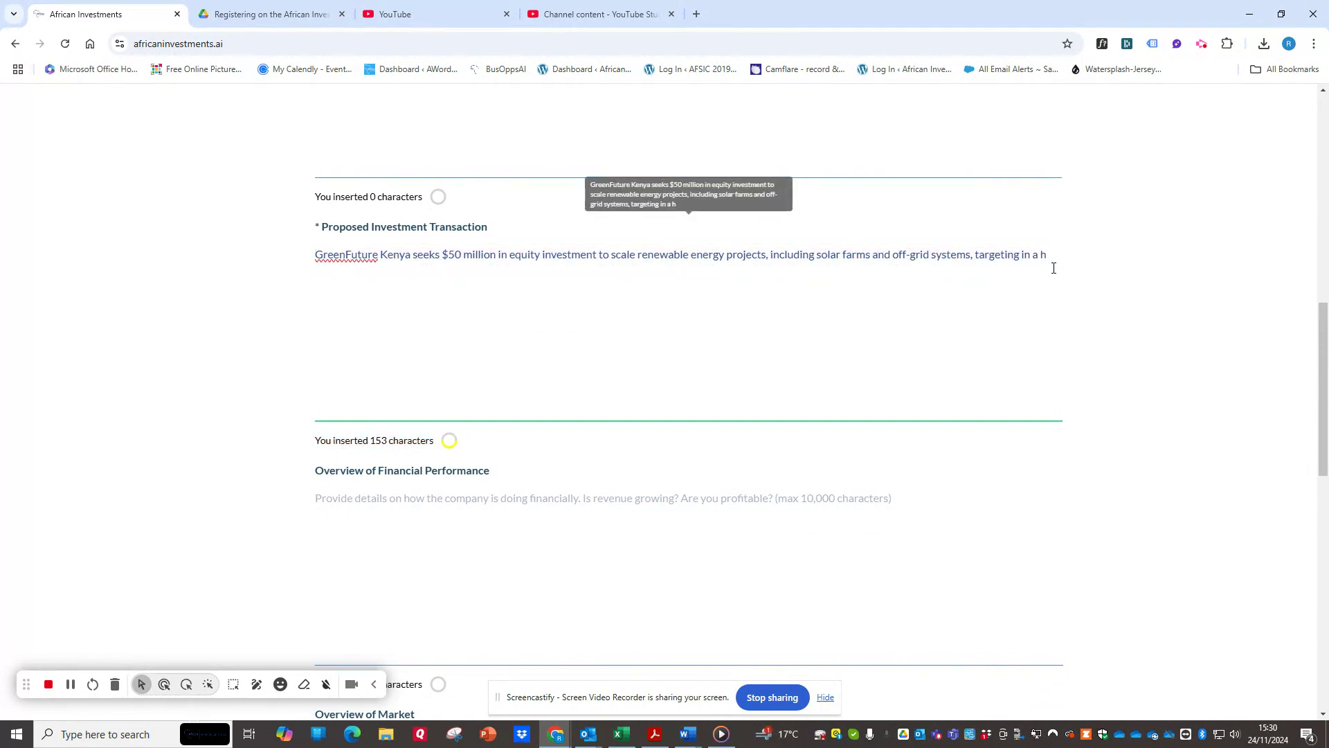
drag(1023, 255, 1098, 255)
key(BackSpace)
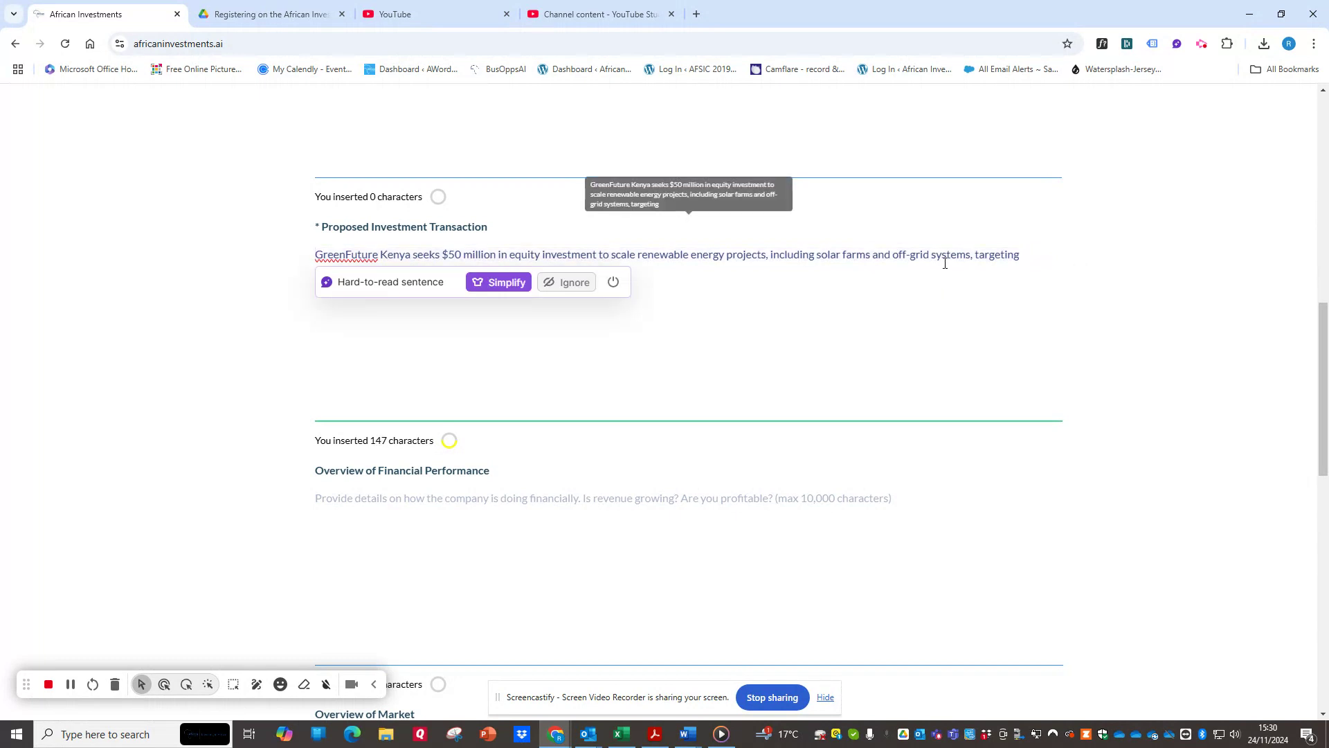
triple_click(967, 255)
drag(972, 255, 1027, 255)
key(BackSpace)
key(ctrl+a)
Leave the financial performance and market overviews blank and continue to the Additional Contacts stage.
scroll(239, 387, down, 4)
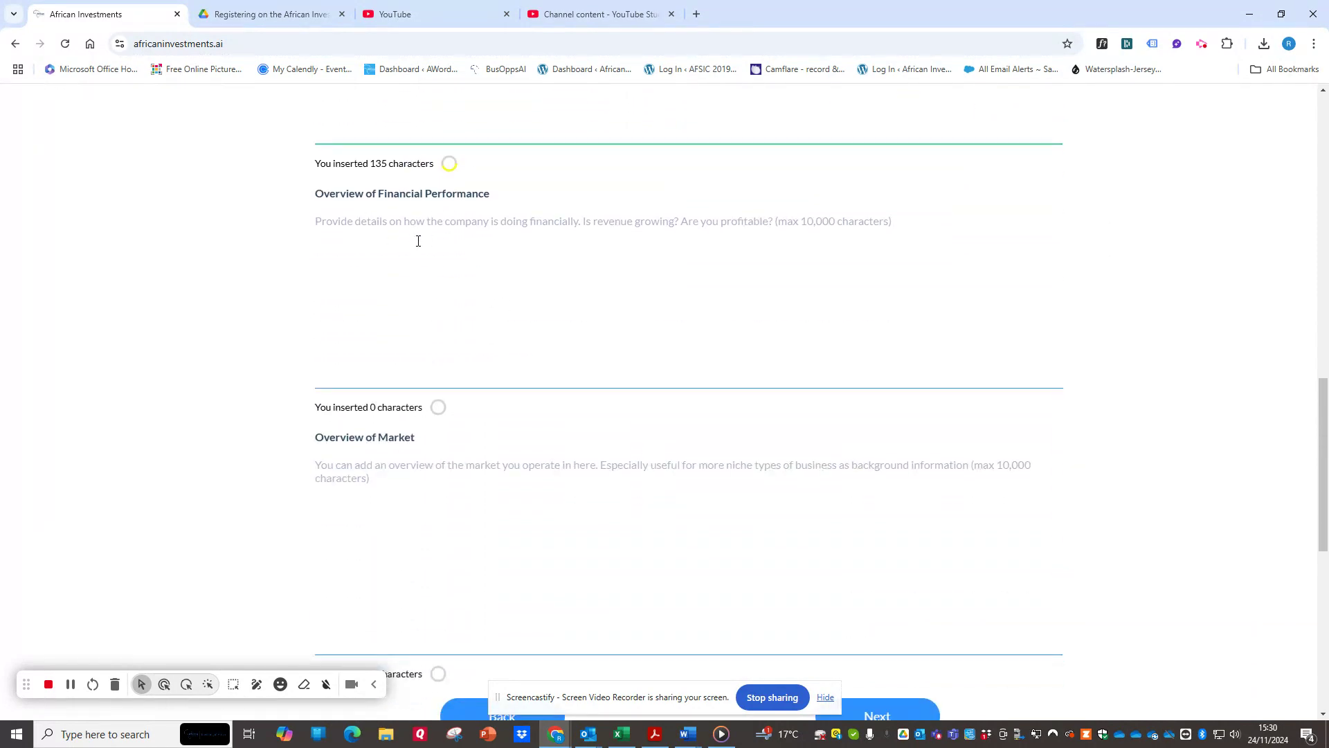
scroll(423, 453, down, 3)
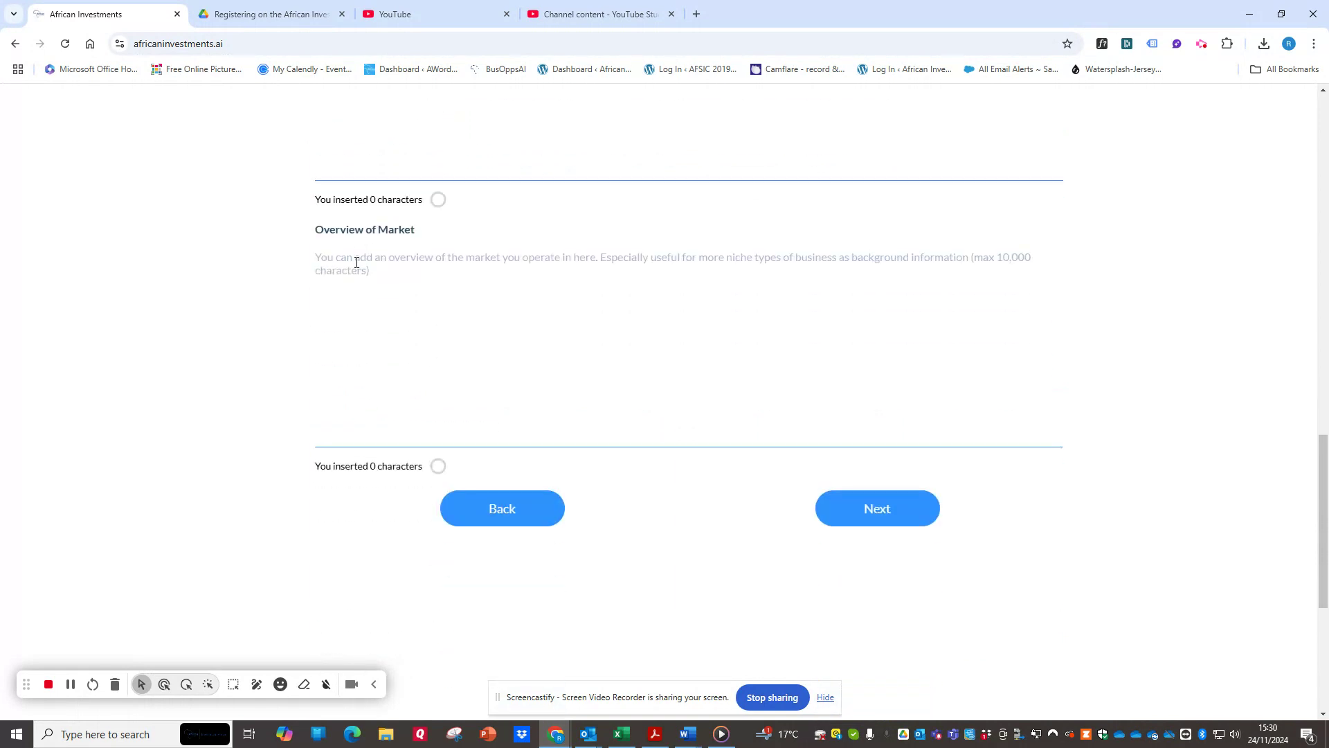
click(902, 523)
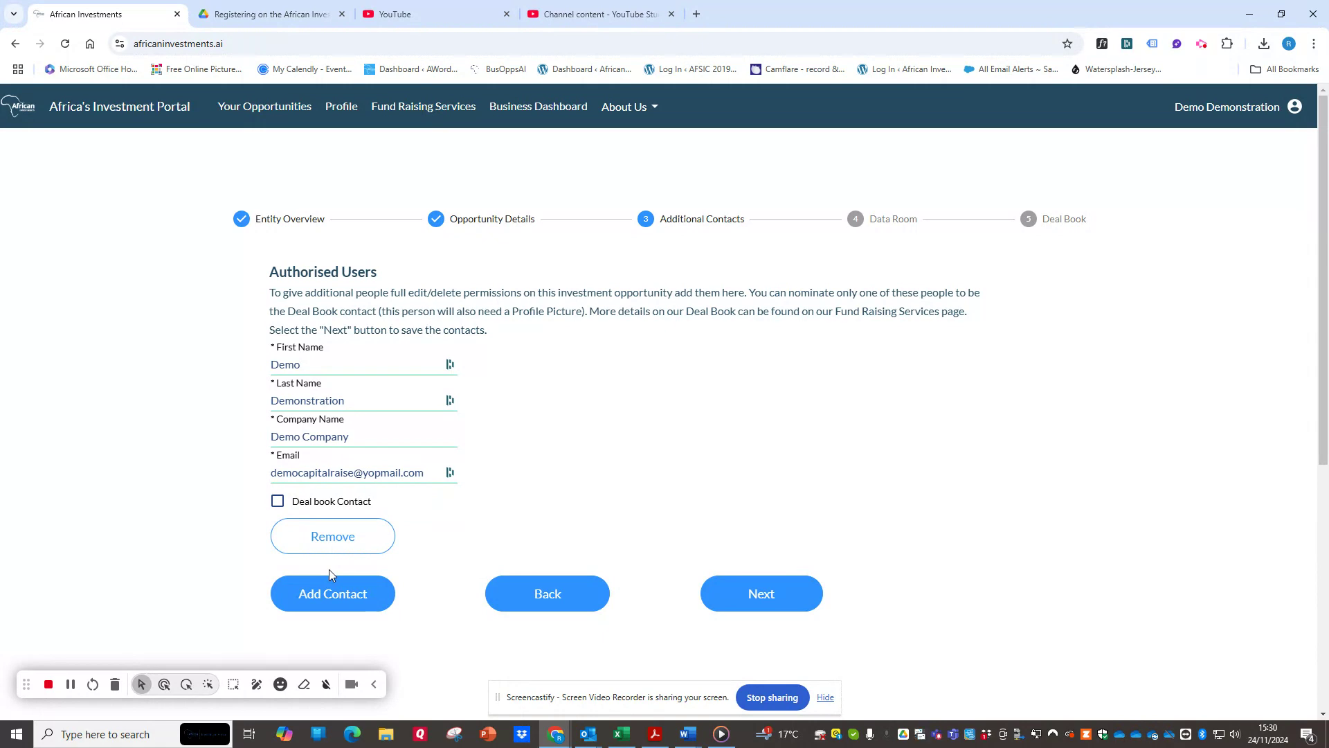
Add a second, blank contact entry to the opportunity's authorised users.
click(312, 606)
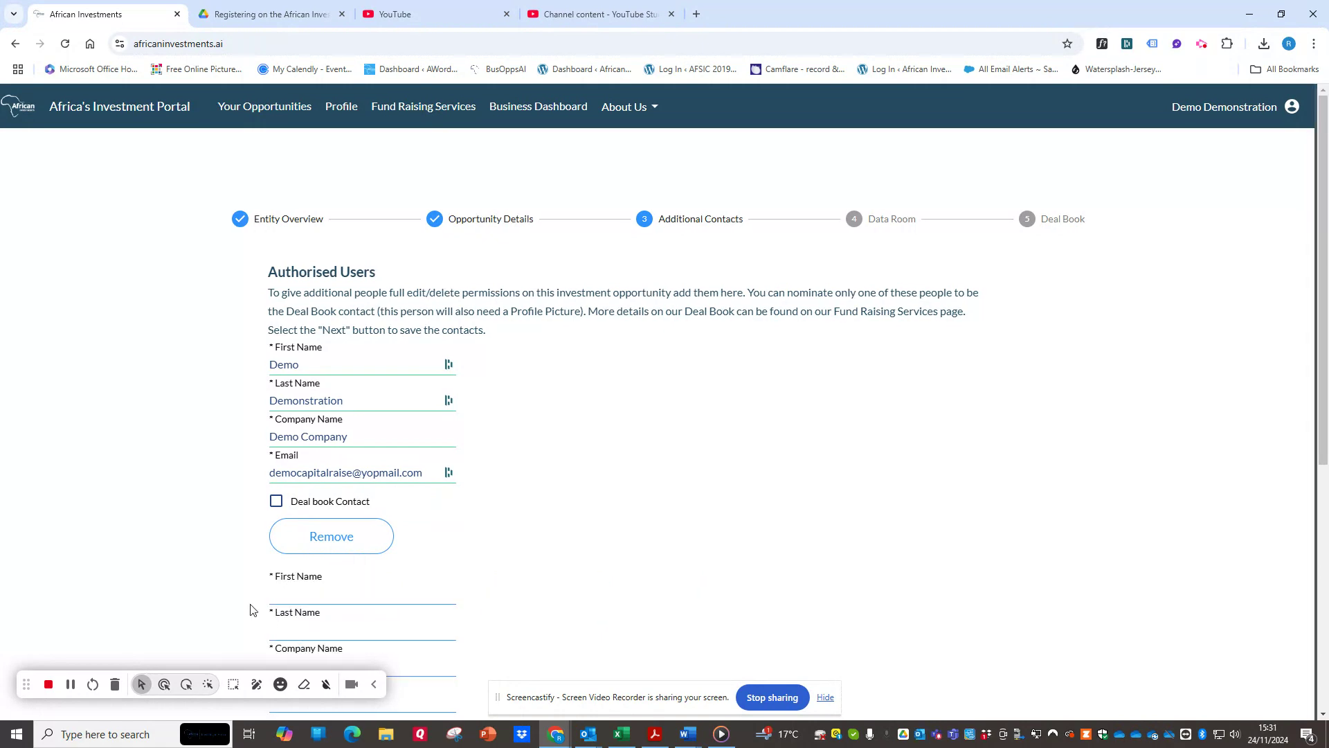
scroll(267, 484, down, 3)
scroll(322, 453, up, 3)
scroll(232, 491, down, 3)
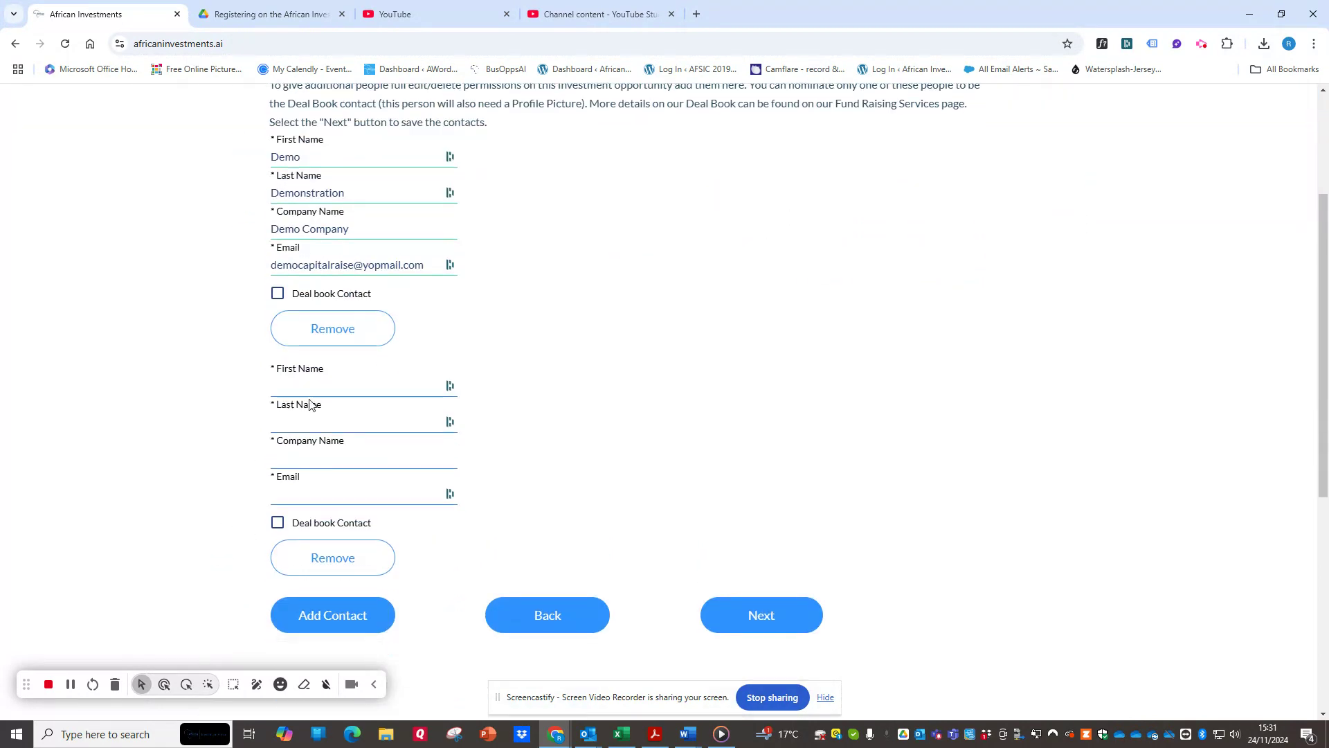
Fill in the second contact's first and last name and set the company name to Demo Company.
click(320, 380)
text(demo)
key(Tab)
text(perso)
click(315, 463)
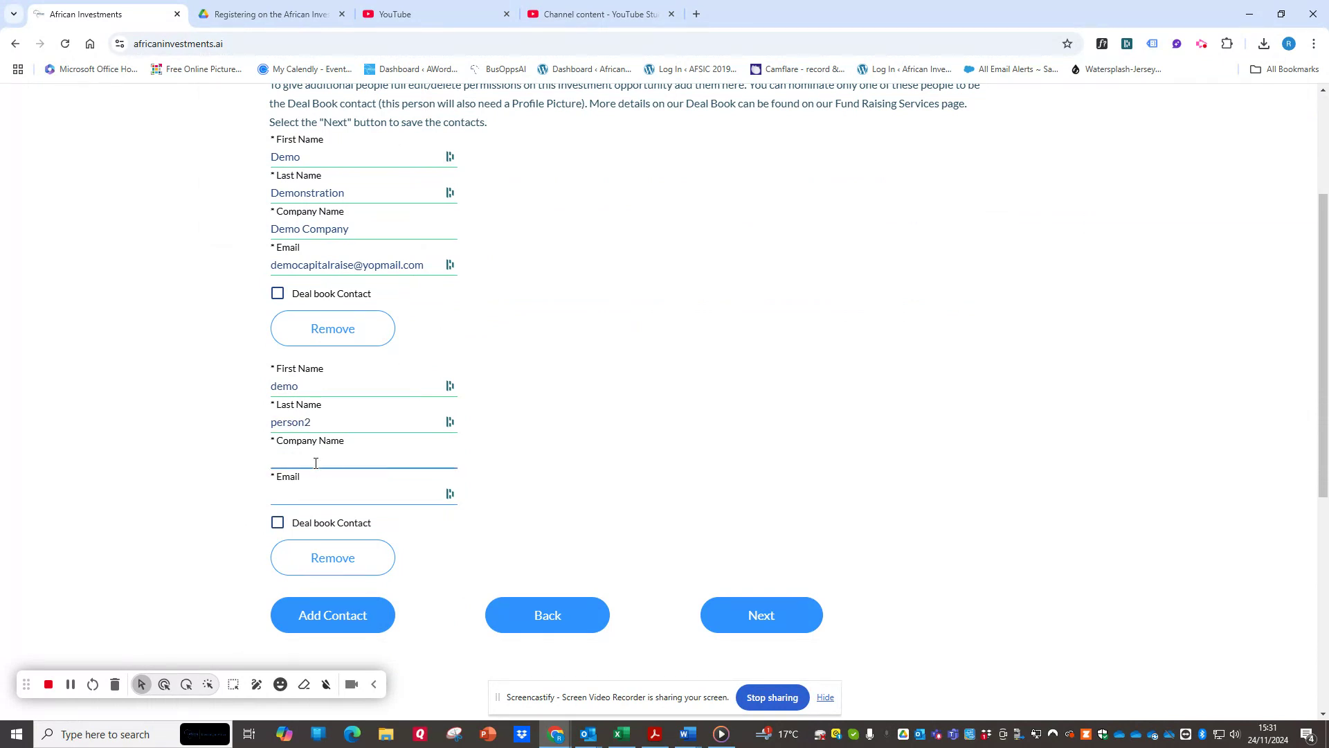
text(Demo V)
text(ompany)
Fill in the second contact's email using a variant of the first contact's address, and save the contacts to continue to the Data Room stage.
drag(424, 264, 281, 264)
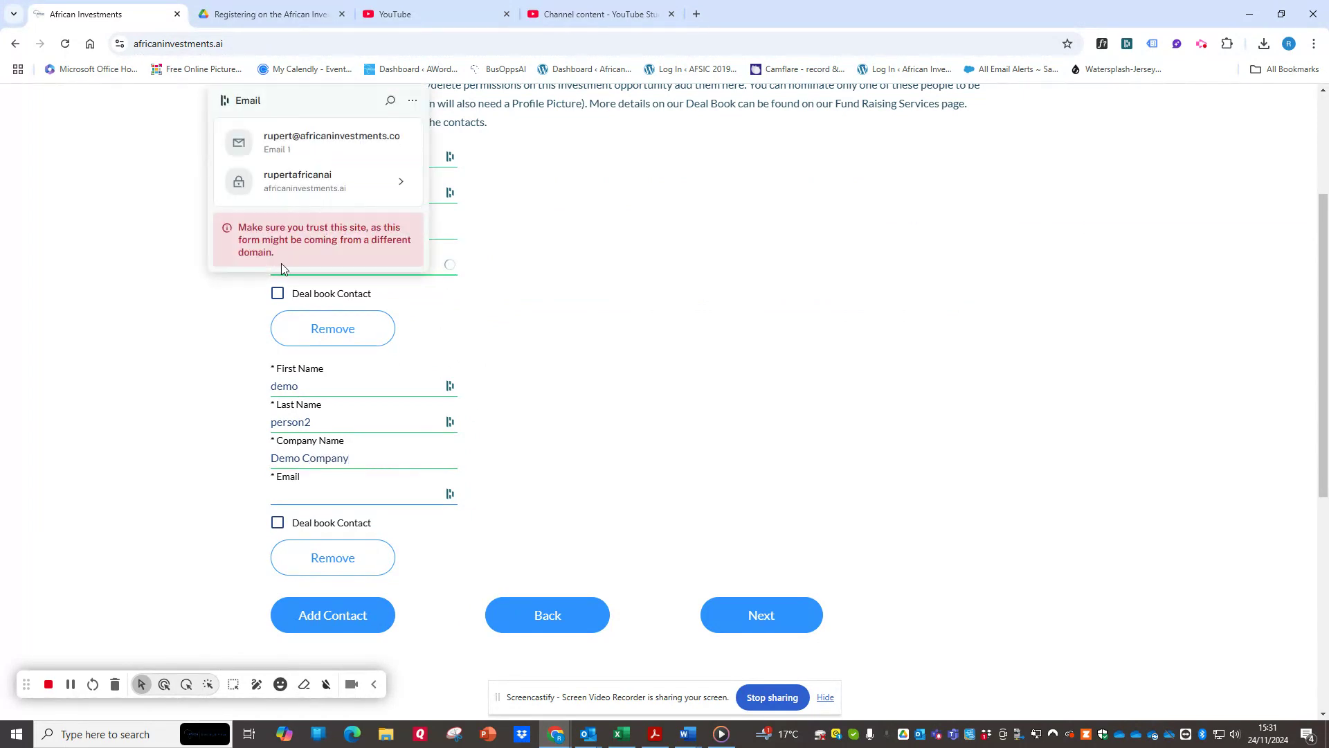
right_click(431, 267)
click(454, 337)
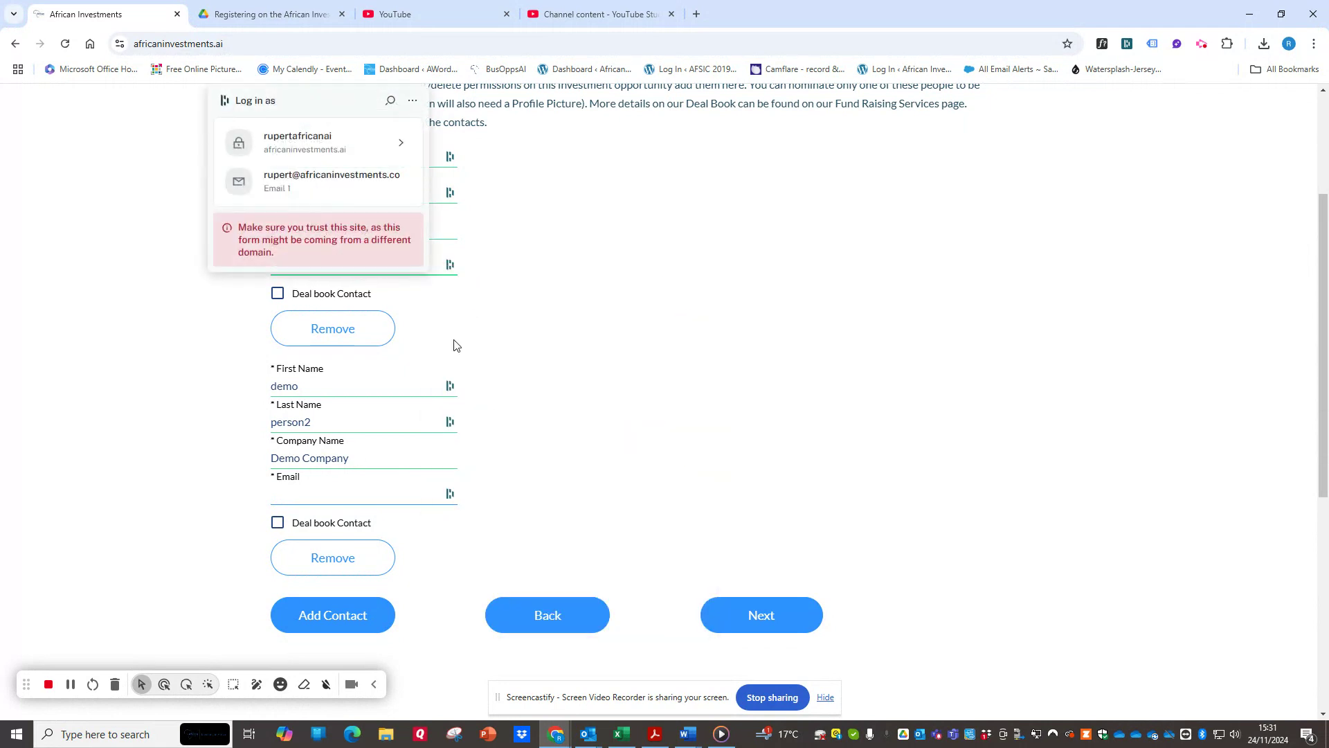
click(323, 500)
key(ctrl+v)
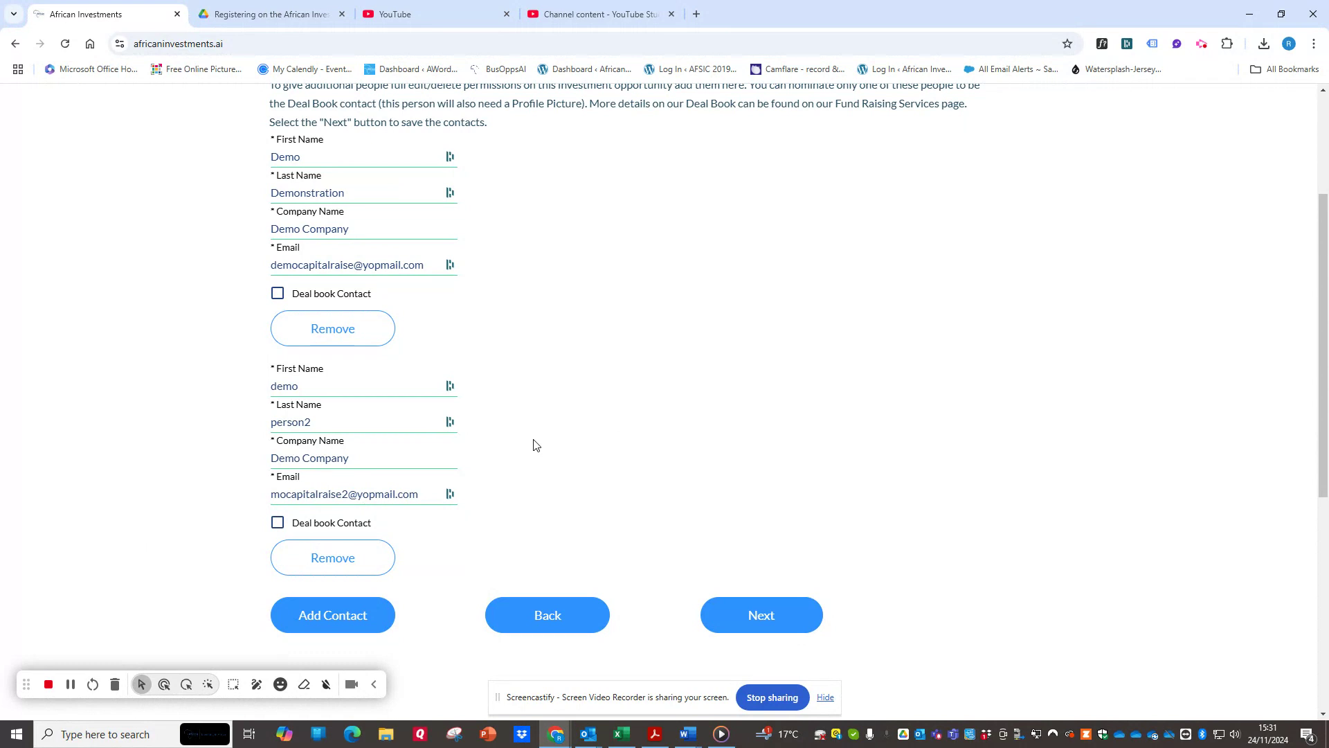
click(759, 616)
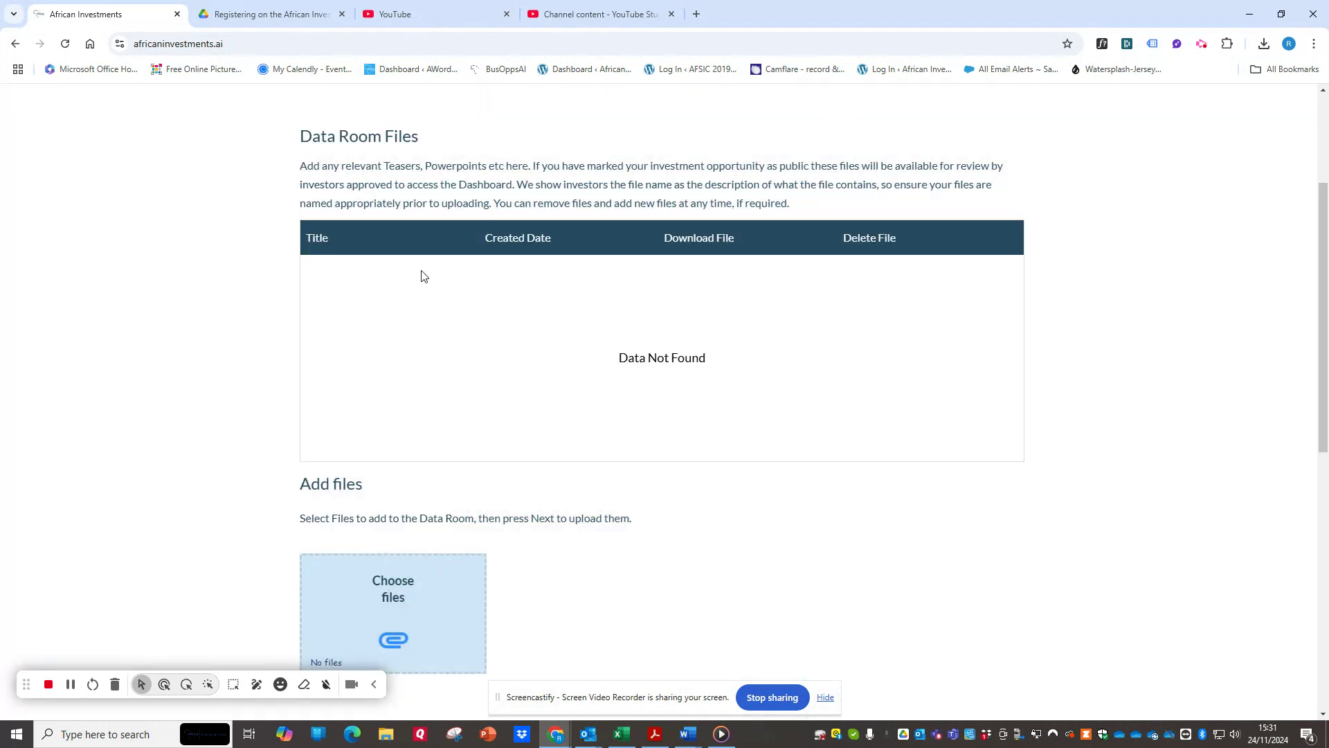
Review the Data Room upload area and continue to the Deal Book stage without adding any files.
scroll(360, 595, down, 2)
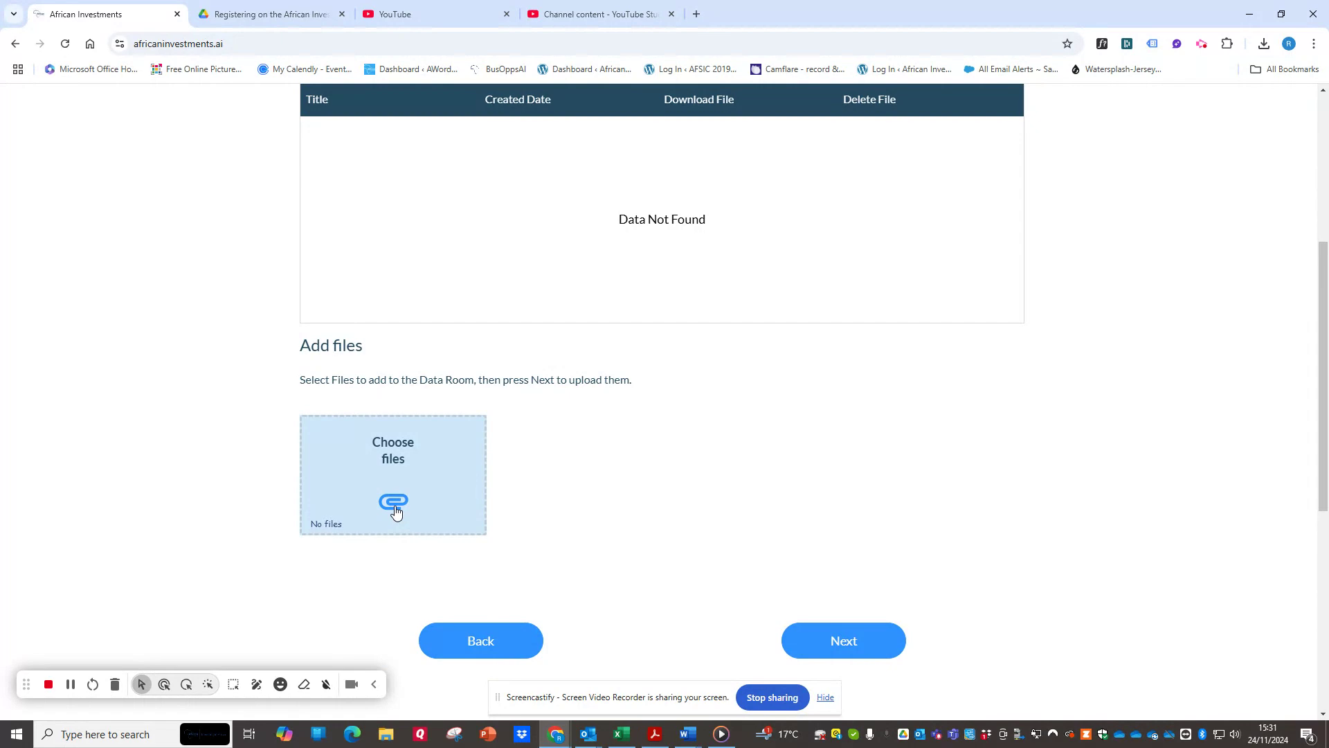
scroll(616, 318, up, 4)
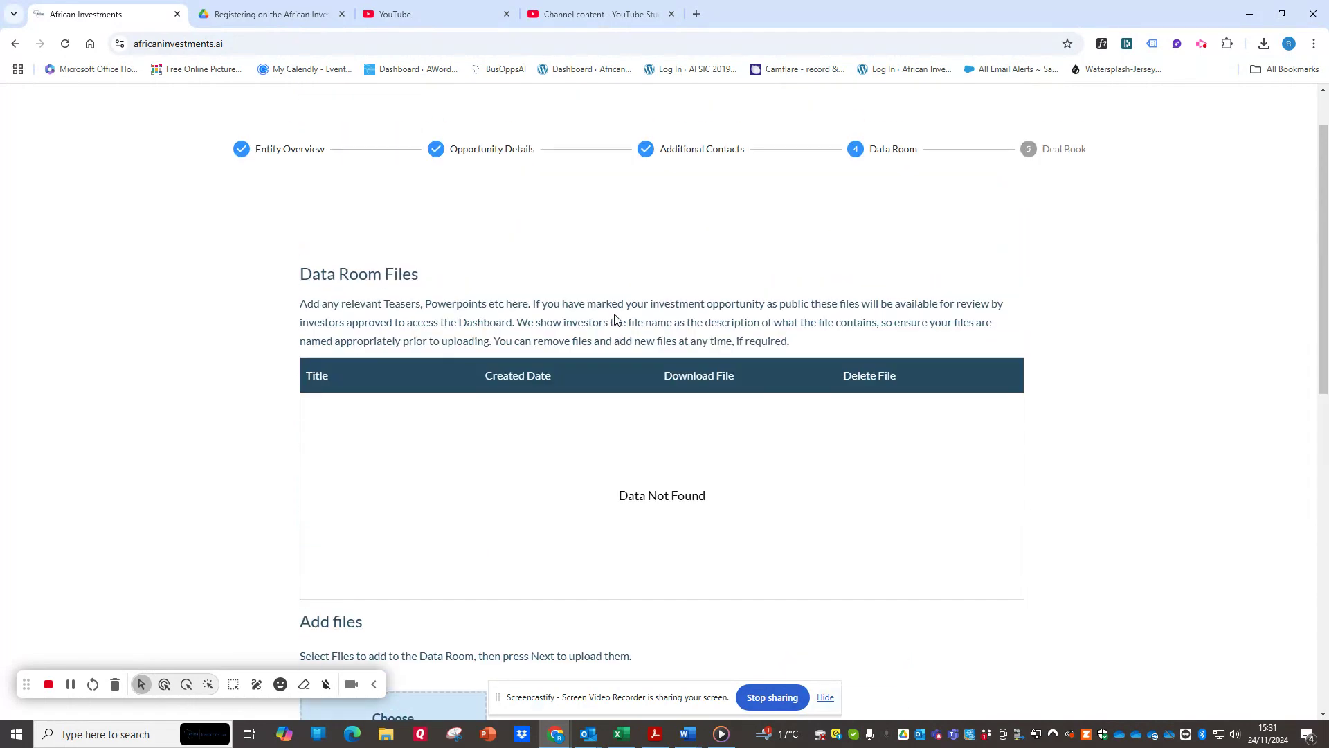
scroll(475, 324, down, 2)
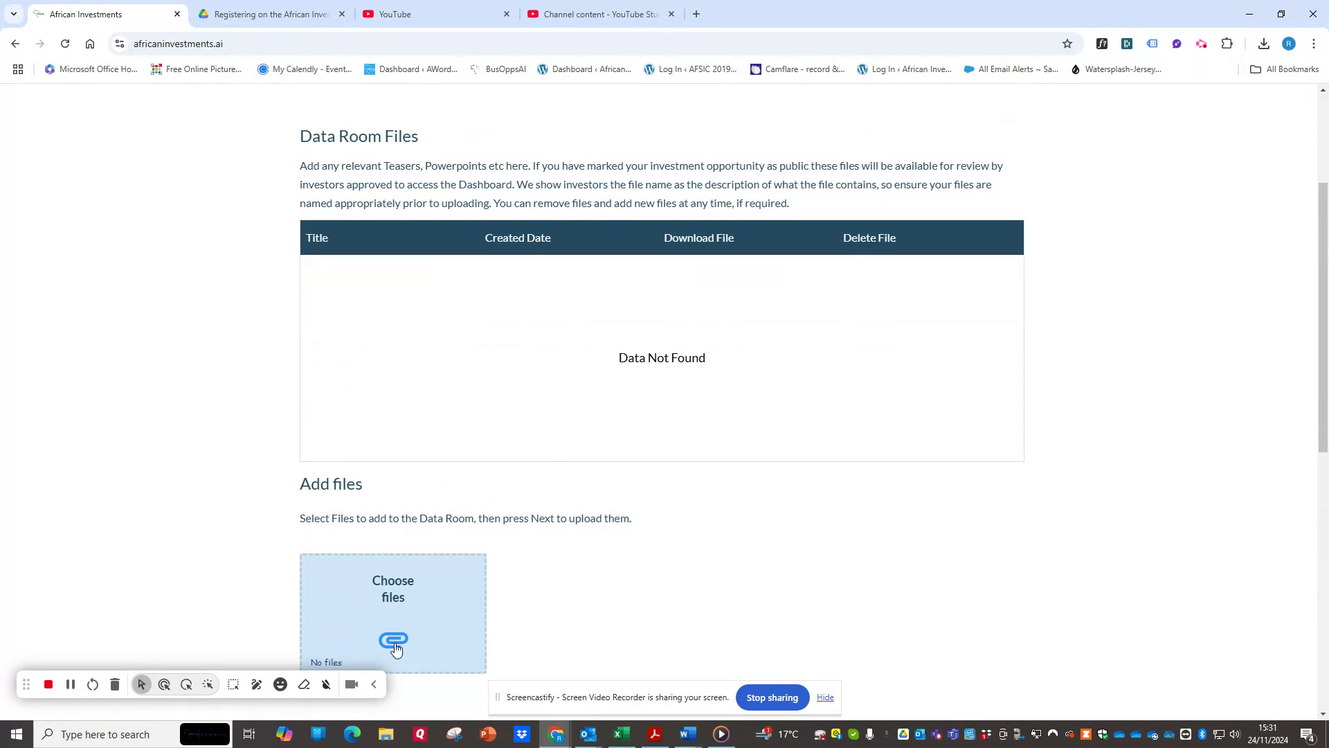
scroll(522, 593, down, 5)
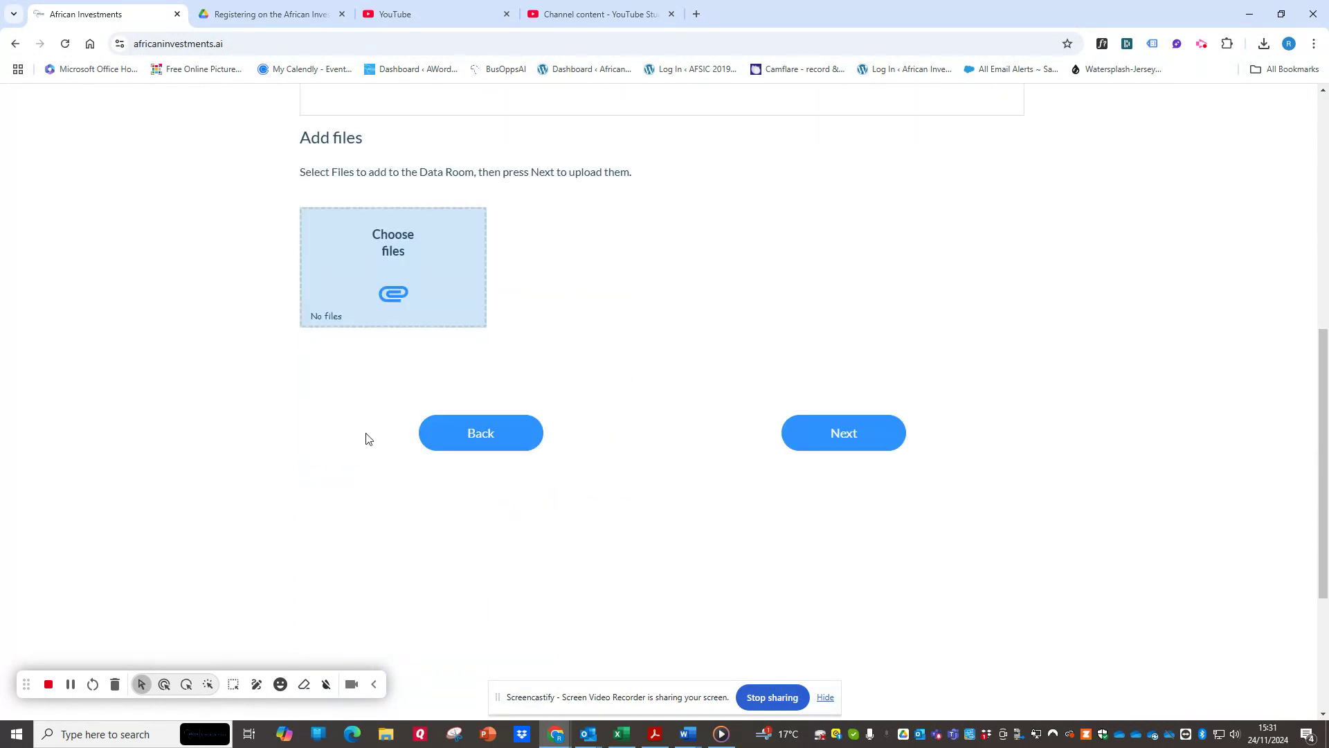
click(840, 448)
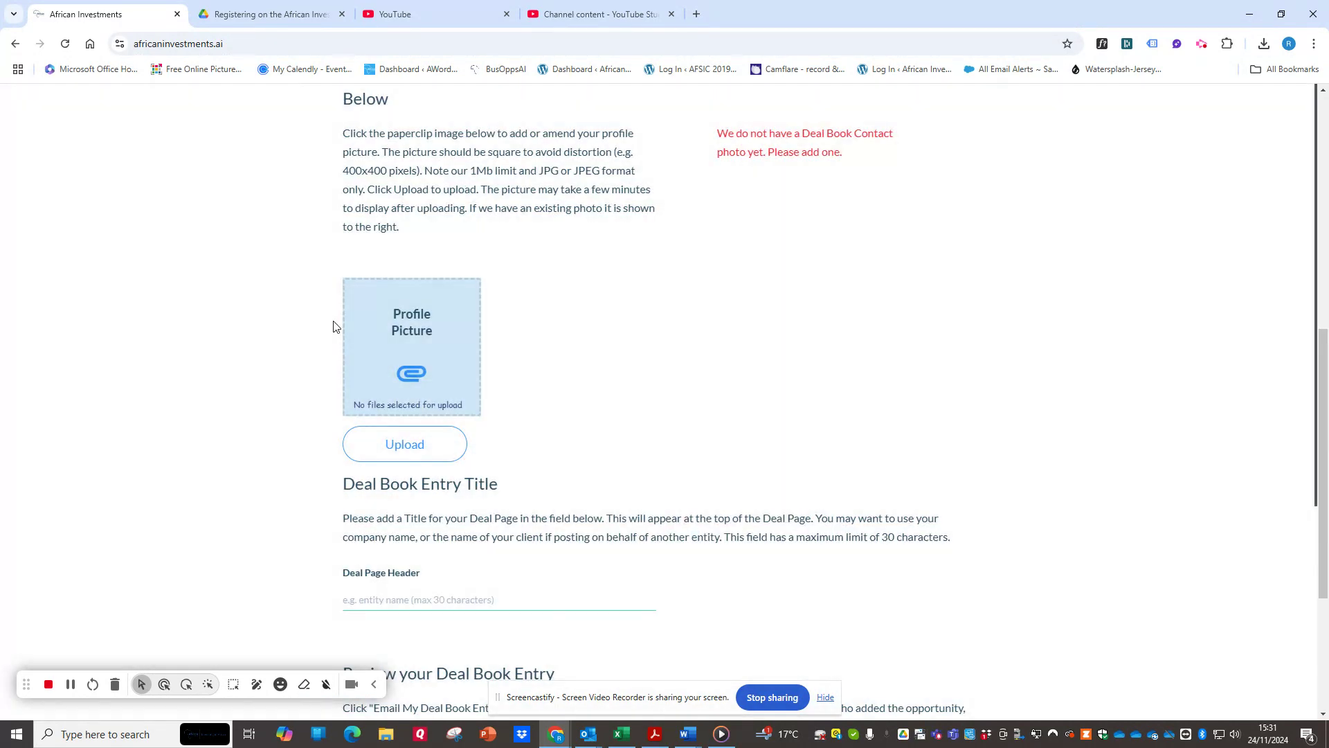
Review the Deal Book sections and finish the opportunity, leaving the contact photo, deal page header and publication approval unset.
scroll(554, 346, up, 8)
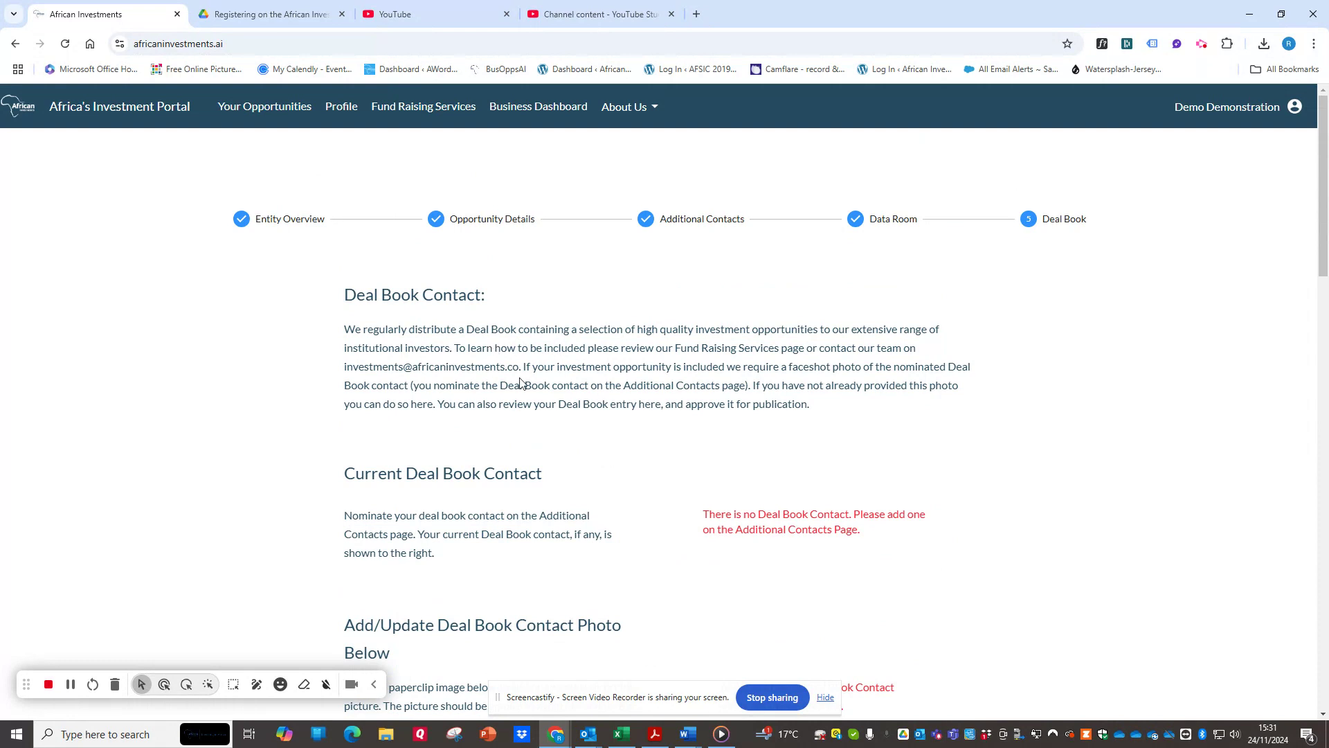
scroll(521, 383, down, 7)
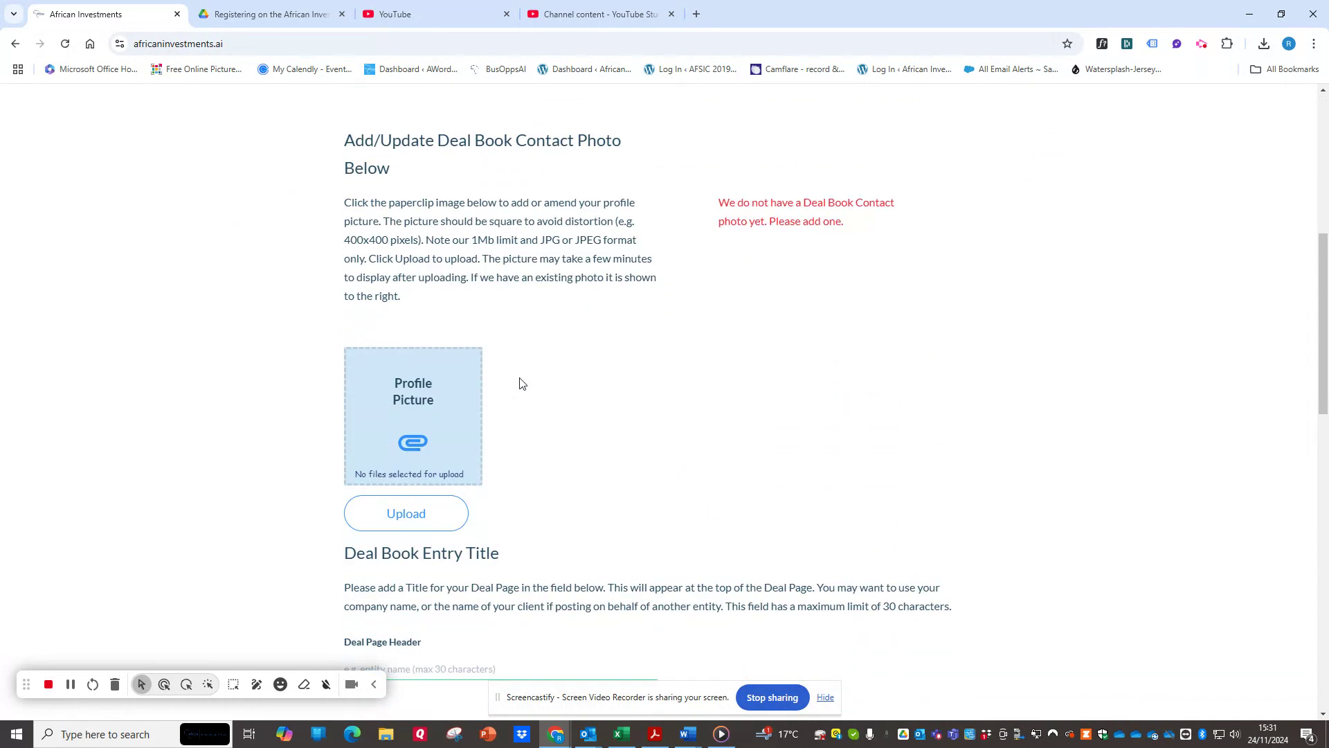
scroll(521, 382, down, 7)
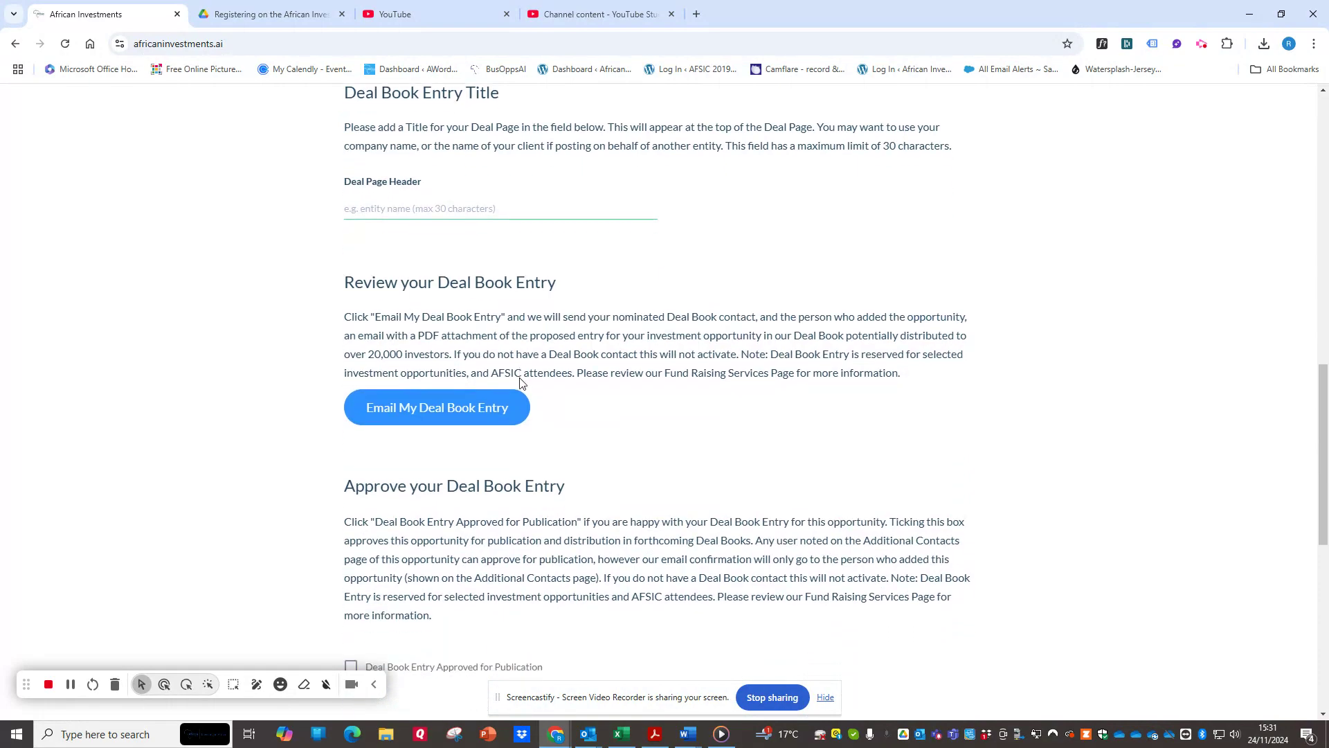
scroll(522, 380, down, 4)
scroll(543, 374, up, 18)
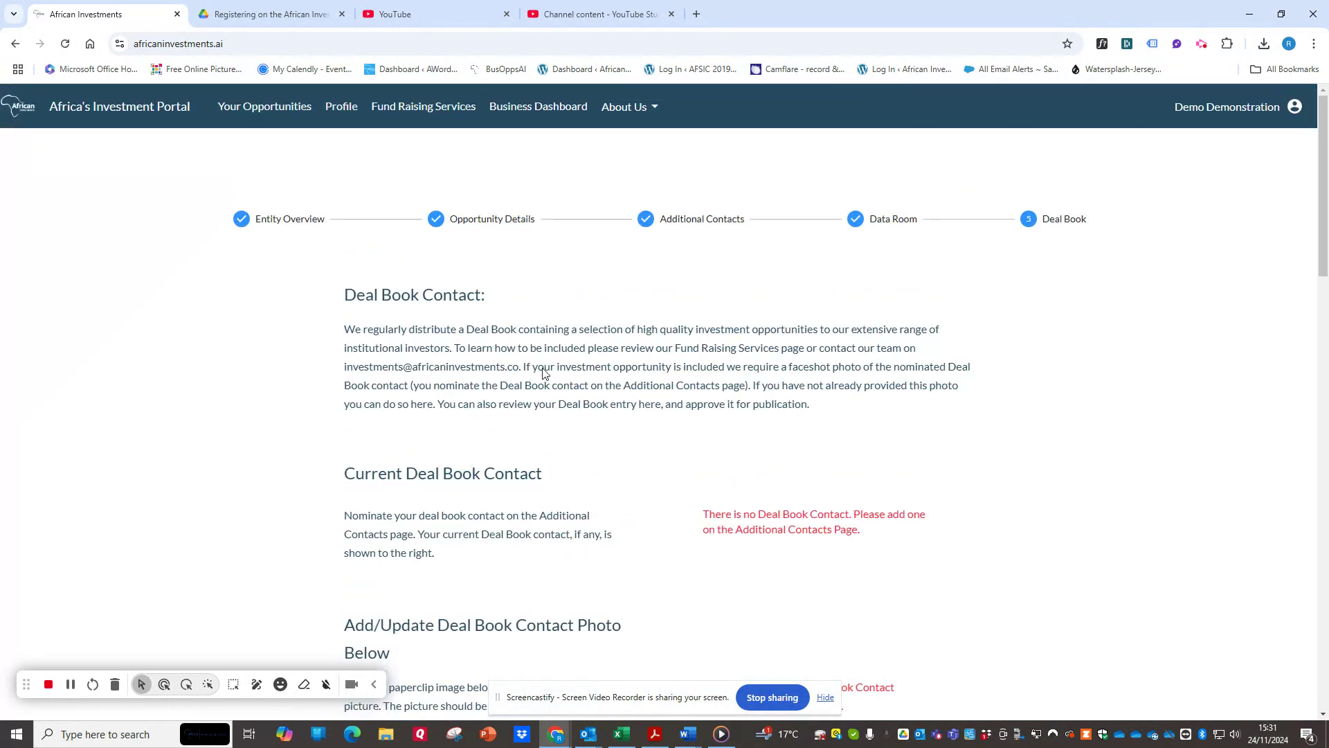
scroll(544, 373, down, 17)
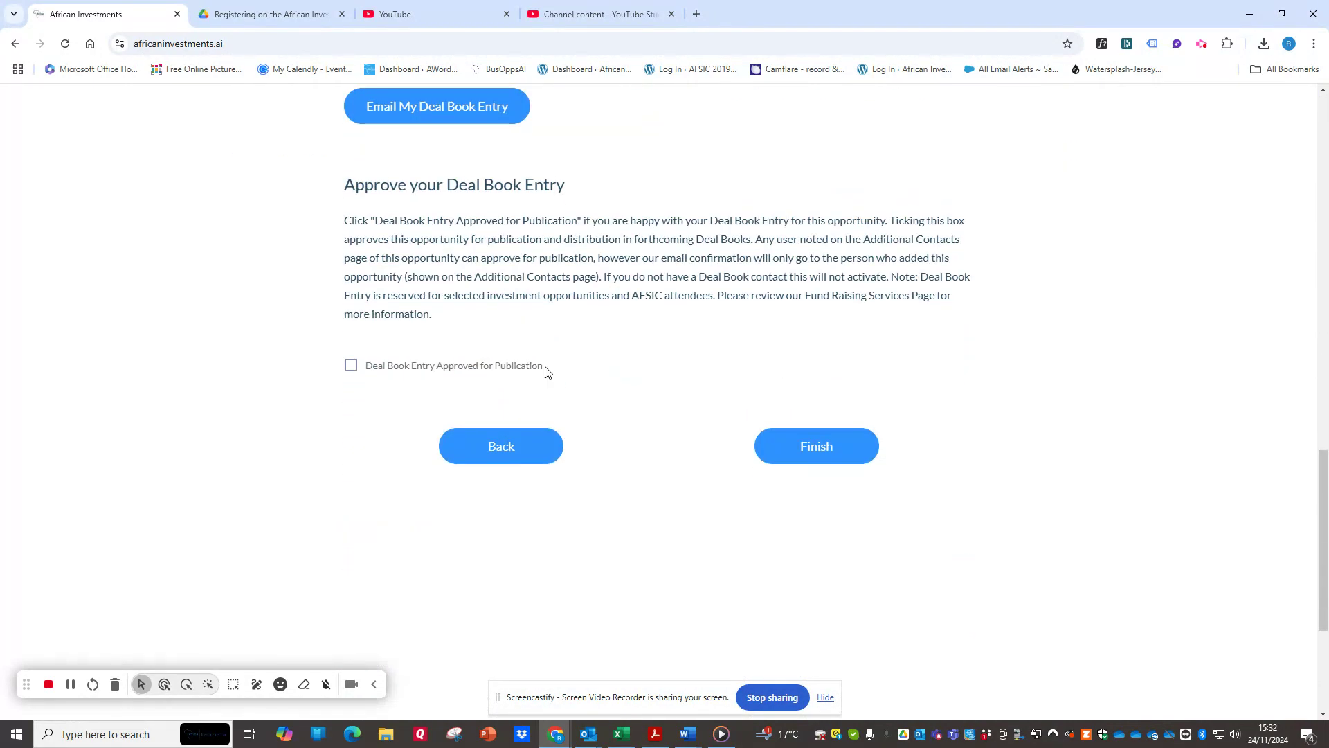
click(822, 448)
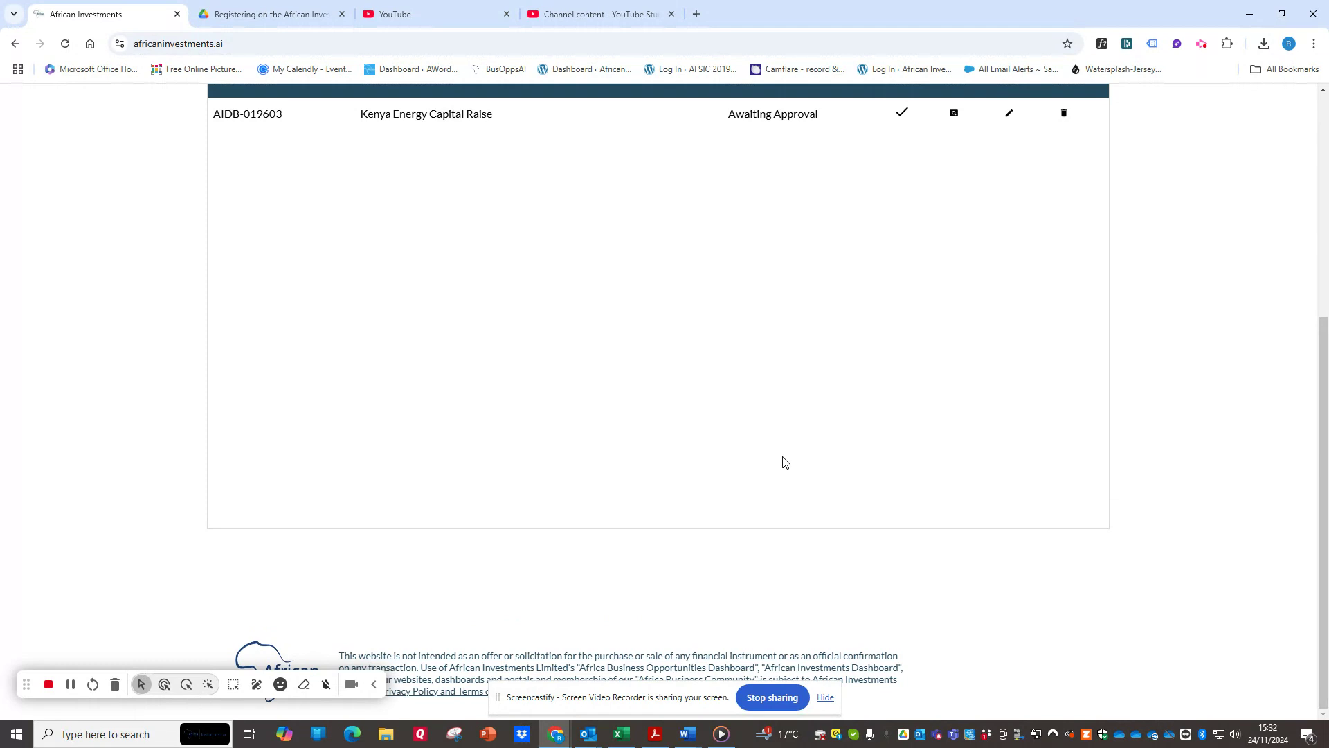
Open the investor view of the Kenya Energy Capital Raise opportunity and read through its Investment Summary.
scroll(740, 346, up, 5)
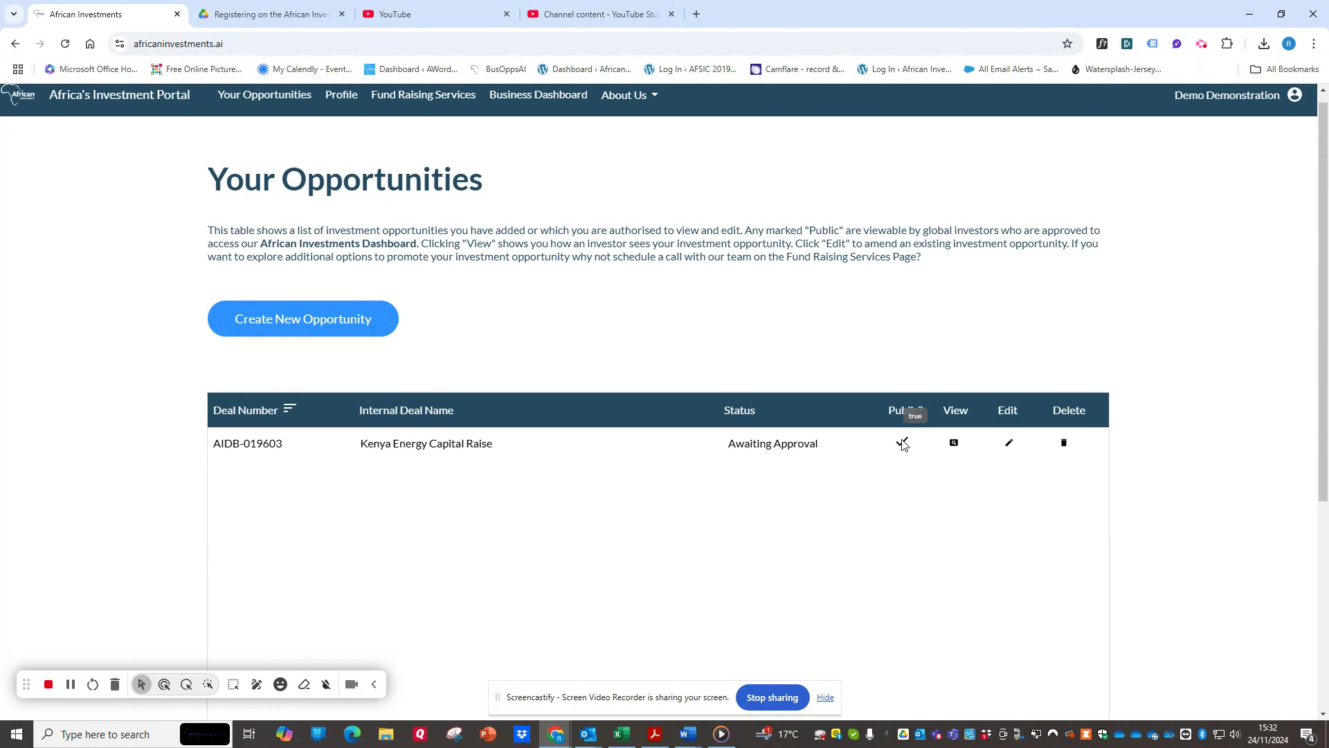
click(953, 443)
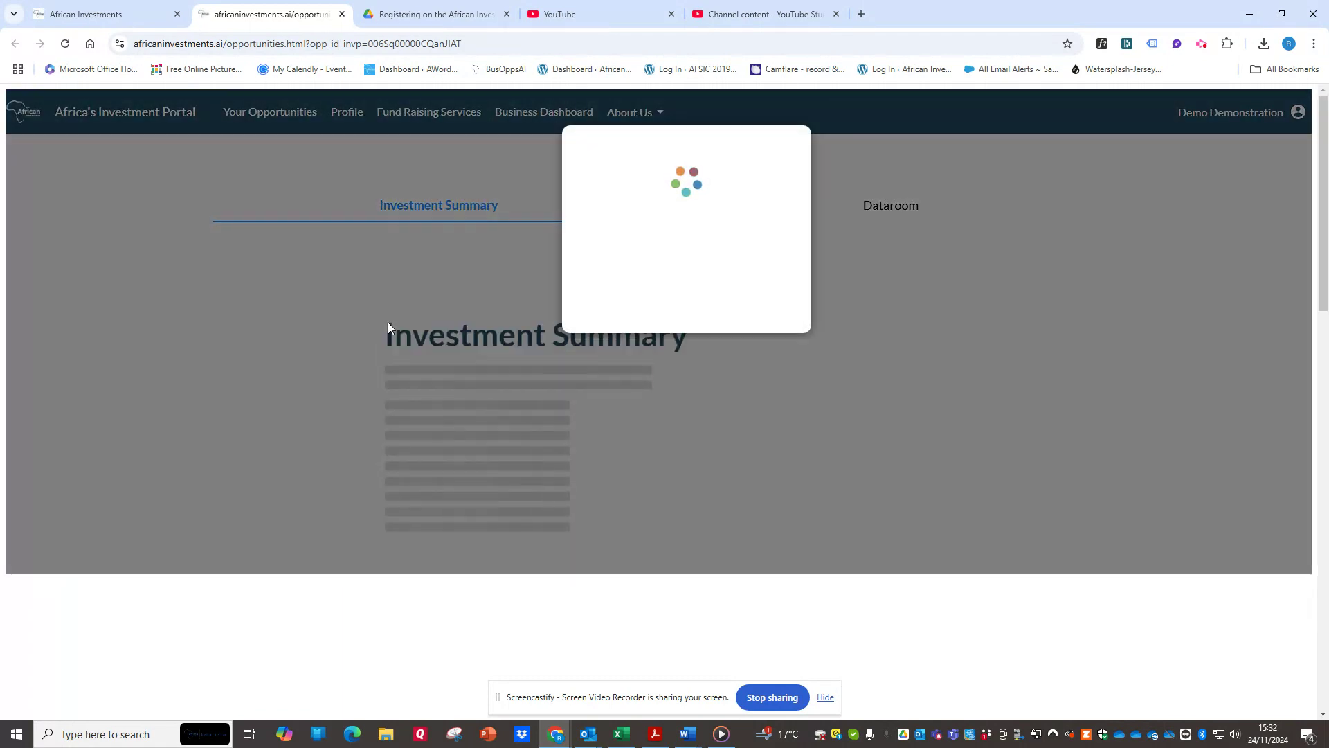
scroll(388, 325, down, 2)
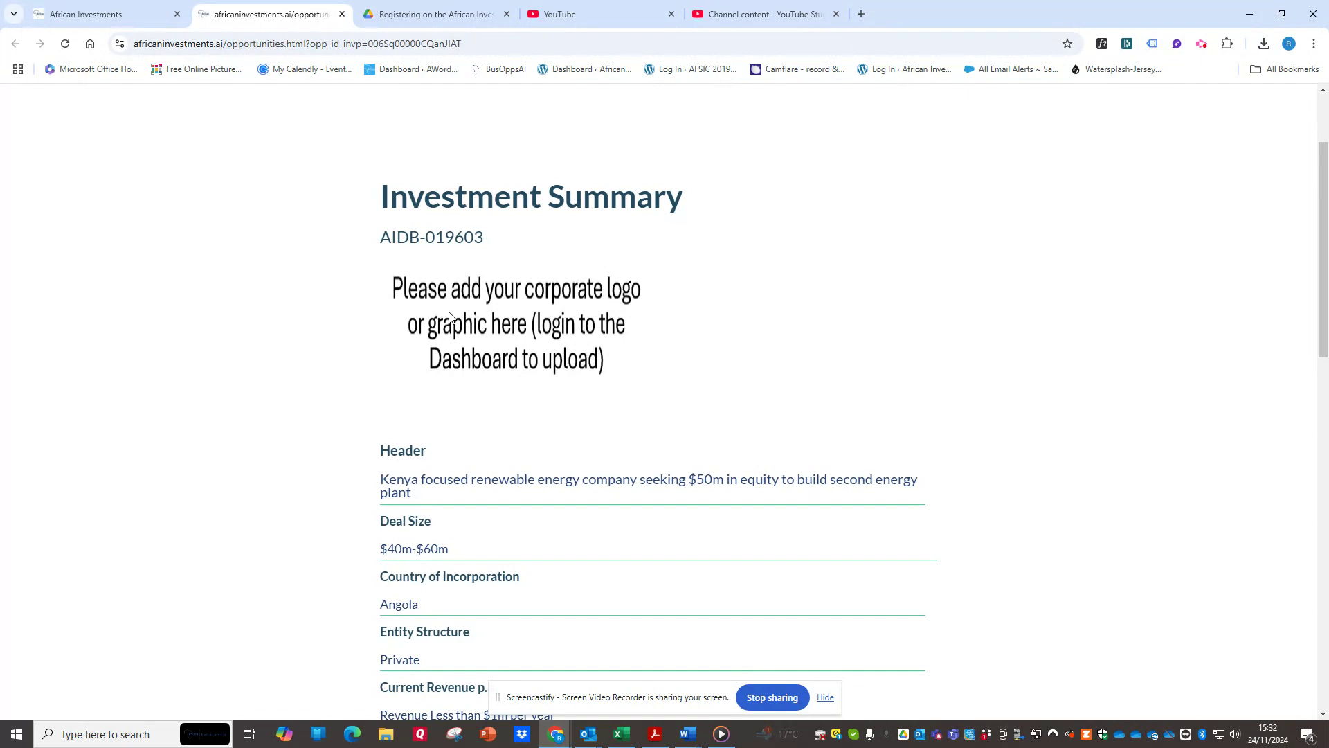
scroll(914, 246, down, 7)
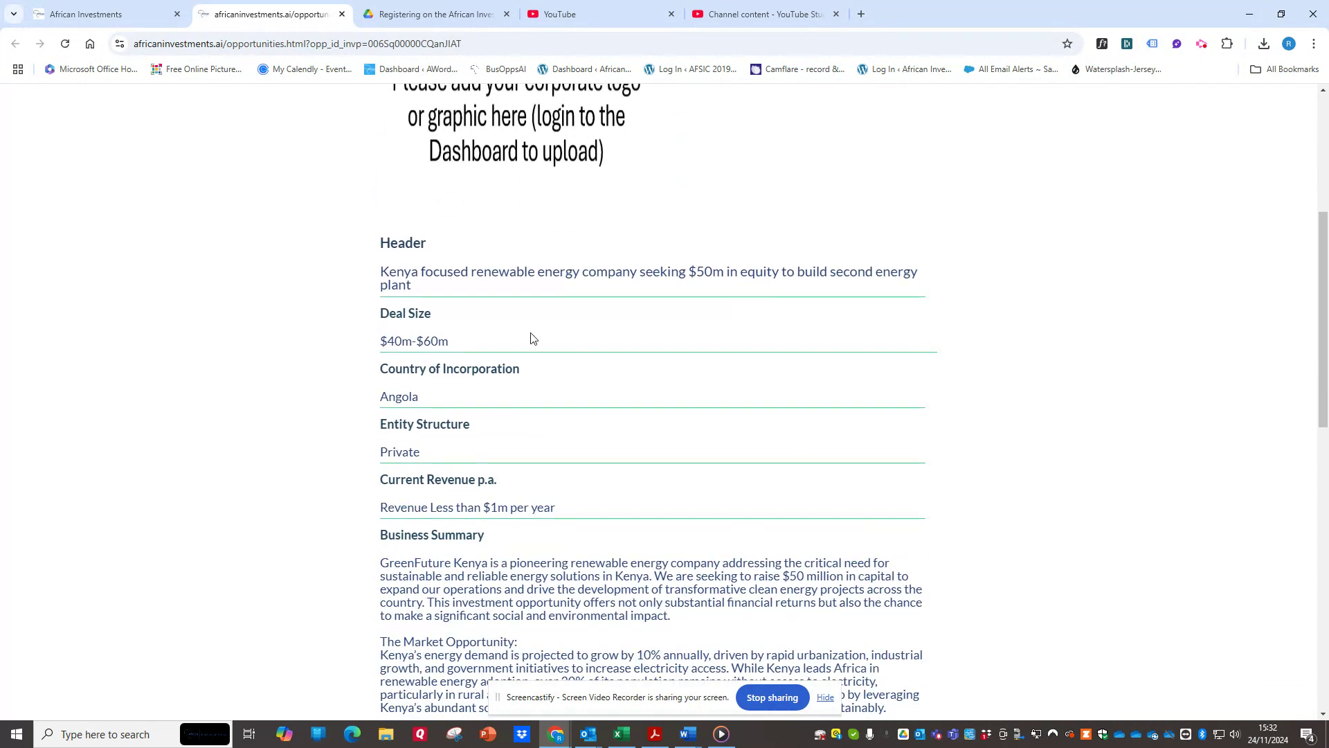
scroll(543, 390, down, 8)
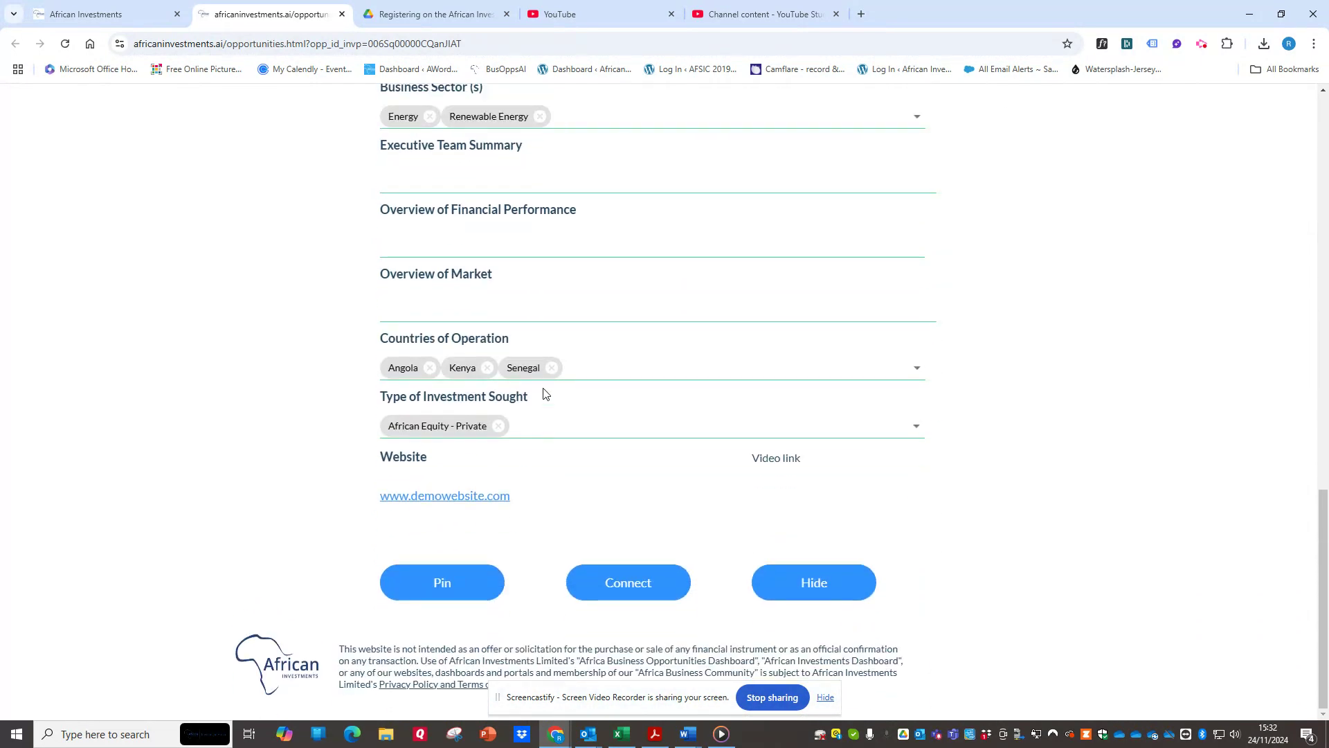
scroll(704, 353, up, 15)
scroll(704, 352, down, 7)
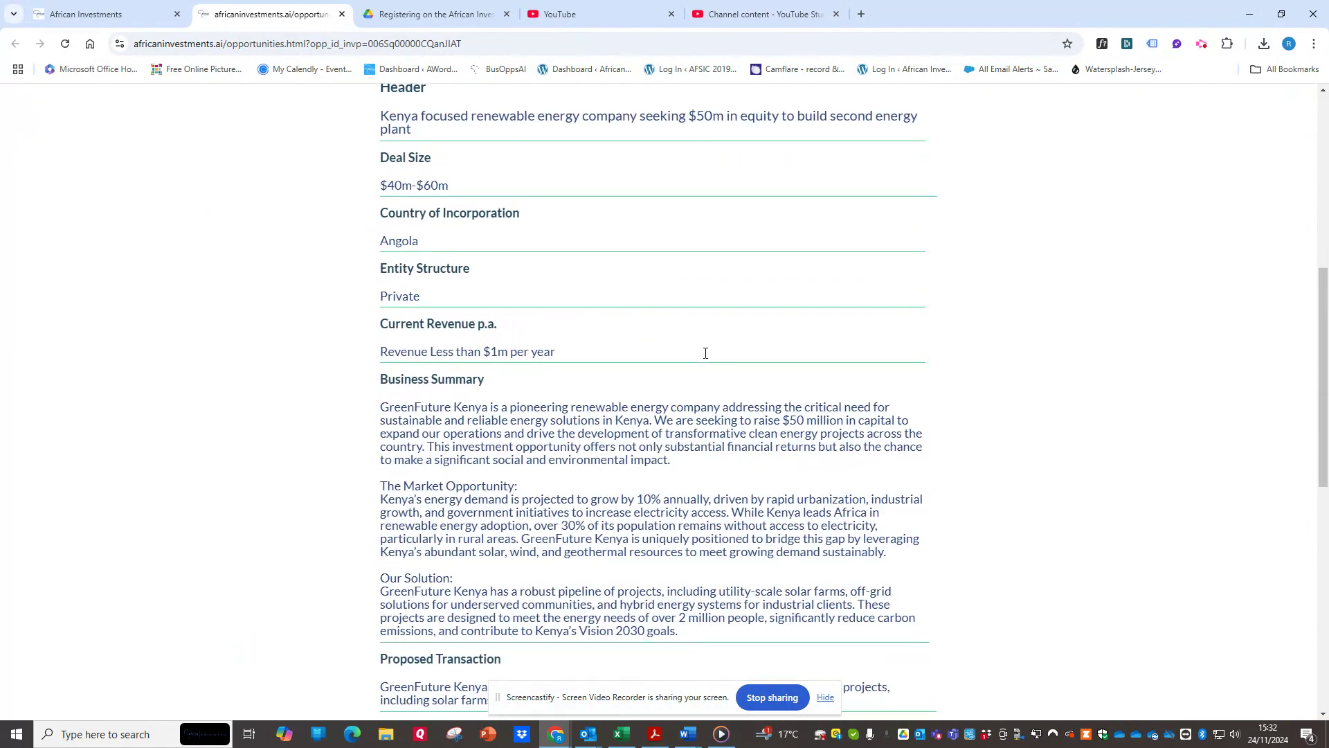
scroll(705, 356, up, 5)
scroll(706, 357, up, 1)
Check the opportunity's Dataroom, and return to the Investment Summary to examine its details and the investor action options.
click(875, 136)
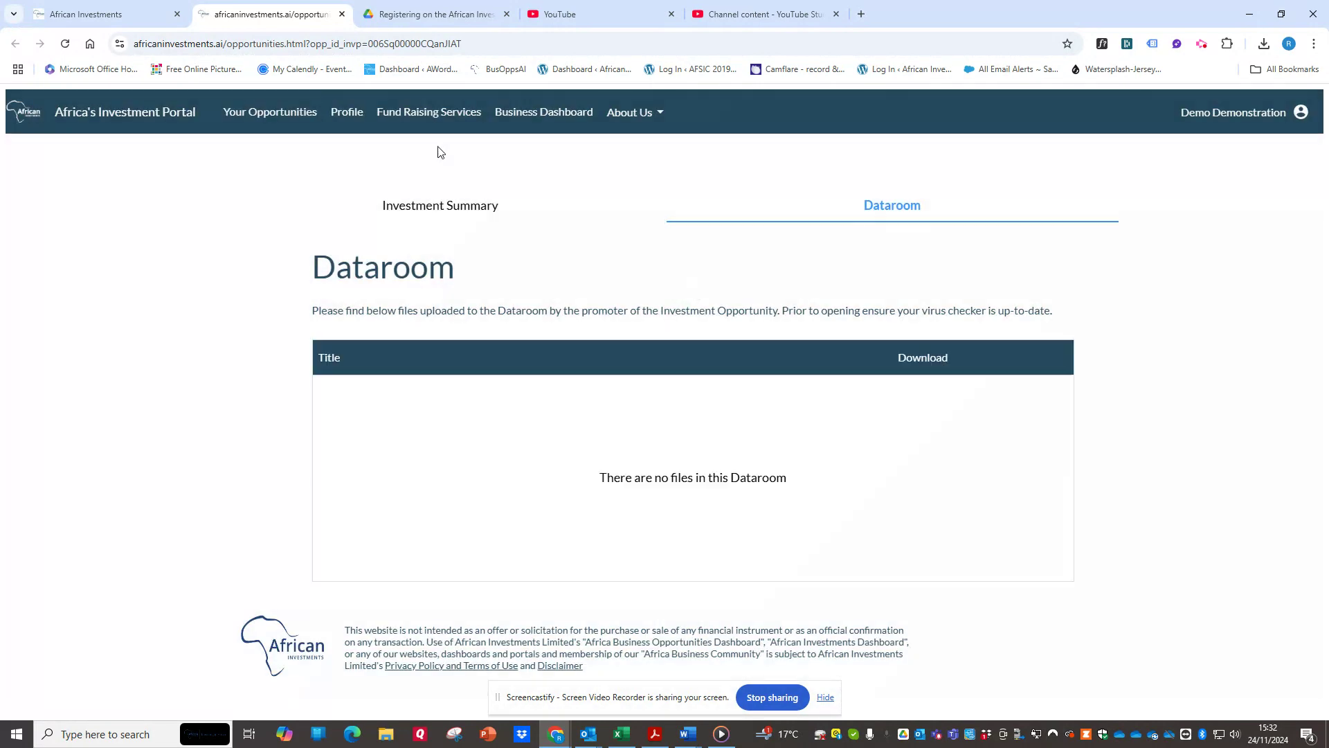
click(428, 207)
scroll(539, 368, down, 4)
scroll(543, 374, up, 4)
scroll(623, 443, down, 12)
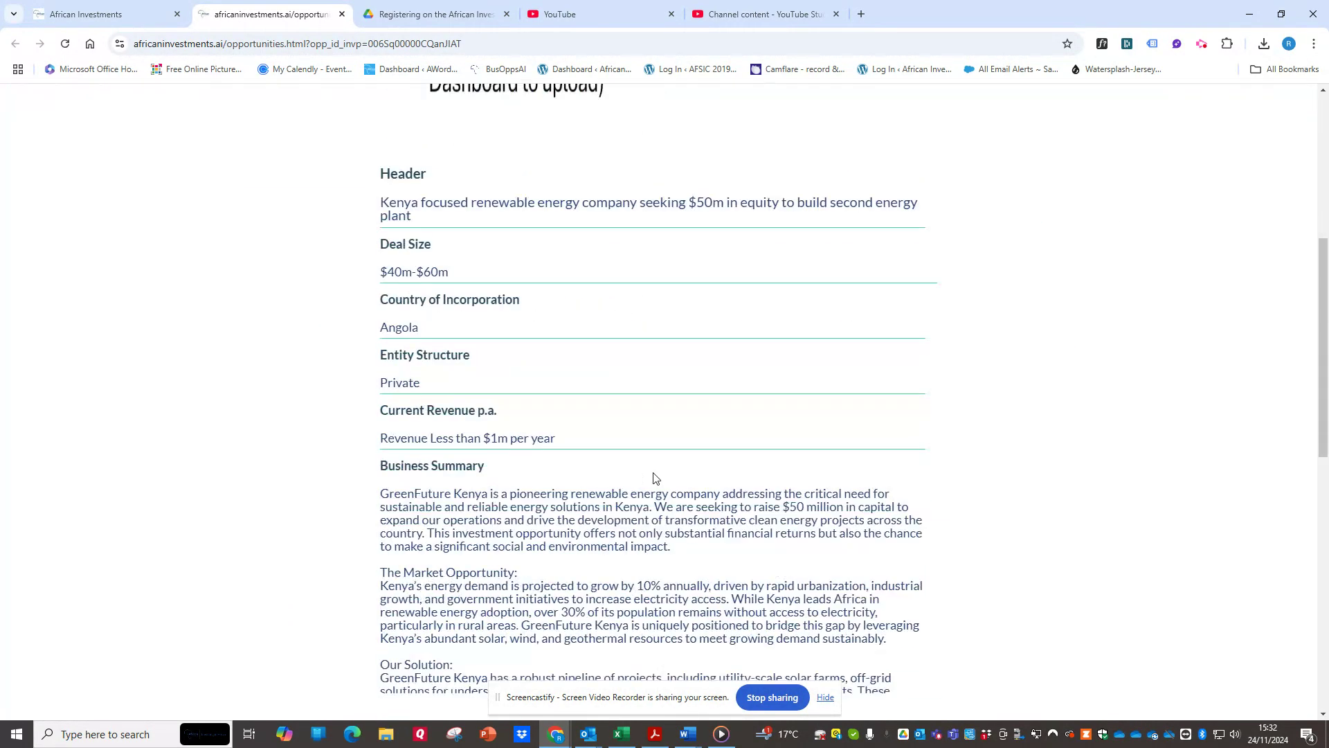
scroll(602, 462, down, 3)
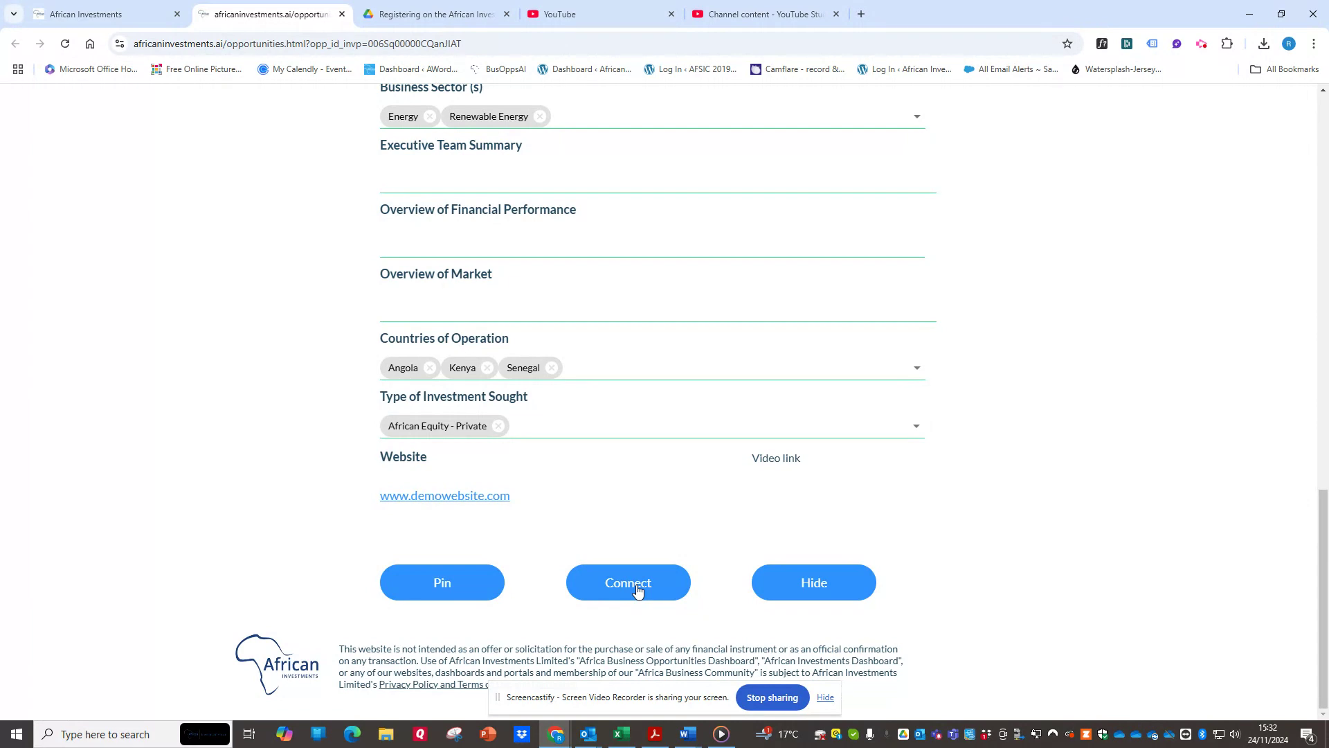
scroll(552, 576, up, 20)
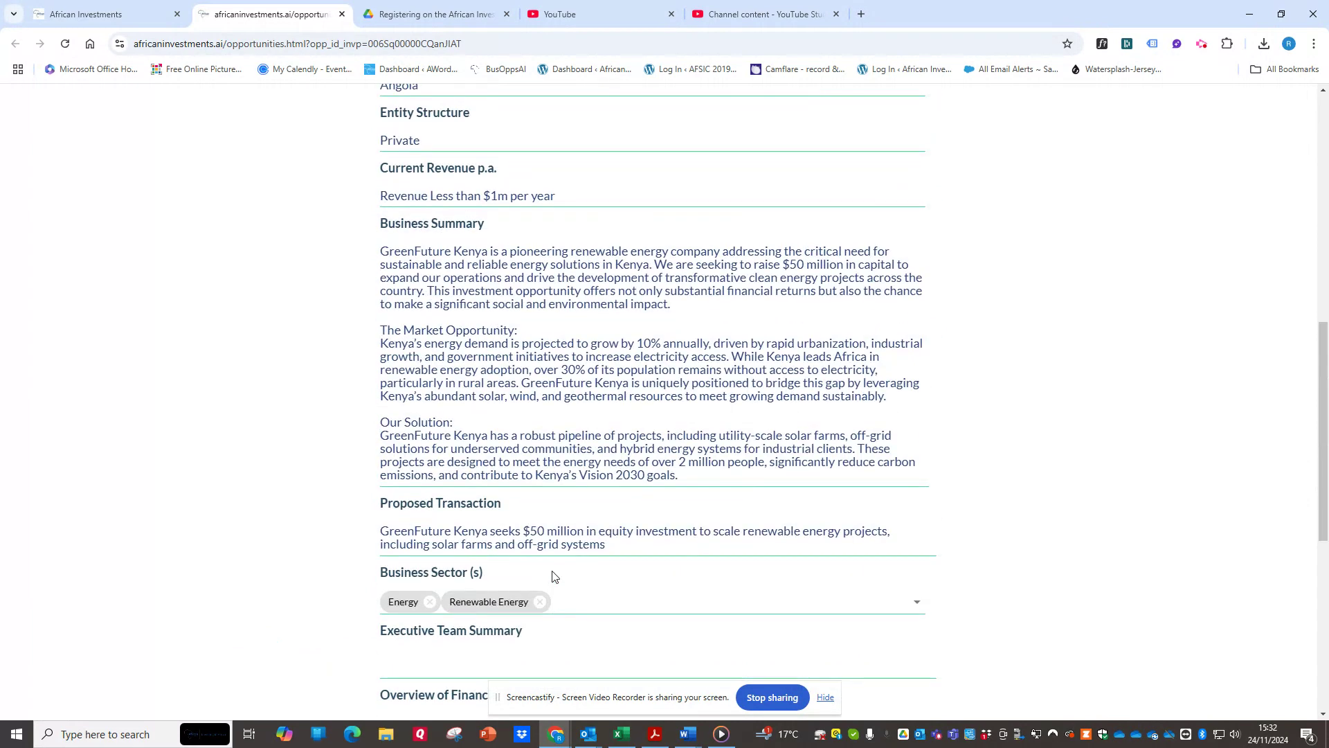